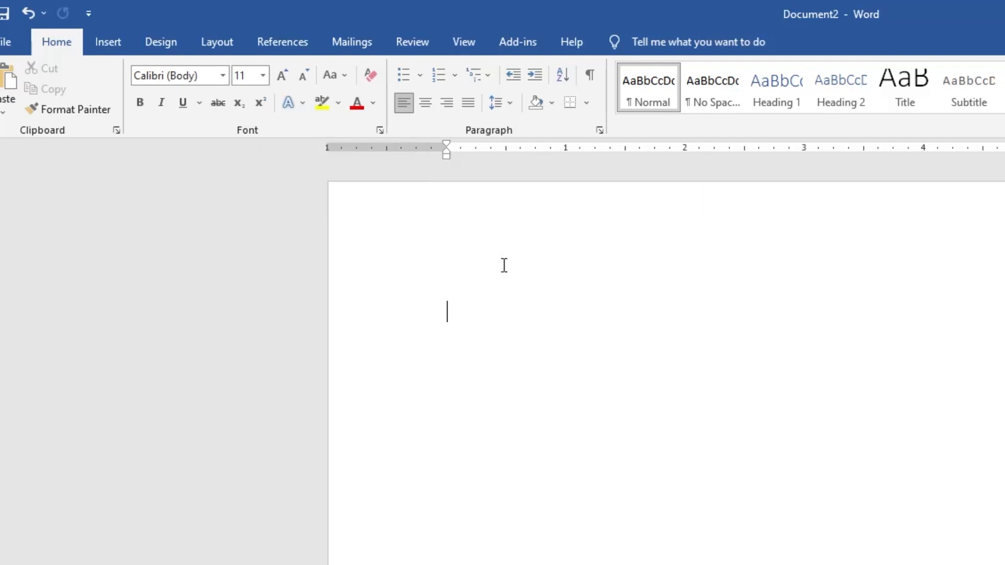
Enter the chemical formula H2SO4 on the first line of the blank document.
{"action": "type", "text": "h"}
{"action": "key", "text": "BackSpace"}
{"action": "type", "text": "H2sc"}
{"action": "key", "text": "BackSpace"}
{"action": "key", "text": "BackSpace"}
{"action": "key", "text": "BackSpace"}
{"action": "key", "text": "BackSpace"}
{"action": "type", "text": "H2SO4F"}
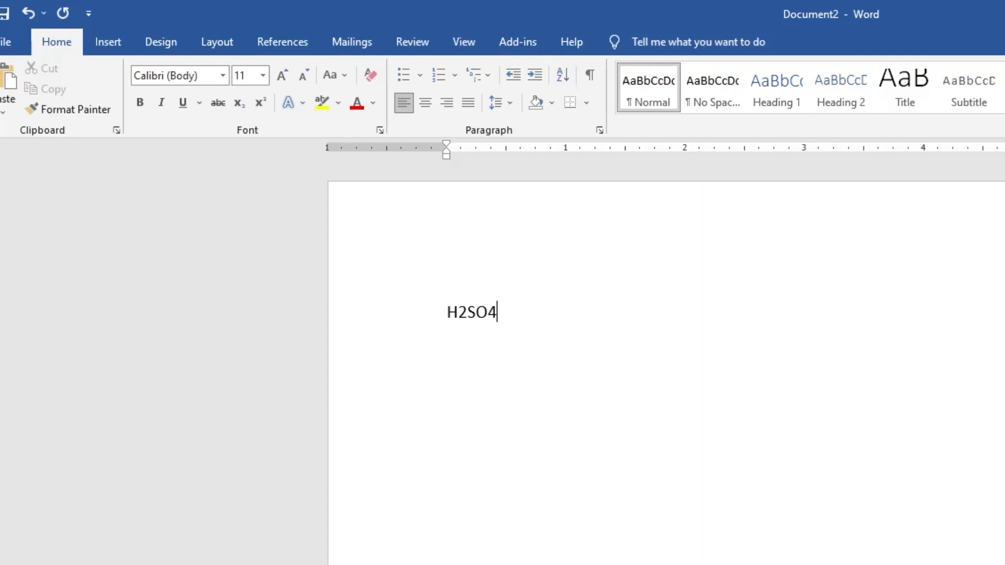
Enlarge all the text of the H2SO4 formula to font size 30.
{"action": "key", "text": "ctrl+a"}
{"action": "key", "text": "ctrl+bracketright"}
{"action": "key", "text": "ctrl+bracketright"}
{"action": "key", "text": "ctrl+bracketright"}
{"action": "key", "text": "ctrl+bracketright"}
{"action": "key", "text": "ctrl+bracketright"}
{"action": "key", "text": "ctrl+bracketright"}
{"action": "key", "text": "ctrl+bracketright"}
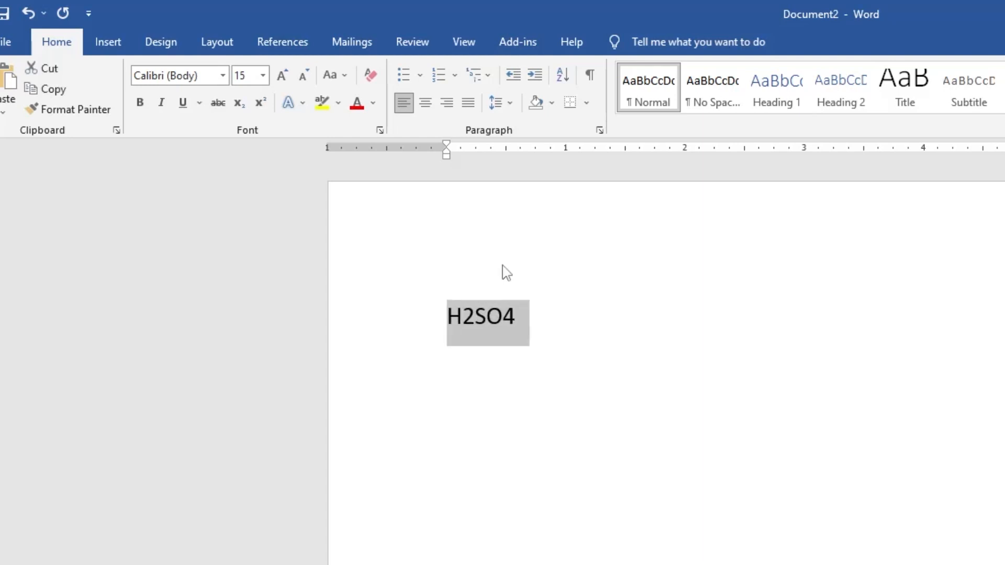
{"action": "key", "text": "ctrl+bracketright"}
{"action": "key", "text": "ctrl+bracketright"}
{"action": "key", "text": "ctrl+bracketright"}
{"action": "key", "text": "ctrl+bracketright"}
{"action": "key", "text": "ctrl+bracketright"}
{"action": "key", "text": "ctrl+bracketright"}
{"action": "key", "text": "ctrl+bracketright"}
{"action": "key", "text": "ctrl+bracketright"}
{"action": "key", "text": "ctrl+bracketright"}
{"action": "key", "text": "ctrl+bracketright"}
{"action": "key", "text": "ctrl+bracketright"}
{"action": "key", "text": "ctrl+bracketright"}
{"action": "key", "text": "Left"}
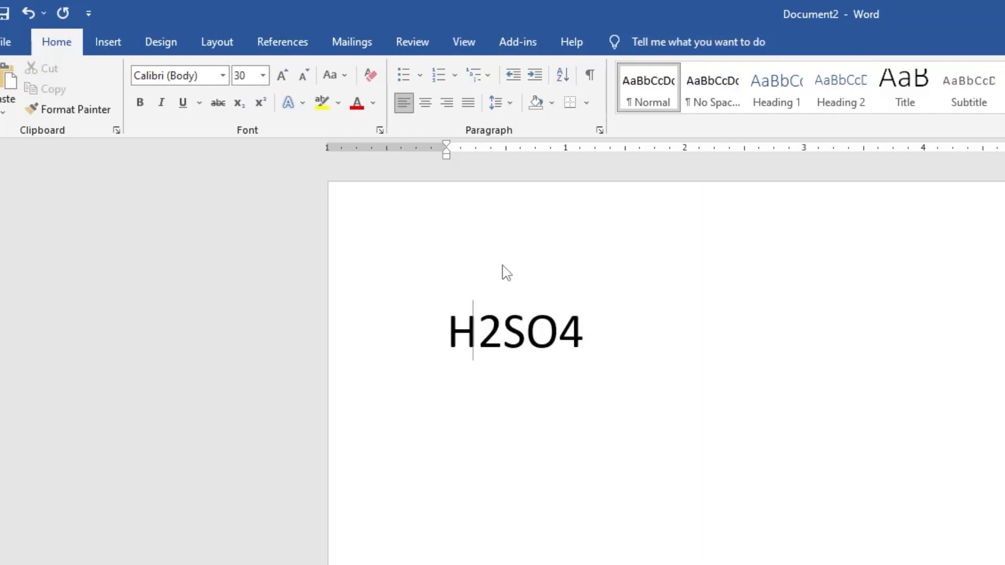
Format the 2 in H2SO4 as subscript.
{"action": "key", "text": "Right"}
{"action": "key", "text": "Right"}
{"action": "key", "text": "Right"}
{"action": "key", "text": "Left"}
{"action": "key", "text": "Left"}
{"action": "key", "text": "Left"}
{"action": "key", "text": "Right"}
{"action": "key", "text": "End"}
{"action": "key", "text": "Left"}
{"action": "key", "text": "Home"}
{"action": "key", "text": "Right"}
{"action": "key", "text": "shift+Right"}
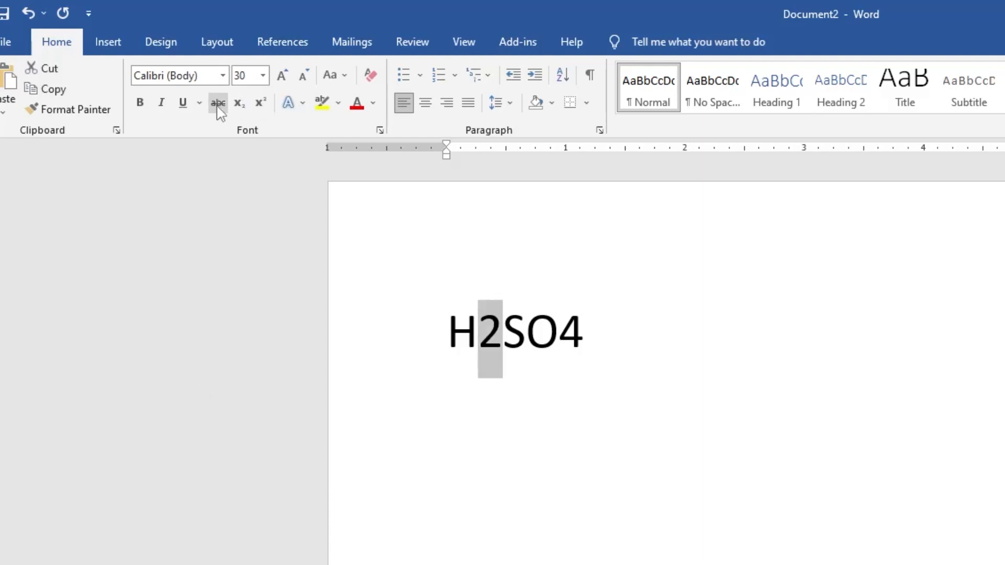
{"action": "left_click", "coordinate": [239, 104]}
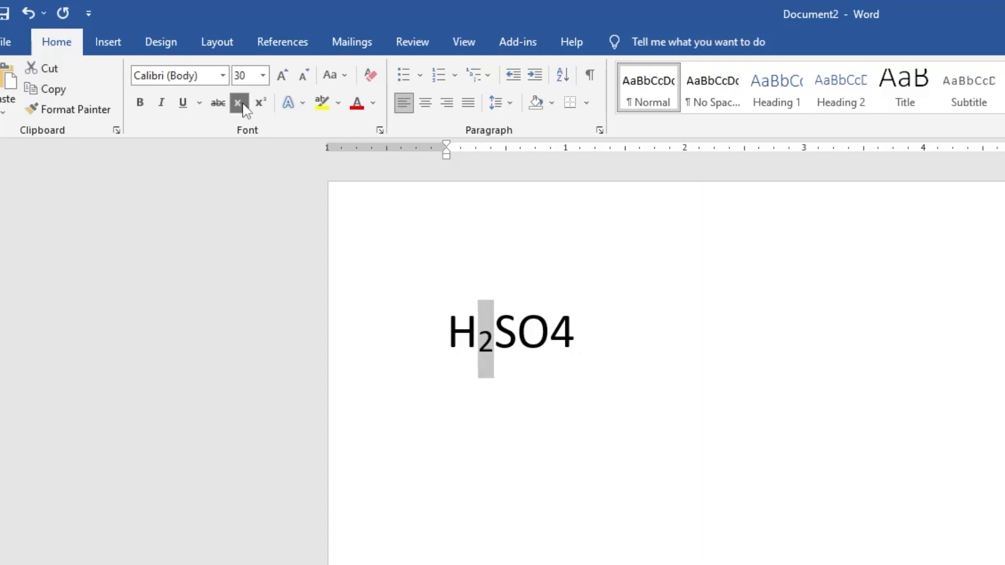
Format the 4 at the end of H2SO4 as subscript and place the cursor after the formula.
{"action": "key", "text": "Right"}
{"action": "key", "text": "Right"}
{"action": "key", "text": "Right"}
{"action": "key", "text": "Right"}
{"action": "key", "text": "shift+Left"}
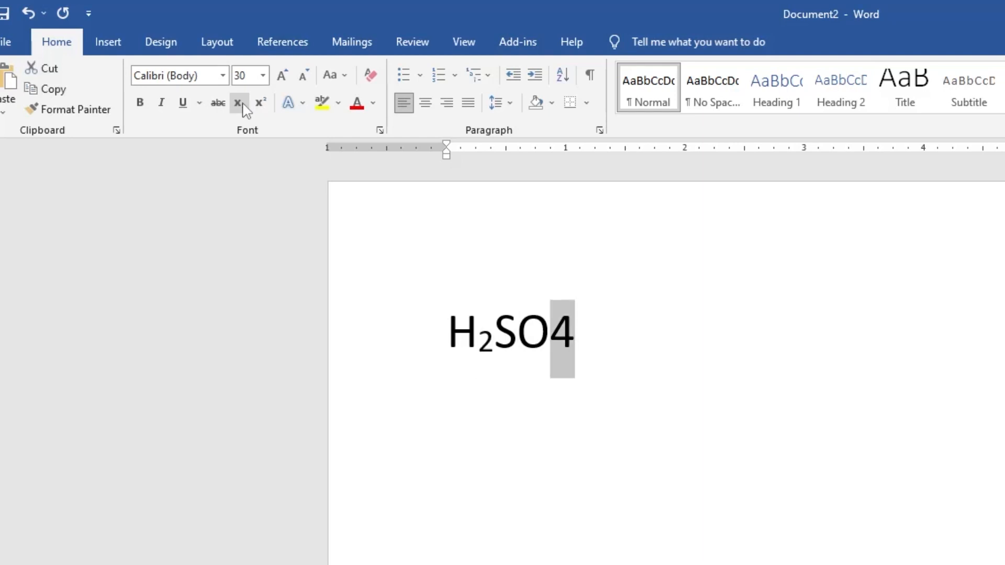
{"action": "left_click", "coordinate": [243, 104]}
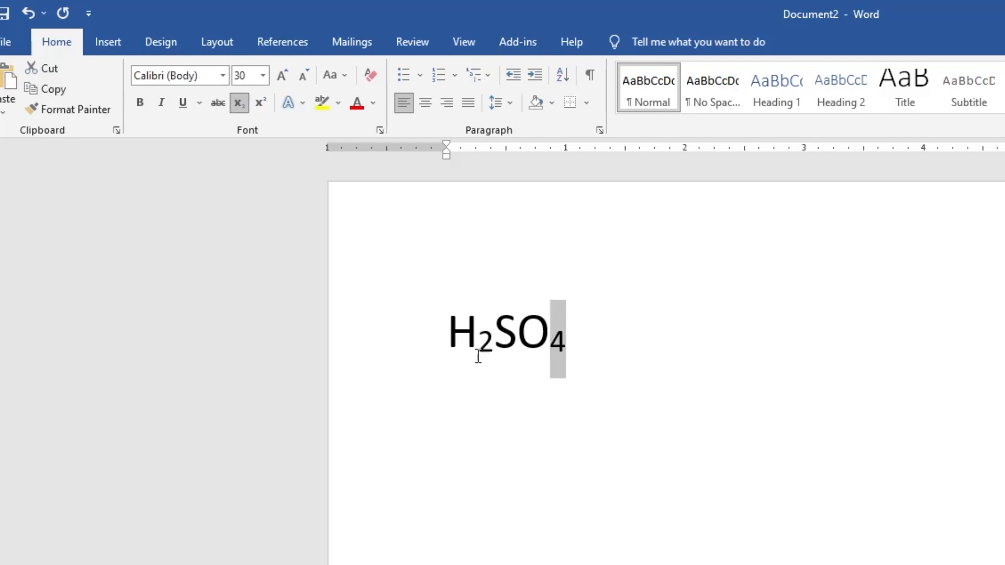
{"action": "left_click", "coordinate": [620, 355]}
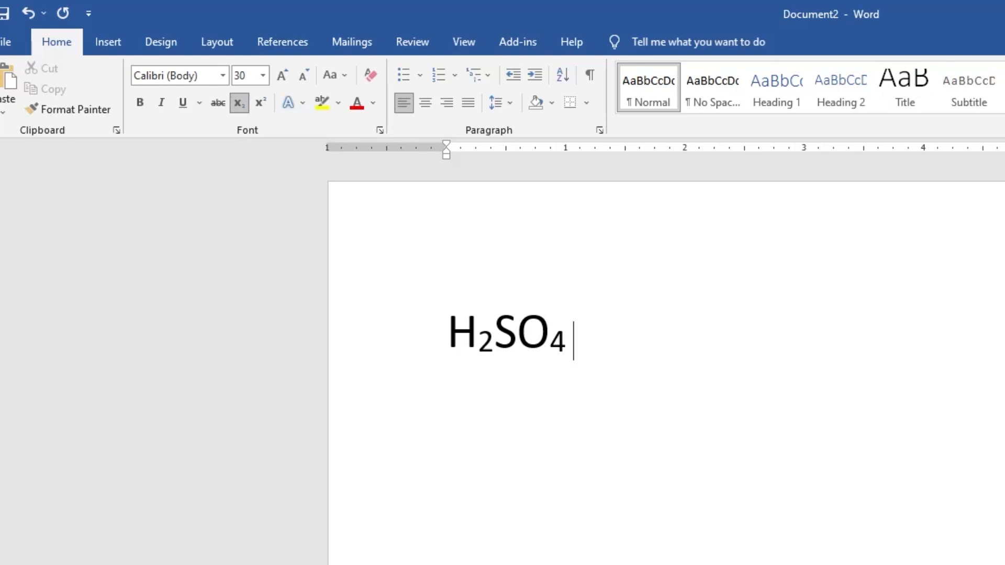
Clear the trial characters K;K; after the H2SO4 formula and start a new line below it.
{"action": "type", "text": "K;K;"}
{"action": "key", "text": "BackSpace"}
{"action": "key", "text": "BackSpace"}
{"action": "key", "text": "BackSpace"}
{"action": "key", "text": "BackSpace"}
{"action": "key", "text": "BackSpace"}
{"action": "key", "text": "Return"}
Enter DFGDFG in subscript on the second line, followed by DFGD with subscript turned off.
{"action": "type", "text": "DFGDFG"}
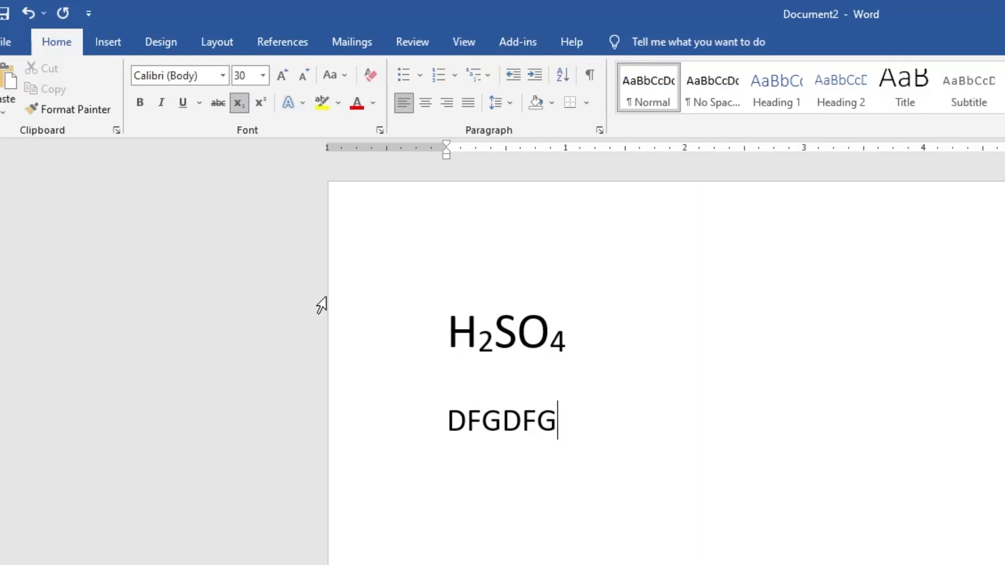
{"action": "left_click", "coordinate": [236, 110]}
{"action": "left_click", "coordinate": [240, 104]}
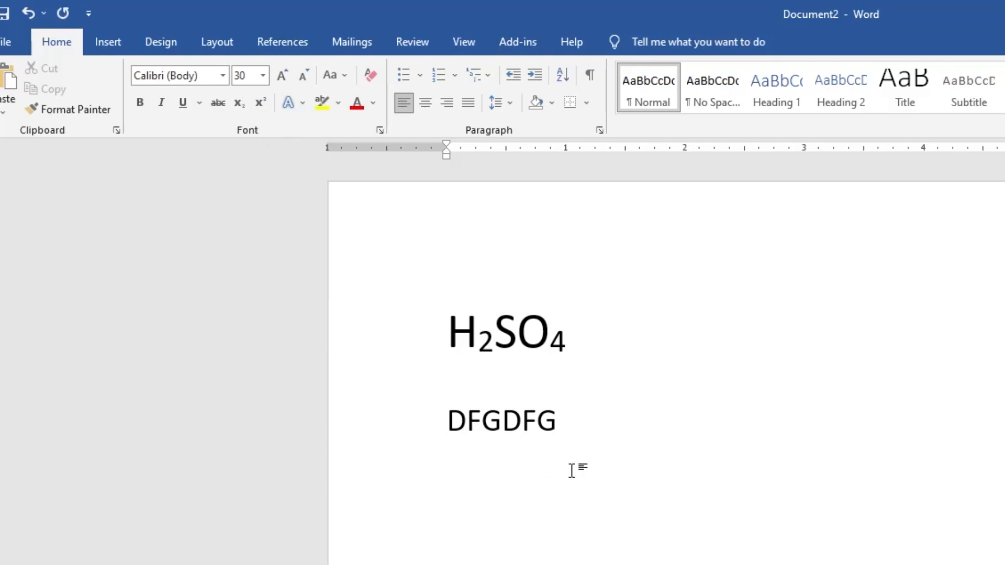
{"action": "type", "text": "DFGD"}
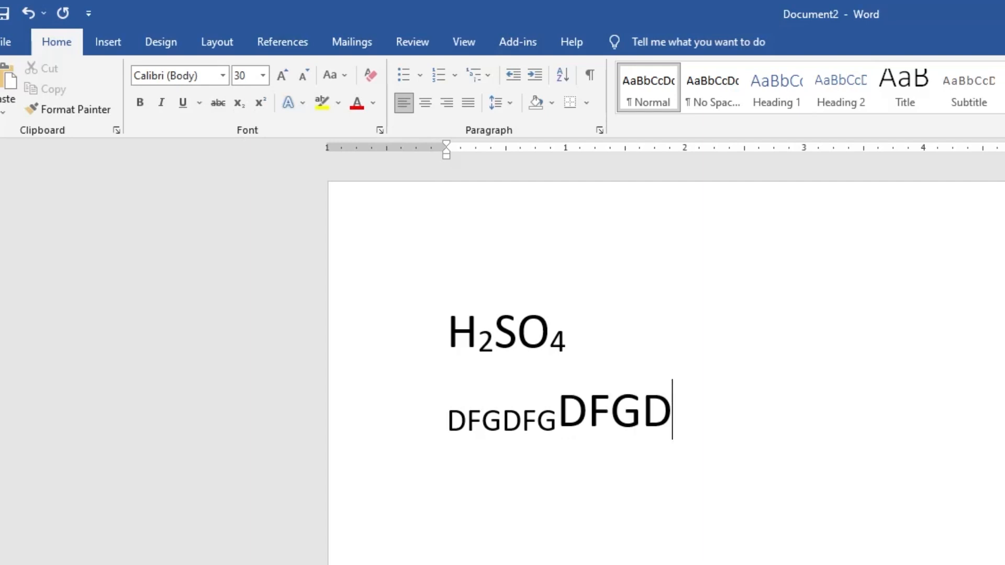
Delete all the trial letters from the second line.
{"action": "key", "text": "BackSpace"}
{"action": "key", "text": "BackSpace"}
{"action": "key", "text": "BackSpace"}
{"action": "key", "text": "BackSpace"}
{"action": "key", "text": "BackSpace"}
{"action": "key", "text": "BackSpace"}
{"action": "key", "text": "BackSpace"}
{"action": "key", "text": "BackSpace"}
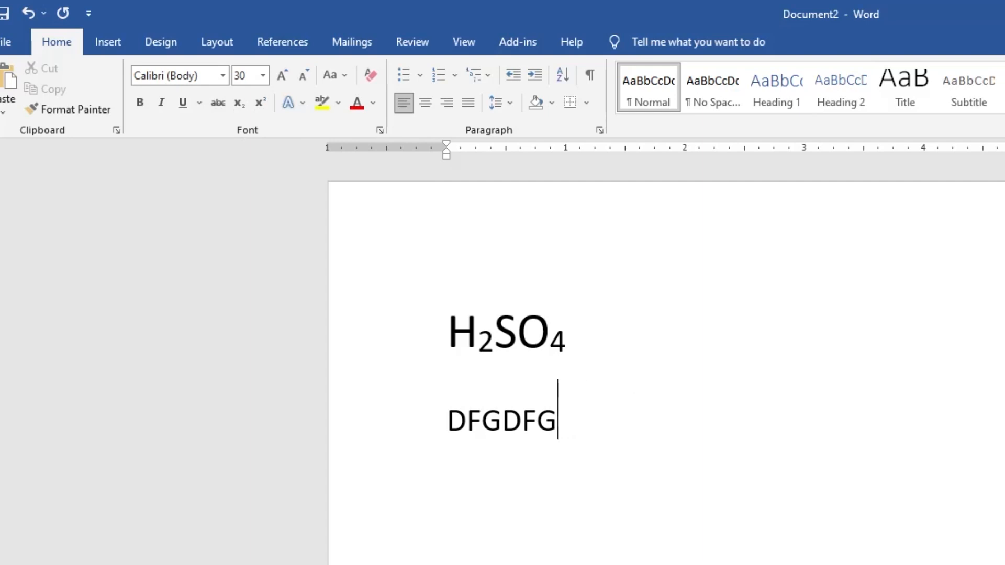
{"action": "key", "text": "BackSpace"}
{"action": "key", "text": "BackSpace"}
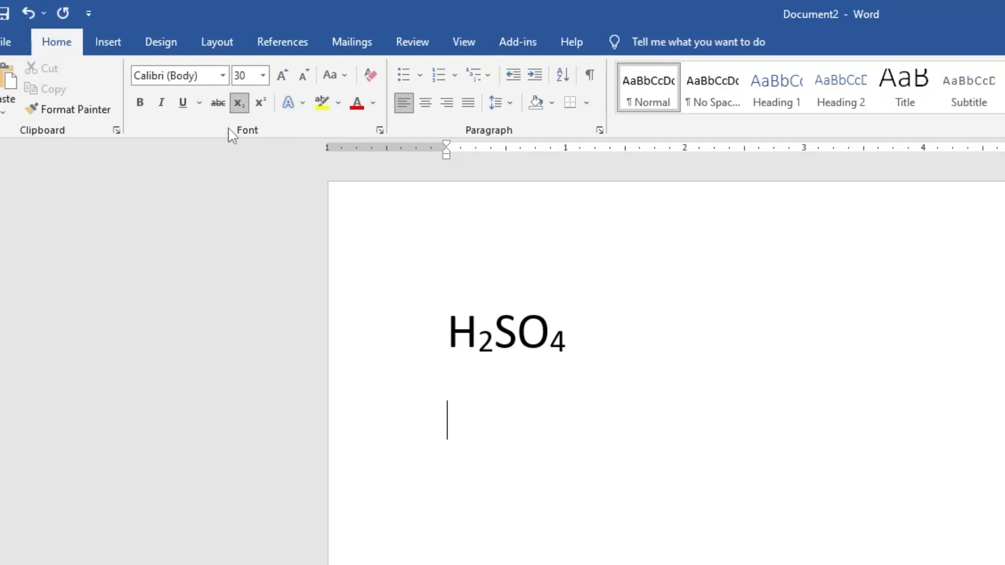
Turn off subscript on the empty second line, test it with a few letters and delete them.
{"action": "left_click", "coordinate": [239, 103]}
{"action": "type", "text": "DFGDFG"}
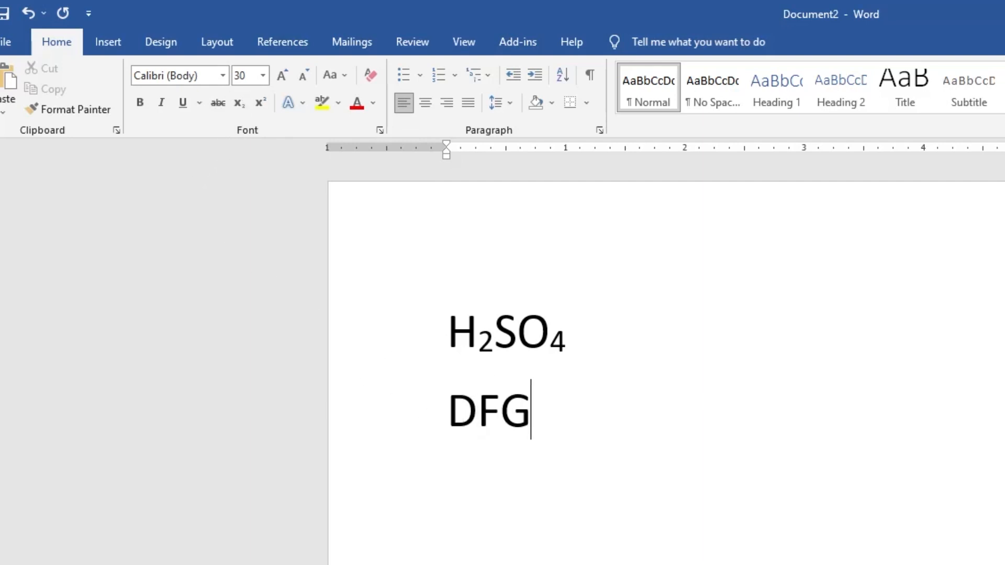
{"action": "key", "text": "BackSpace"}
{"action": "key", "text": "BackSpace"}
{"action": "key", "text": "BackSpace"}
{"action": "key", "text": "BackSpace"}
{"action": "key", "text": "BackSpace"}
{"action": "key", "text": "BackSpace"}
{"action": "key", "text": "BackSpace"}
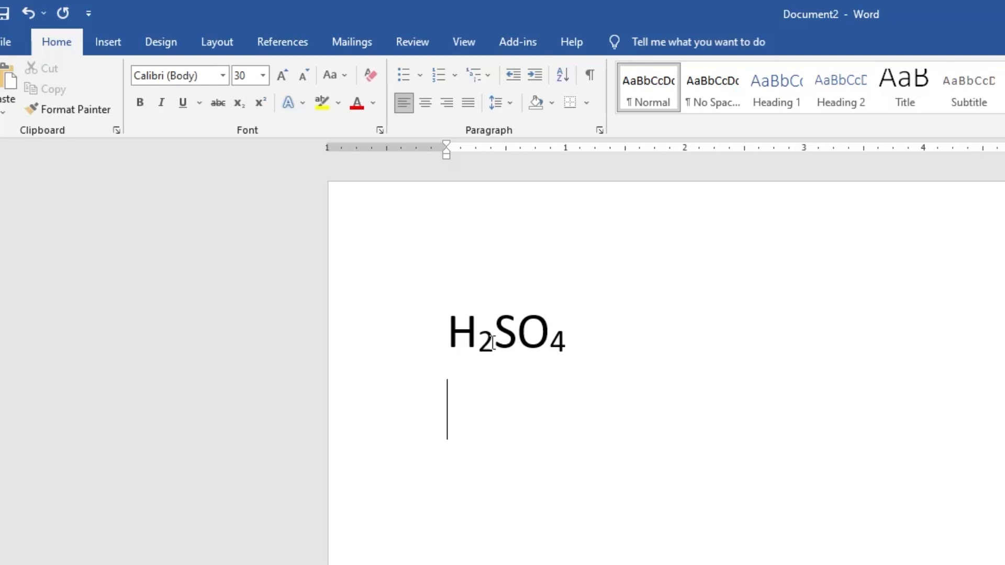
Try removing the subscript from the 2 in H2SO4, and undo that change.
{"action": "left_click_drag", "start_coordinate": [493, 343], "coordinate": [476, 342]}
{"action": "left_click", "coordinate": [515, 417]}
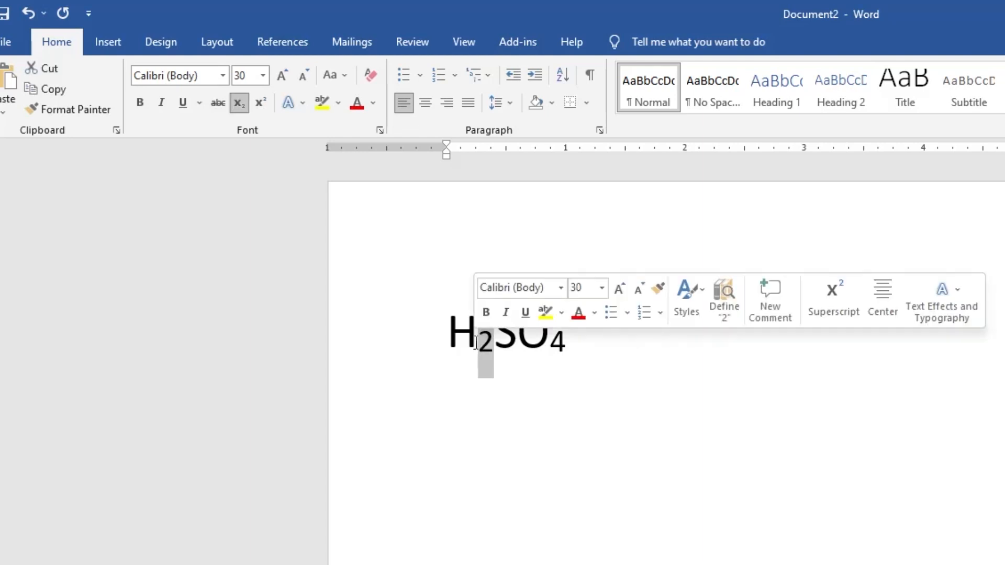
{"action": "left_click", "coordinate": [239, 103]}
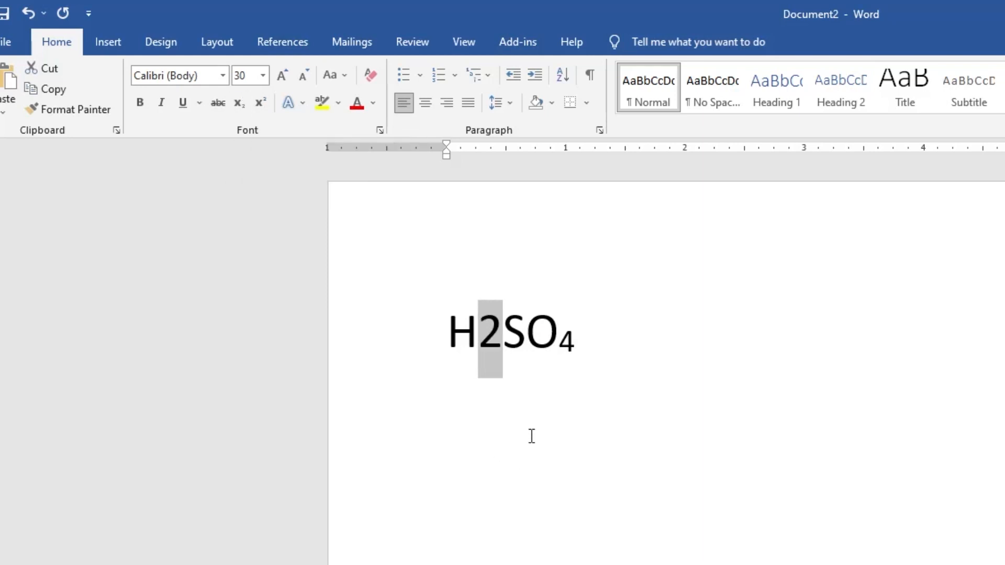
{"action": "left_click", "coordinate": [543, 411]}
{"action": "key", "text": "ctrl+z"}
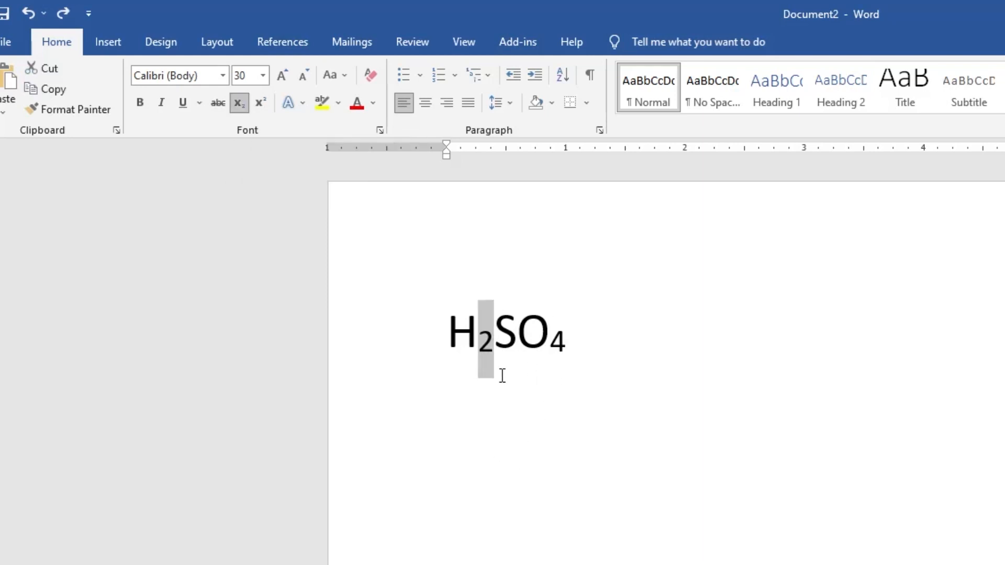
{"action": "left_click", "coordinate": [499, 407]}
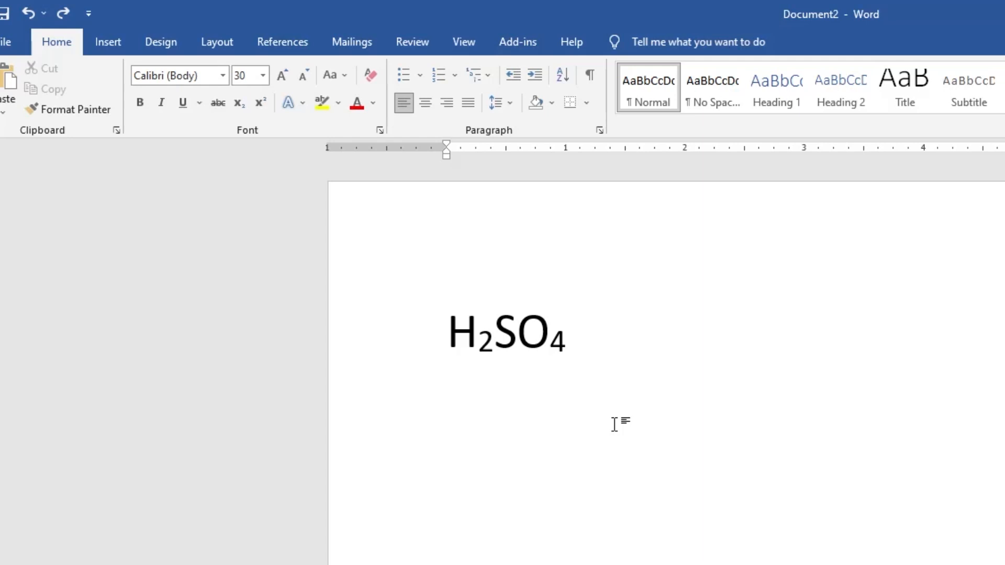
Enter the formula (a+b)2=a2+2ab+b2 on the second line and start a third line.
{"action": "type", "text": "(a+b)"}
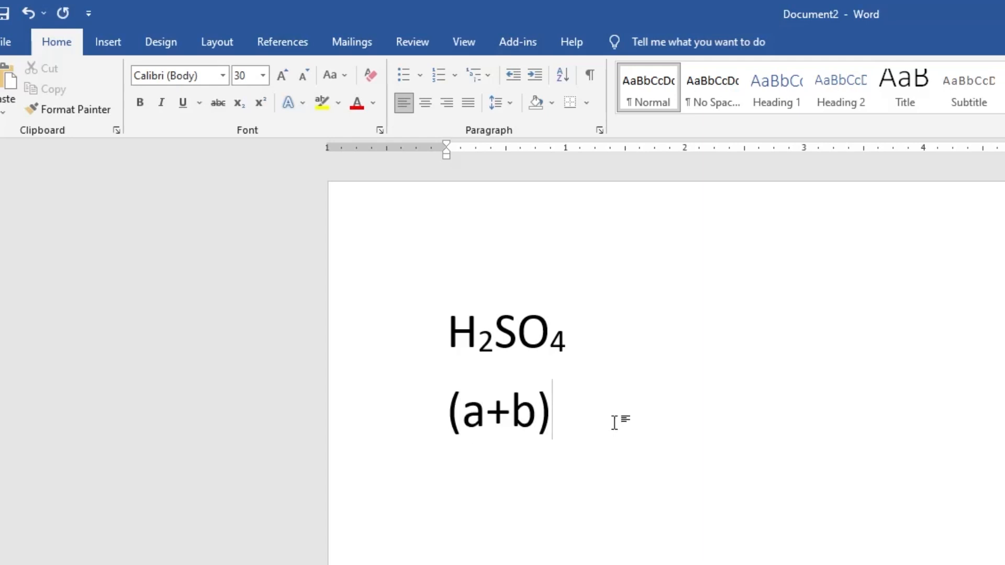
{"action": "type", "text": "2=a2+w"}
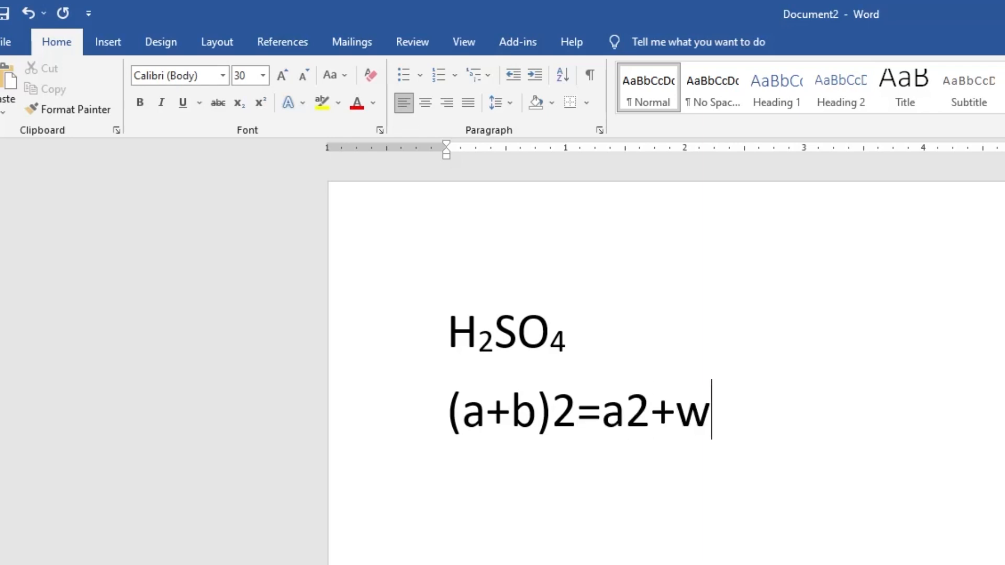
{"action": "key", "text": "BackSpace"}
{"action": "type", "text": "2ab+b2"}
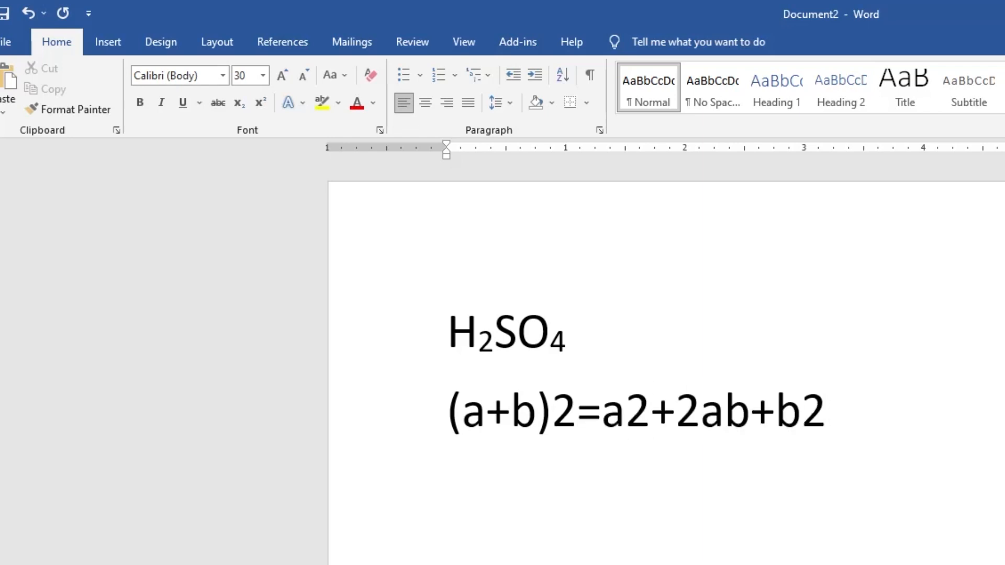
{"action": "key", "text": "Return"}
Format the 2 after (a+b), after a and after the final b as superscript in the second-line formula.
{"action": "left_click", "coordinate": [576, 409]}
{"action": "key", "text": "shift+Left"}
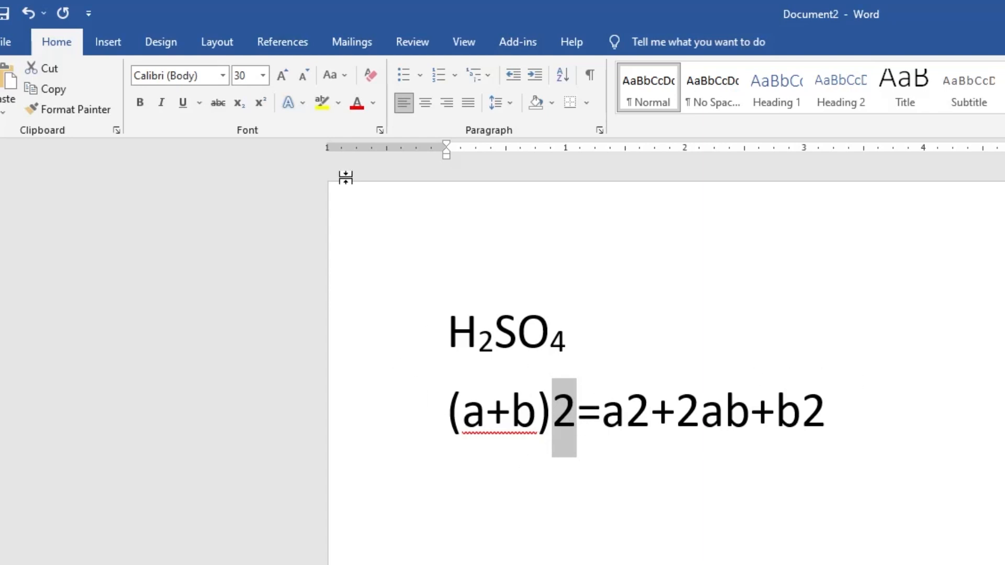
{"action": "left_click", "coordinate": [260, 103]}
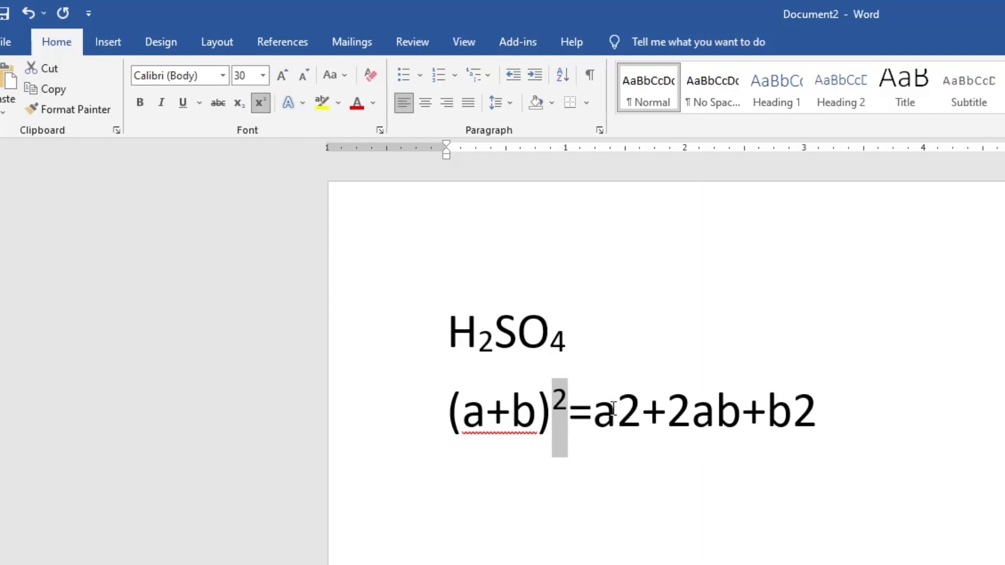
{"action": "left_click_drag", "start_coordinate": [614, 409], "coordinate": [683, 413]}
{"action": "left_click", "coordinate": [264, 106]}
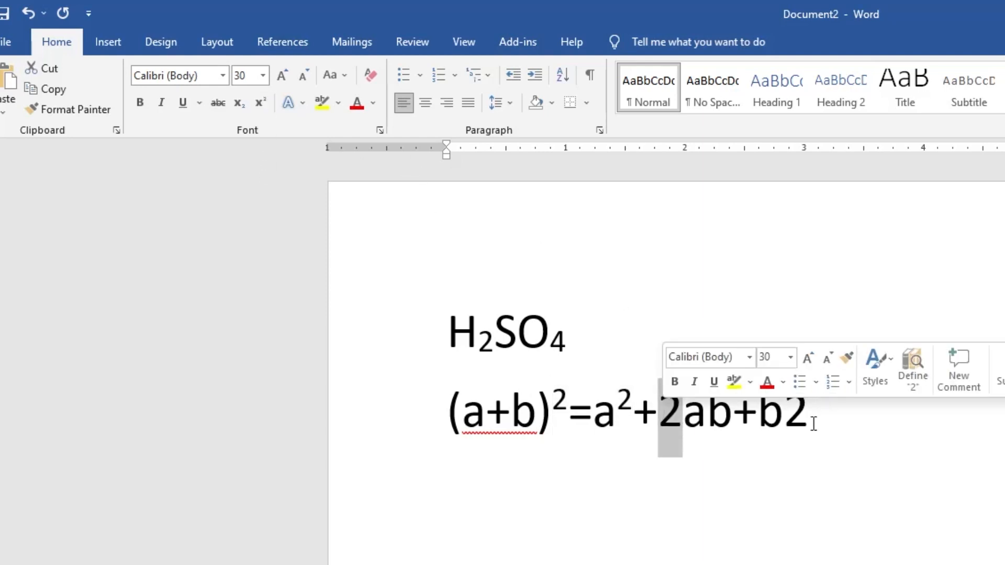
{"action": "left_click", "coordinate": [801, 408]}
{"action": "left_click_drag", "start_coordinate": [801, 410], "coordinate": [781, 410]}
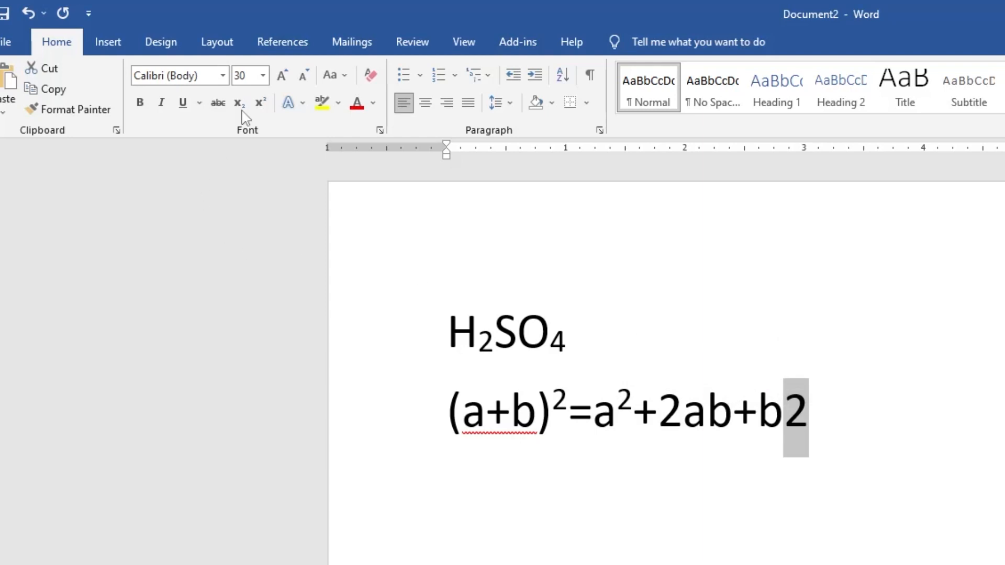
{"action": "left_click", "coordinate": [261, 102]}
{"action": "left_click", "coordinate": [744, 516]}
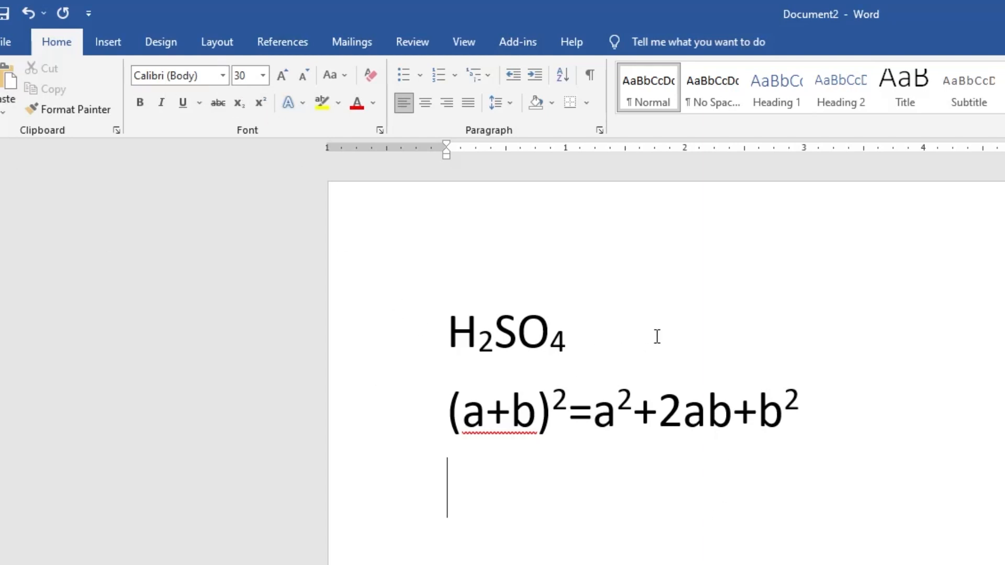
Enter a person's name in capital letters on the third line as normal text without superscript.
{"action": "left_click", "coordinate": [613, 343]}
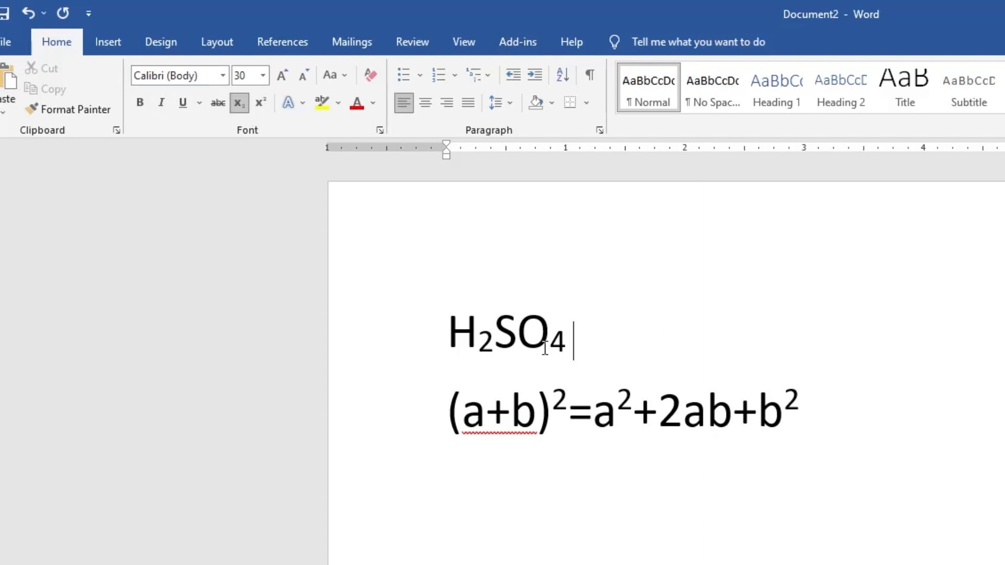
{"action": "left_click", "coordinate": [946, 417]}
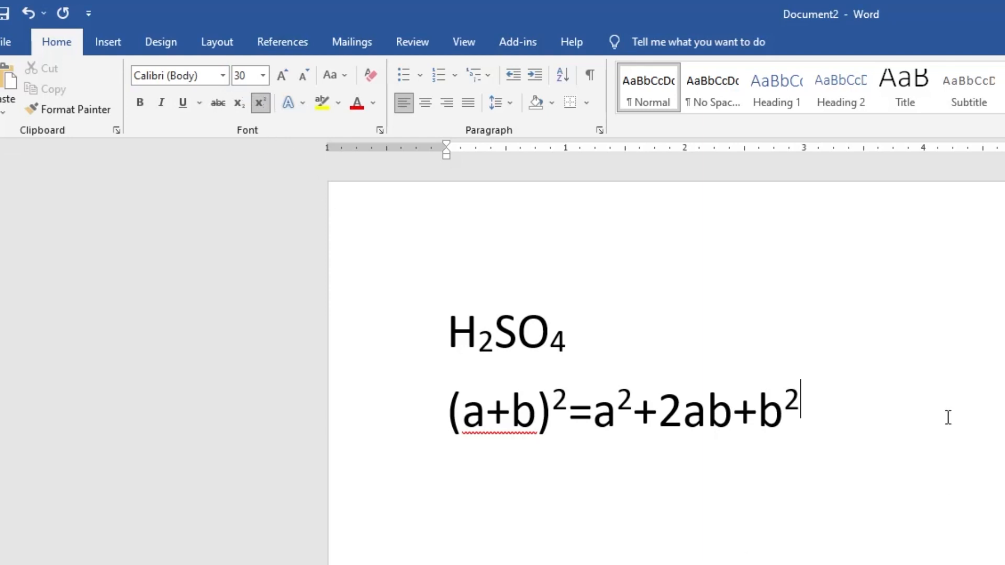
{"action": "key", "text": "Down"}
{"action": "left_click", "coordinate": [261, 103]}
{"action": "type", "text": "SADIK"}
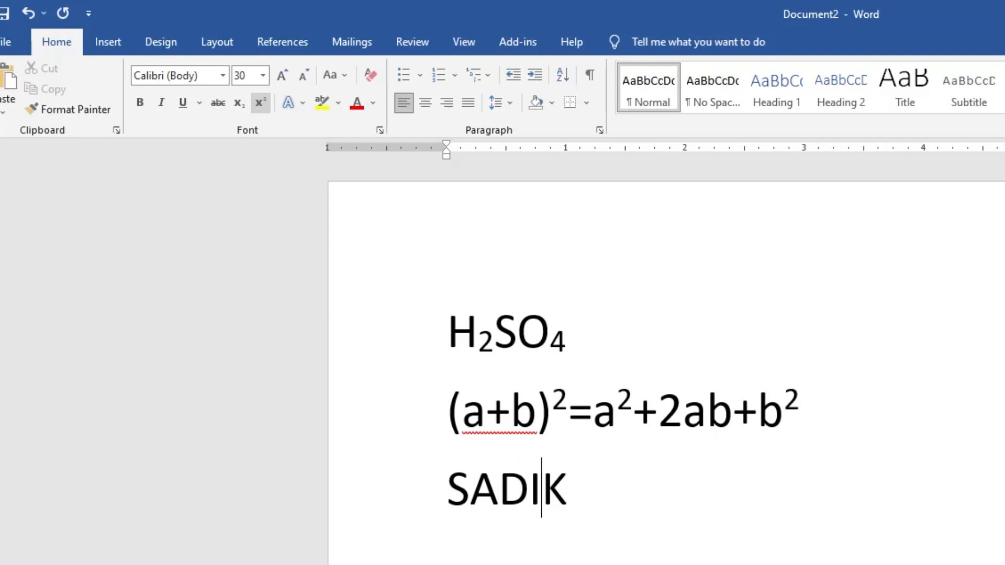
Format the letter I as superscript and the letter A as subscript in the name on the third line.
{"action": "key", "text": "Left"}
{"action": "key", "text": "shift+Left"}
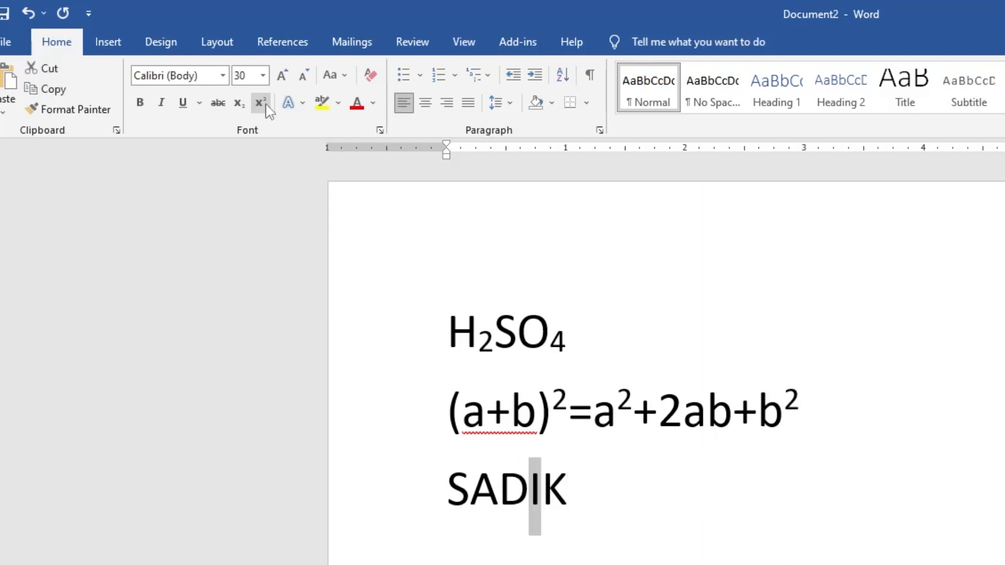
{"action": "left_click", "coordinate": [261, 103]}
{"action": "key", "text": "Left"}
{"action": "key", "text": "Left"}
{"action": "key", "text": "shift+Left"}
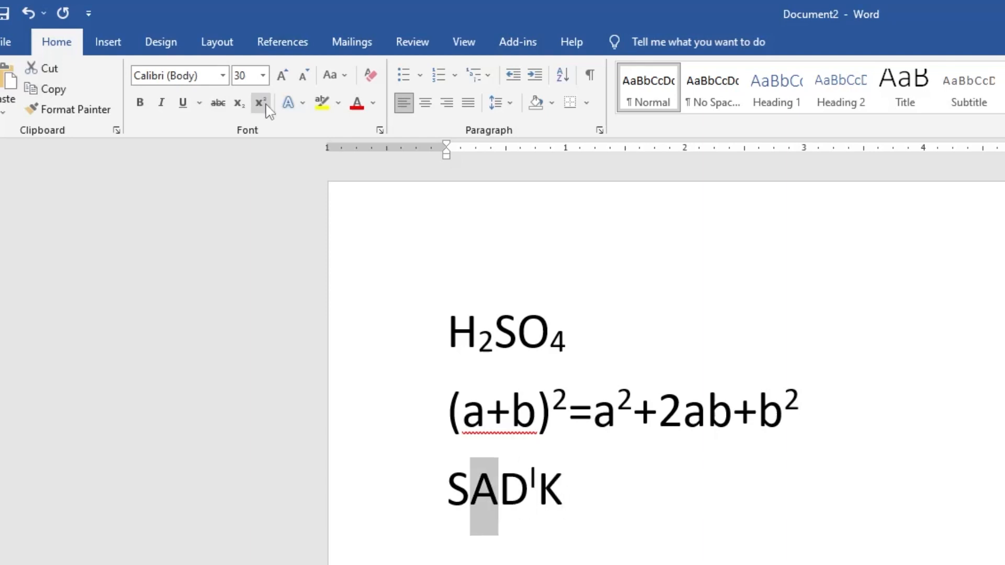
{"action": "left_click", "coordinate": [238, 103]}
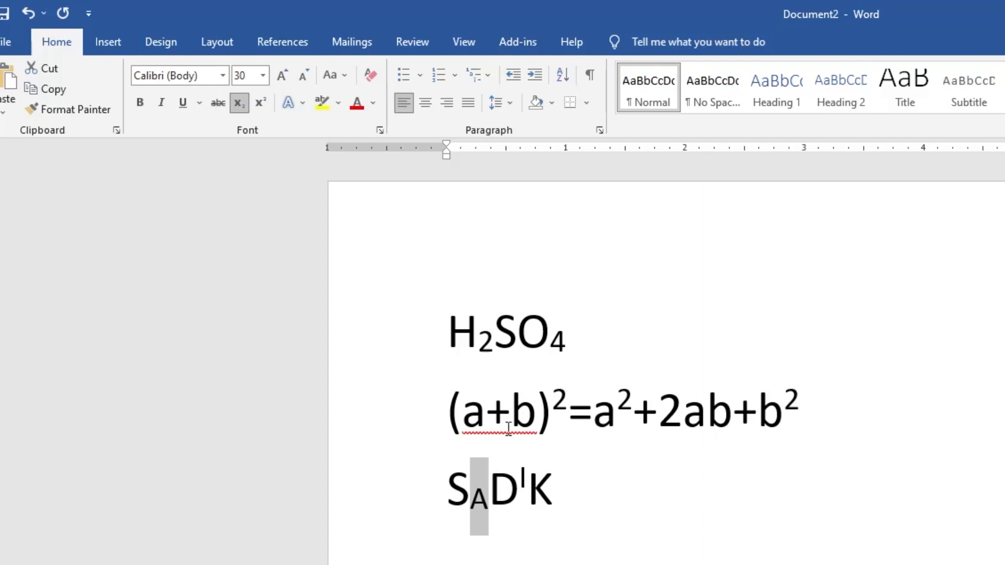
{"action": "left_click", "coordinate": [556, 485]}
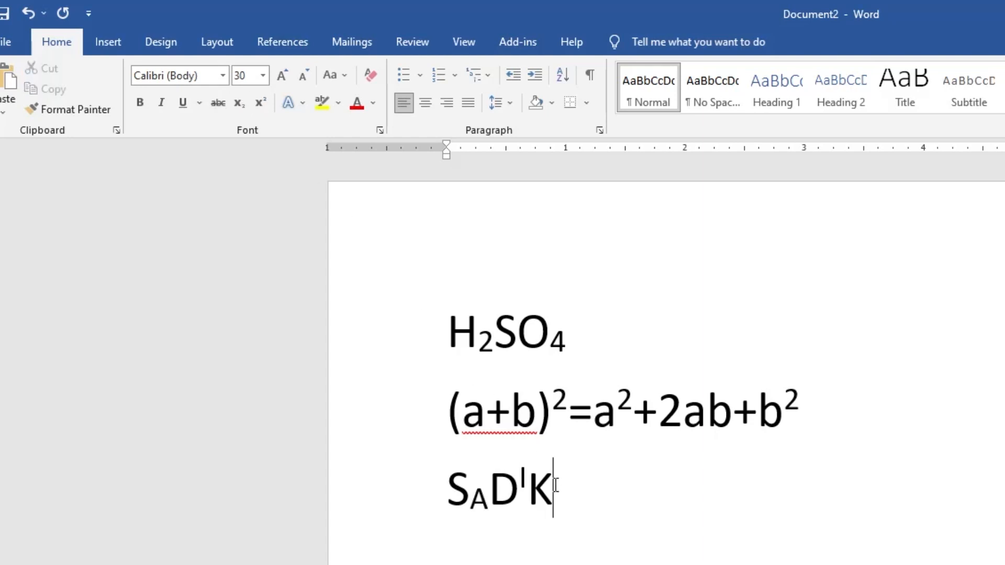
Delete the name on the third line, keeping the two formulas above it.
{"action": "left_click", "coordinate": [417, 353]}
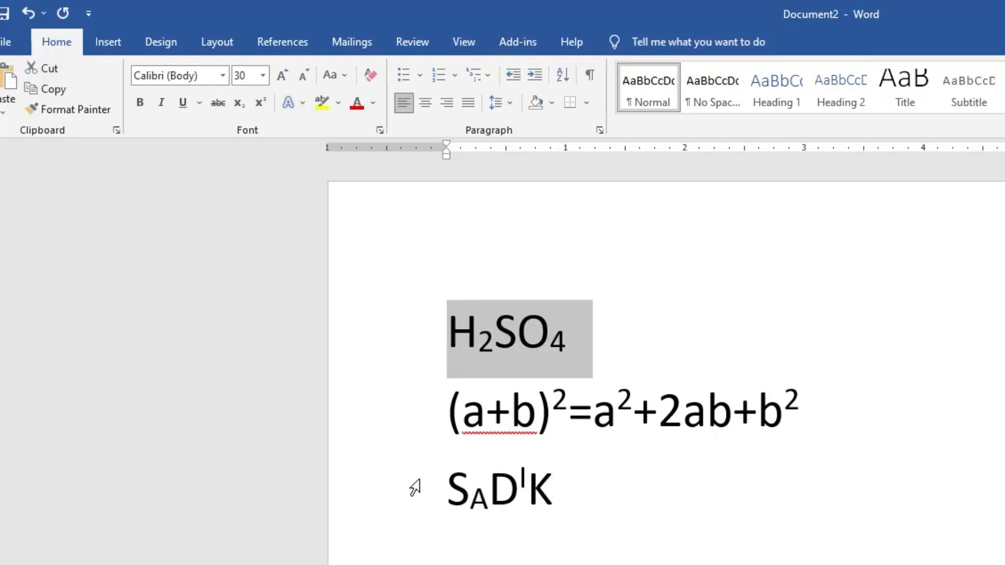
{"action": "left_click", "coordinate": [406, 419]}
{"action": "left_click", "coordinate": [414, 528]}
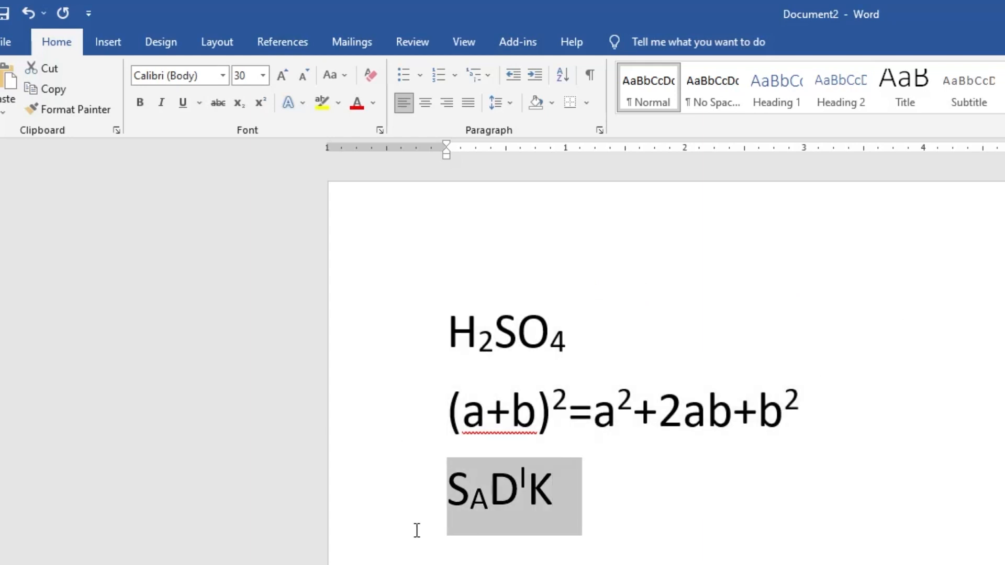
{"action": "key", "text": "Delete"}
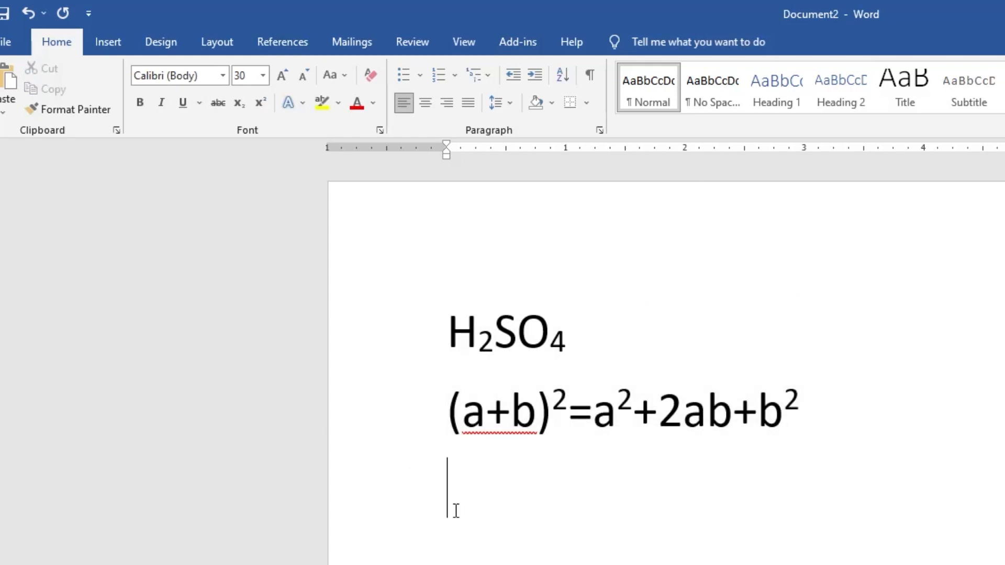
Apply superscript to the whole H2SO4 line and return all its characters to normal text.
{"action": "left_click", "coordinate": [426, 348]}
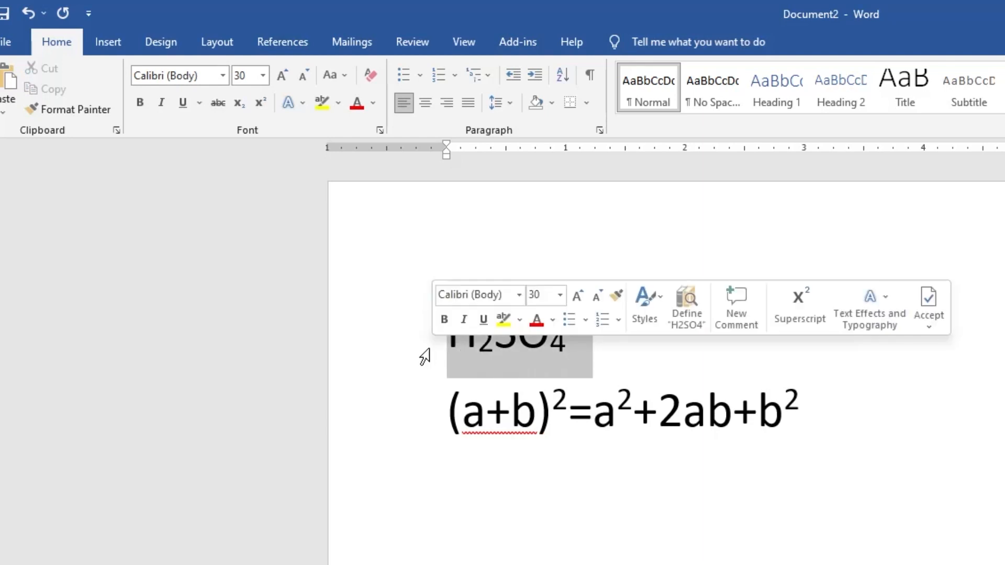
{"action": "left_click", "coordinate": [257, 99]}
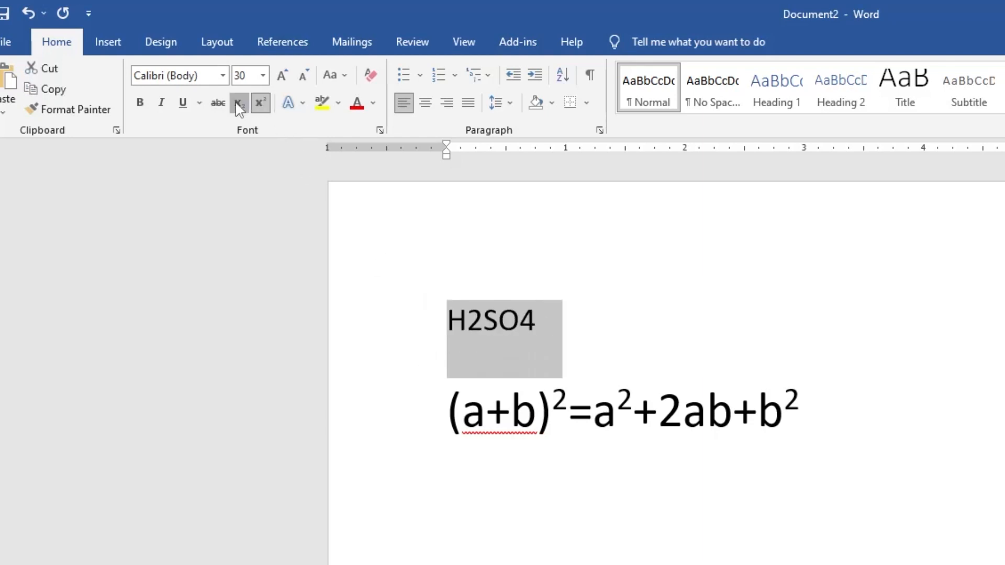
{"action": "left_click", "coordinate": [238, 104]}
{"action": "left_click", "coordinate": [238, 103]}
{"action": "left_click", "coordinate": [527, 320]}
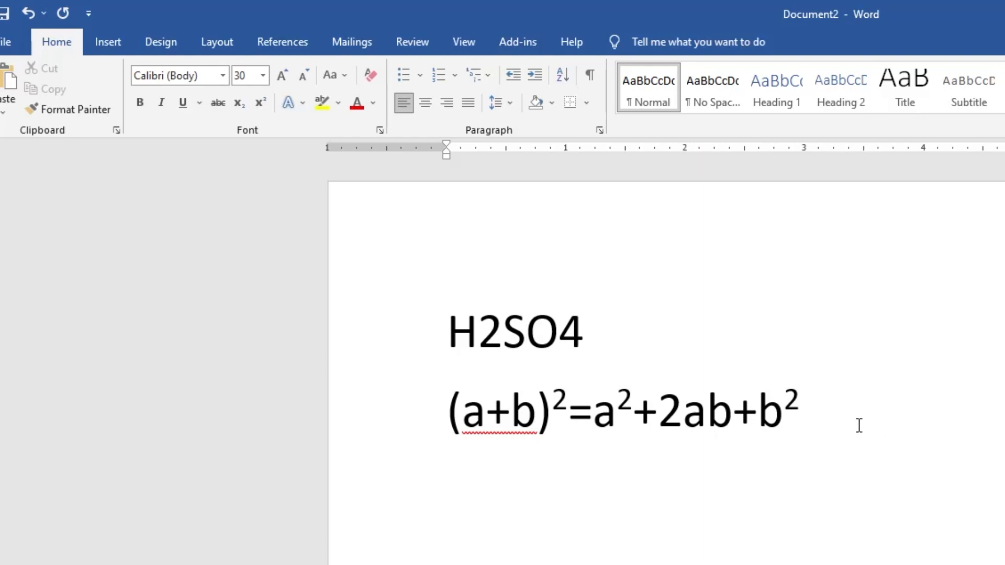
Delete both remaining formula lines and enter HELLO WORLD in their place.
{"action": "left_click_drag", "start_coordinate": [857, 424], "coordinate": [382, 345]}
{"action": "key", "text": "Delete"}
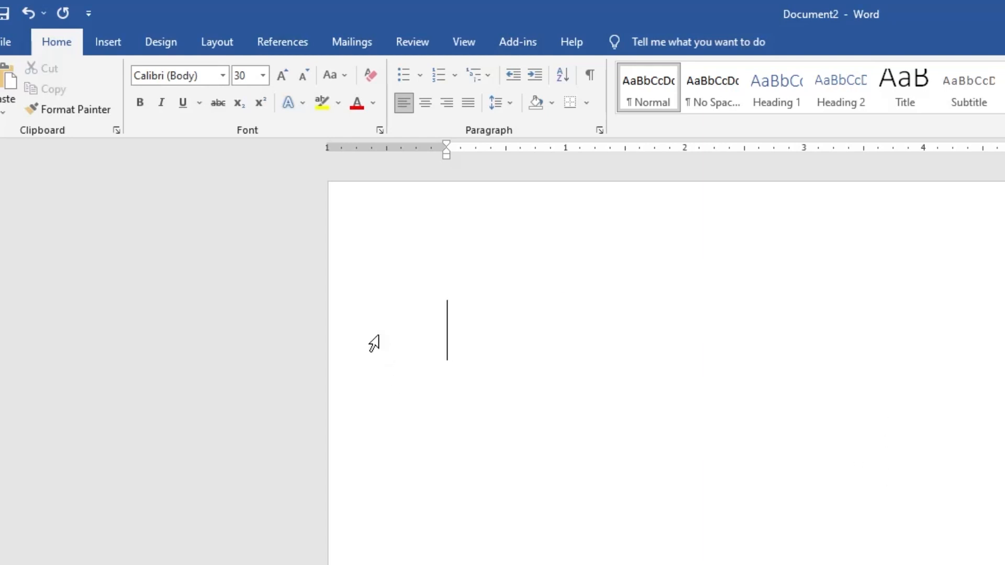
{"action": "left_click", "coordinate": [304, 103]}
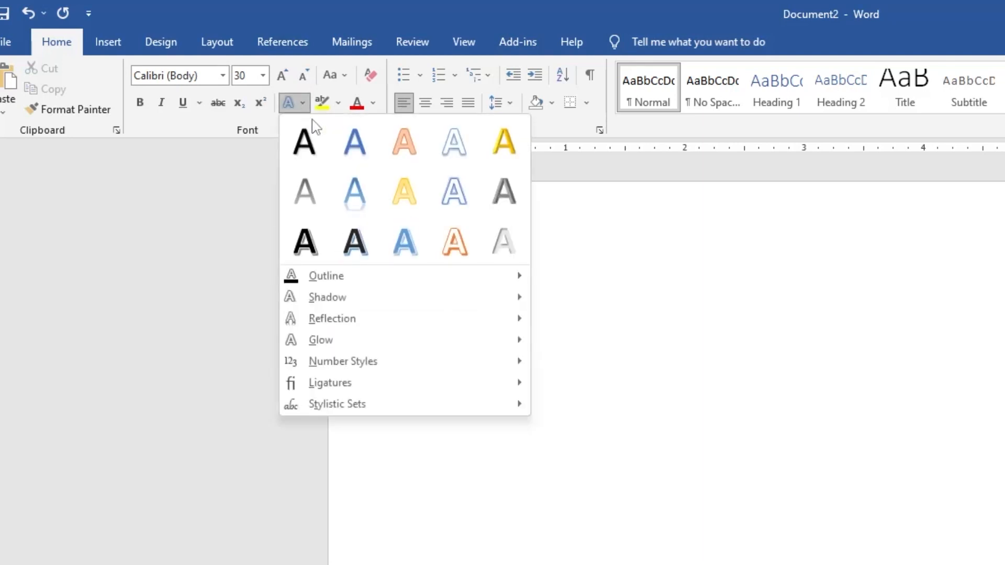
{"action": "left_click", "coordinate": [581, 379]}
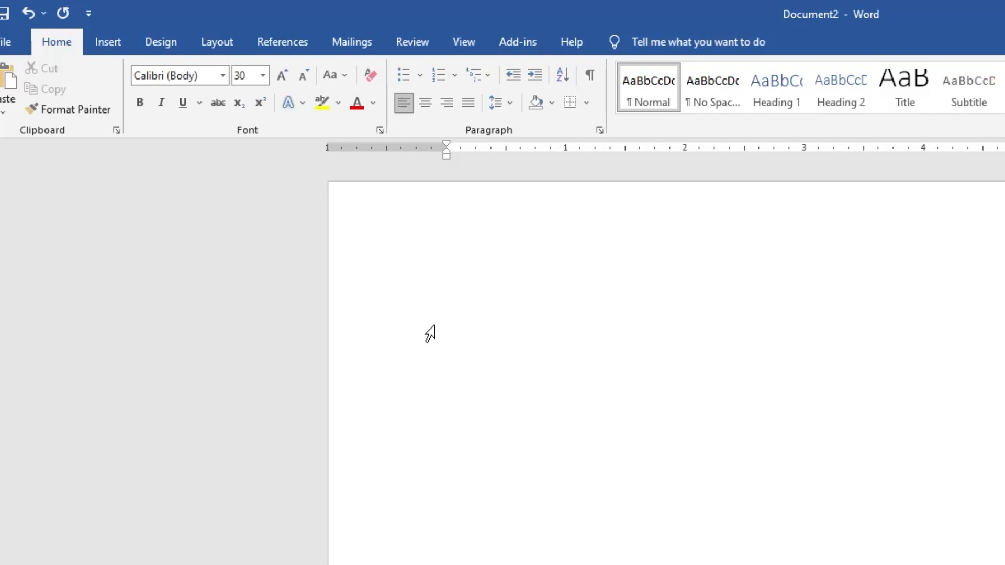
{"action": "type", "text": "HELLO WORLD"}
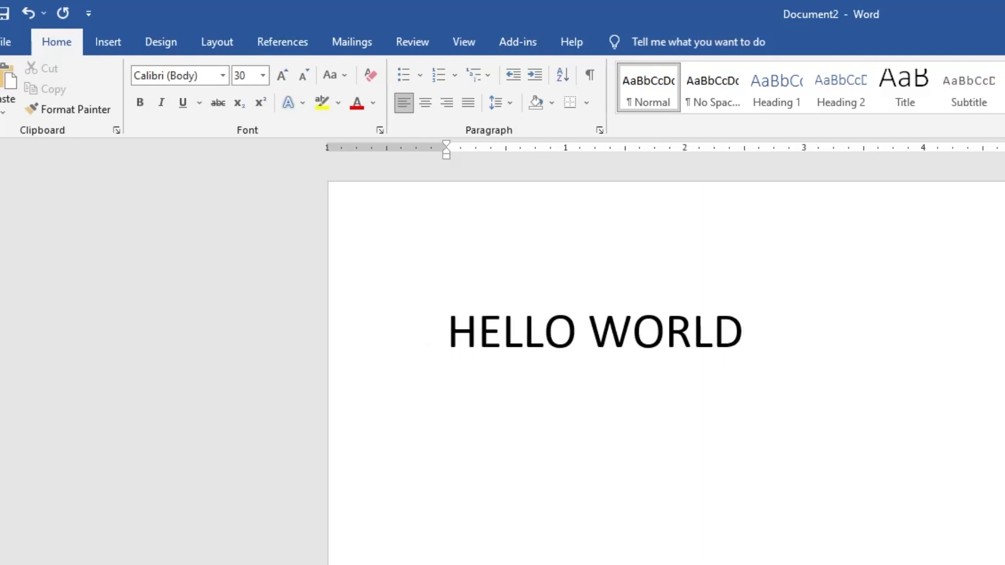
Apply the orange outlined text effect with a hard shadow to HELLO WORLD.
{"action": "left_click", "coordinate": [382, 352]}
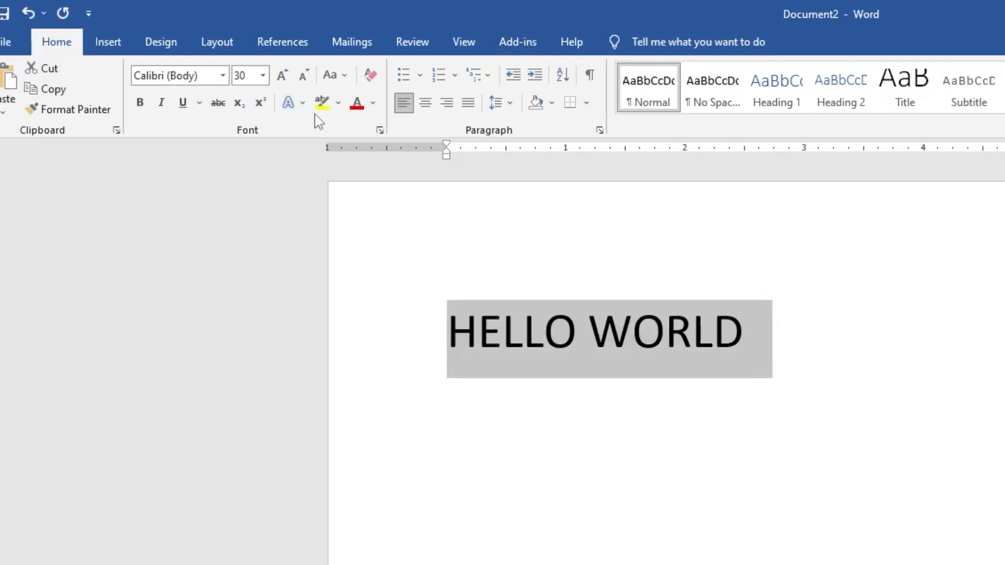
{"action": "left_click", "coordinate": [304, 104]}
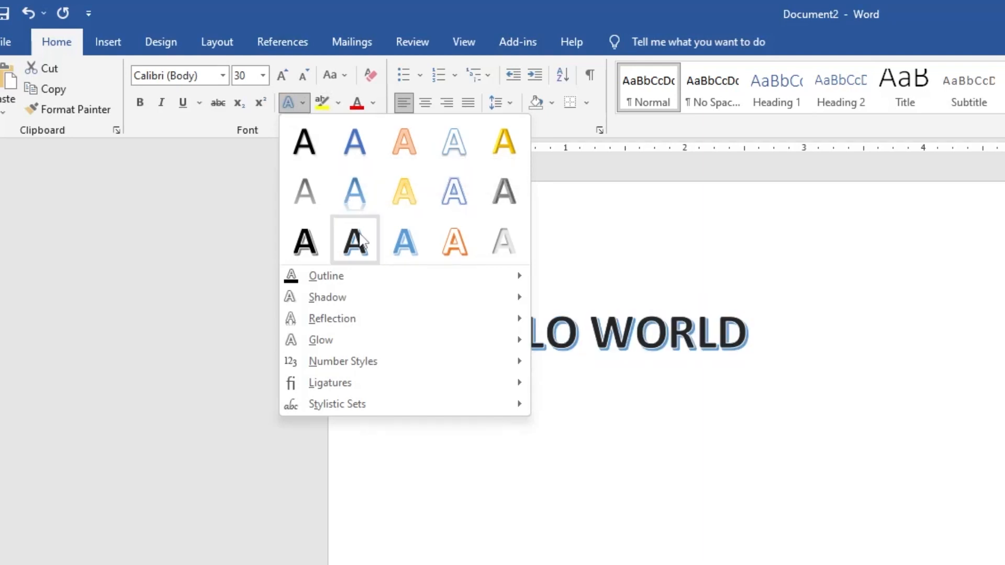
{"action": "left_click", "coordinate": [454, 242]}
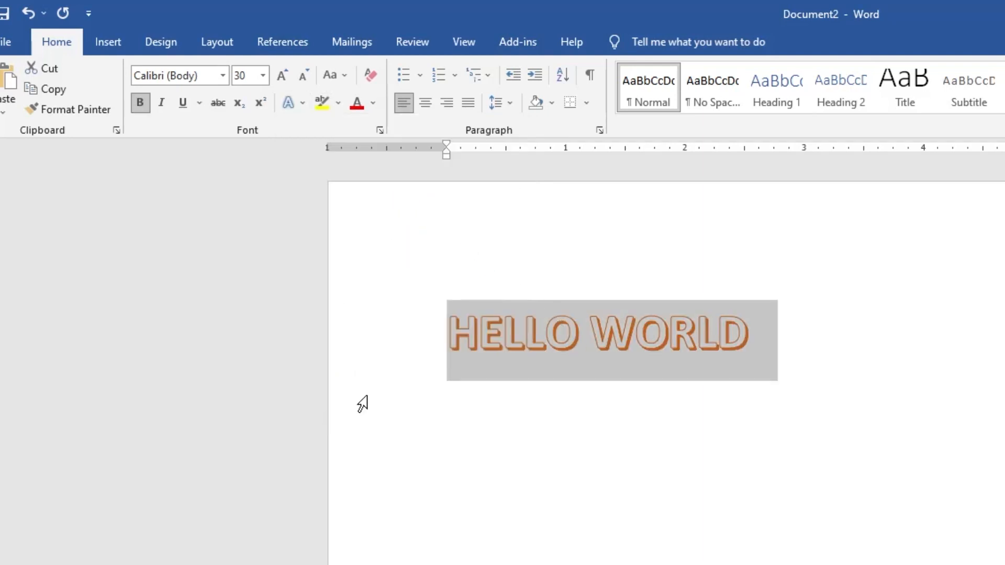
Add the middle reflection variation of the first row to the HELLO WORLD text.
{"action": "left_click", "coordinate": [293, 104]}
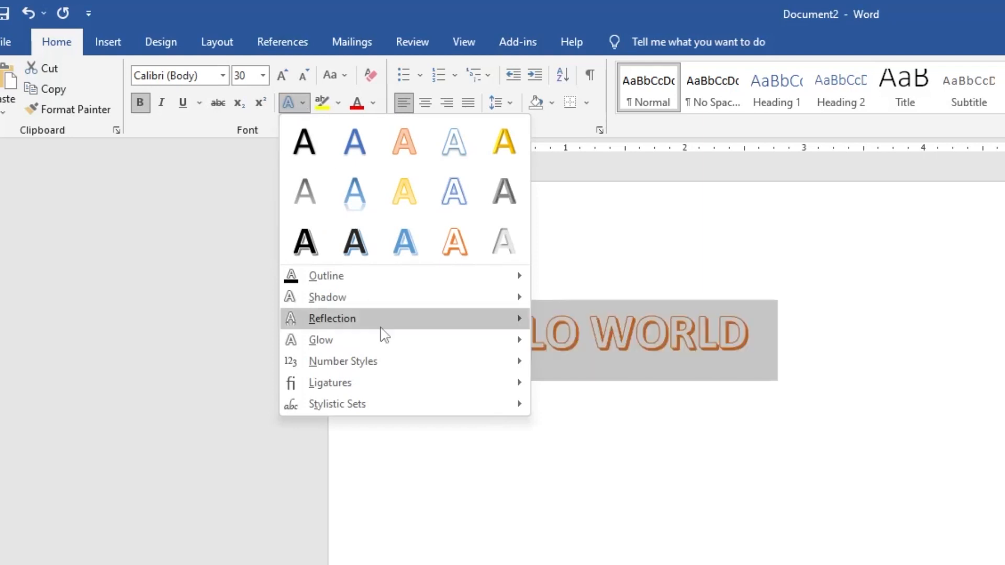
{"action": "mouse_move", "coordinate": [502, 320]}
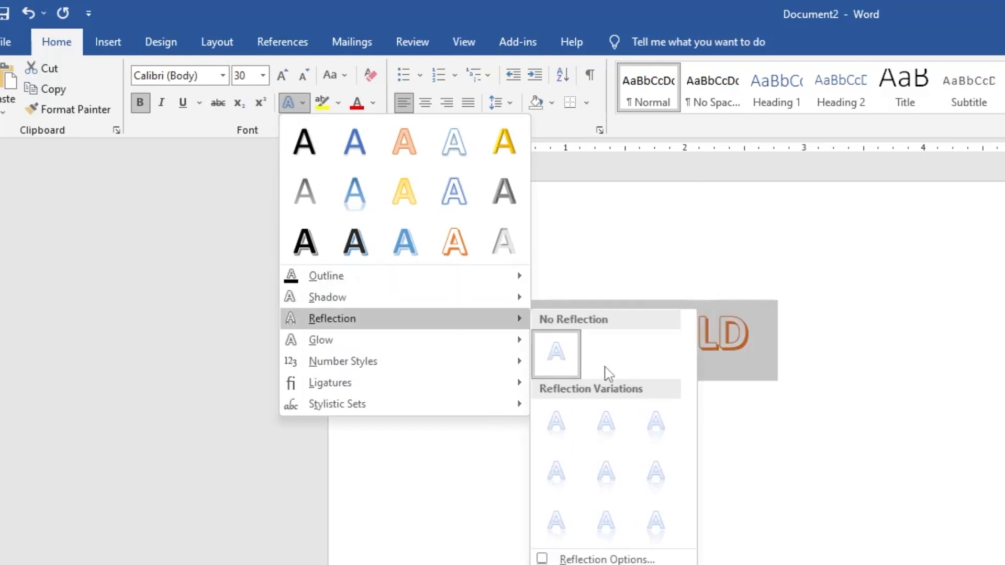
{"action": "mouse_move", "coordinate": [377, 298]}
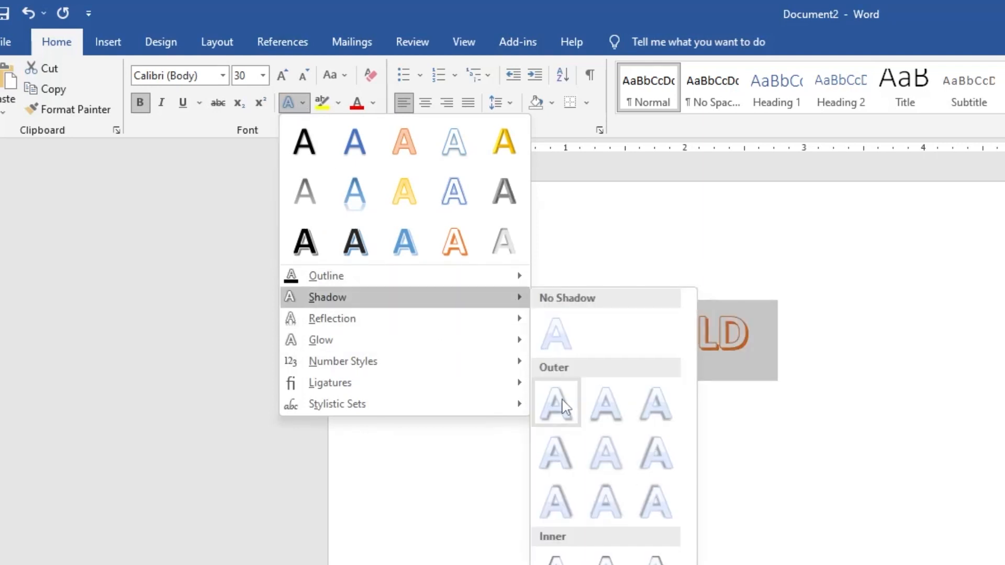
{"action": "mouse_move", "coordinate": [398, 322]}
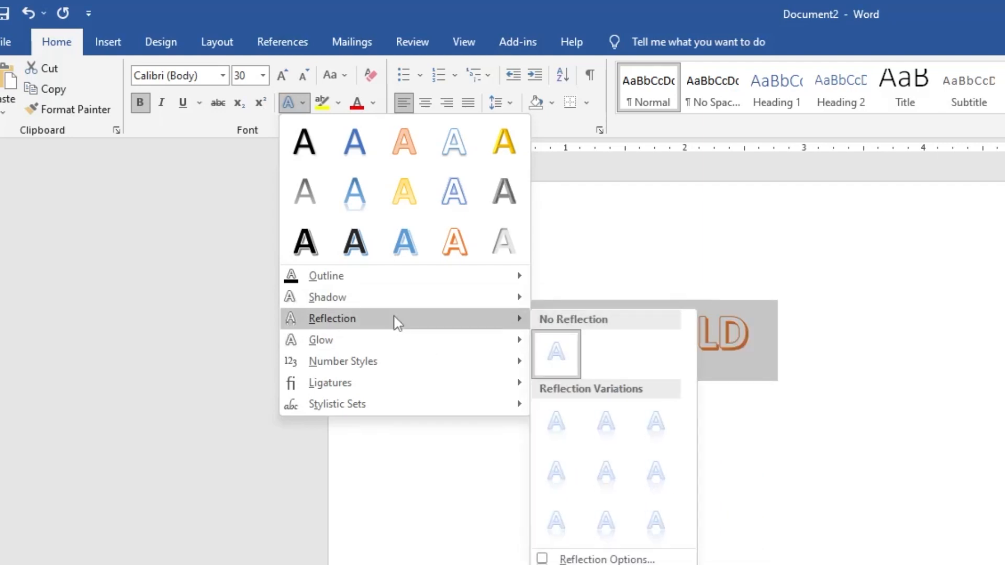
{"action": "left_click", "coordinate": [607, 420]}
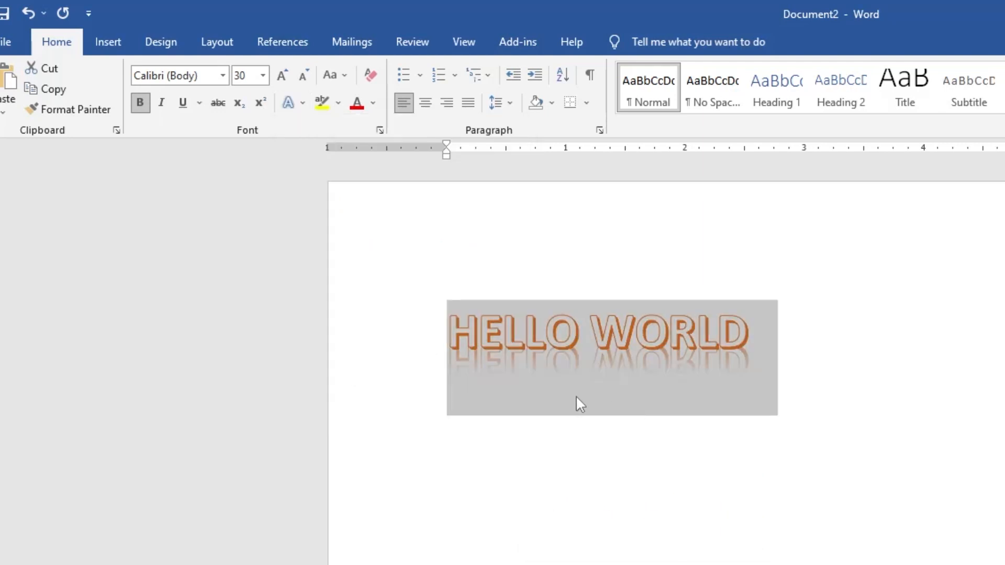
Look through the stylistic sets offered for HELLO WORLD and delete the text.
{"action": "left_click", "coordinate": [292, 102]}
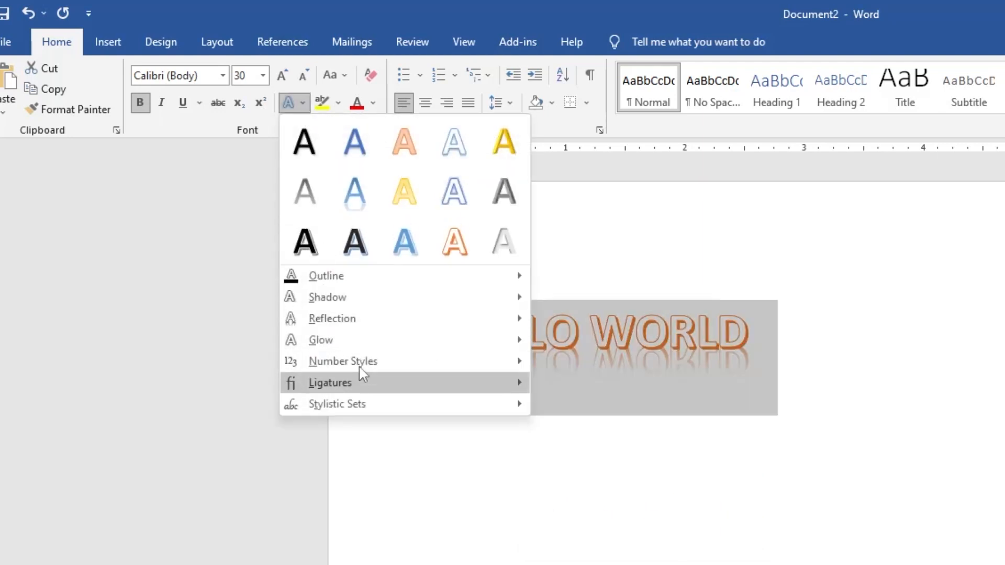
{"action": "mouse_move", "coordinate": [363, 374]}
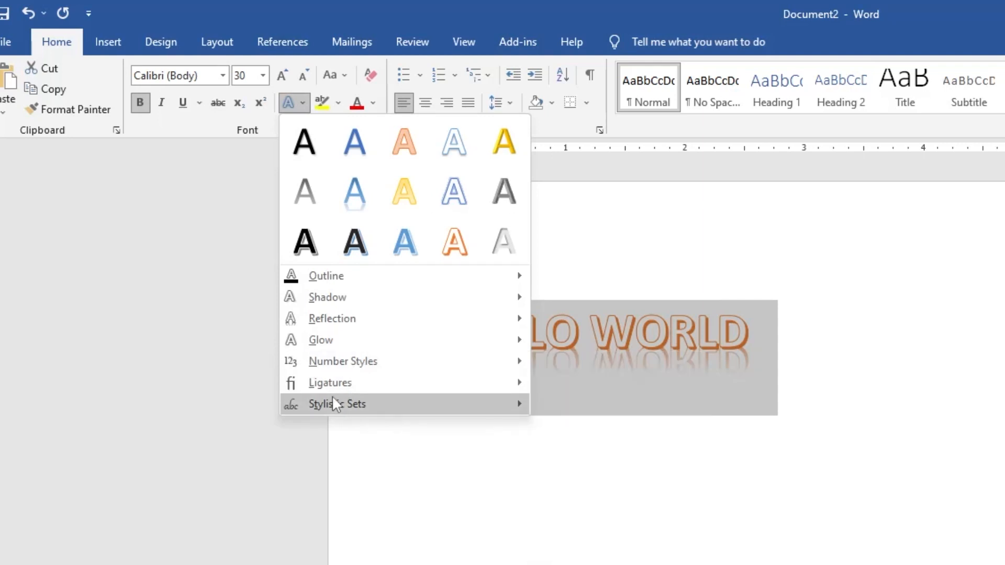
{"action": "mouse_move", "coordinate": [410, 382]}
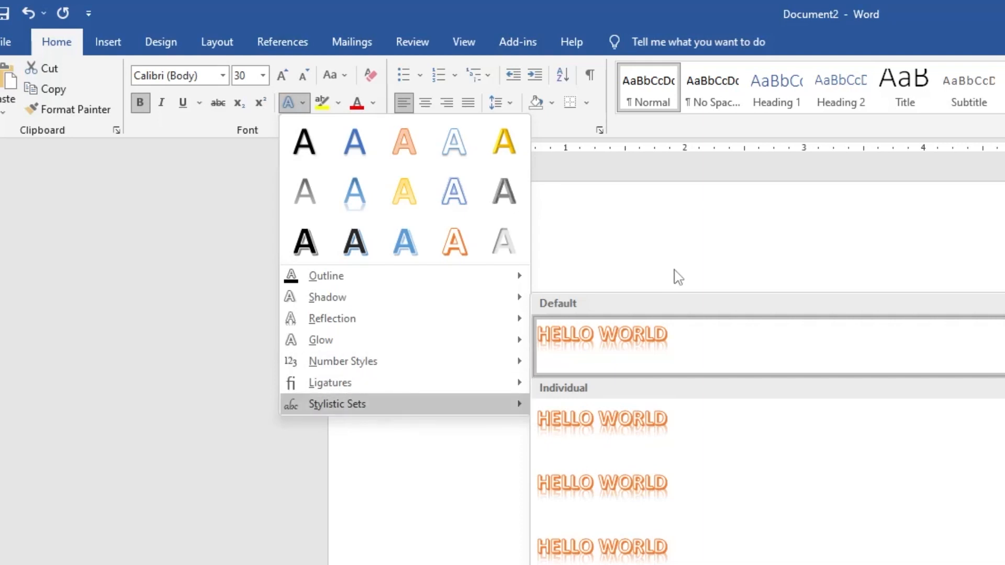
{"action": "left_click", "coordinate": [686, 257]}
{"action": "key", "text": "Delete"}
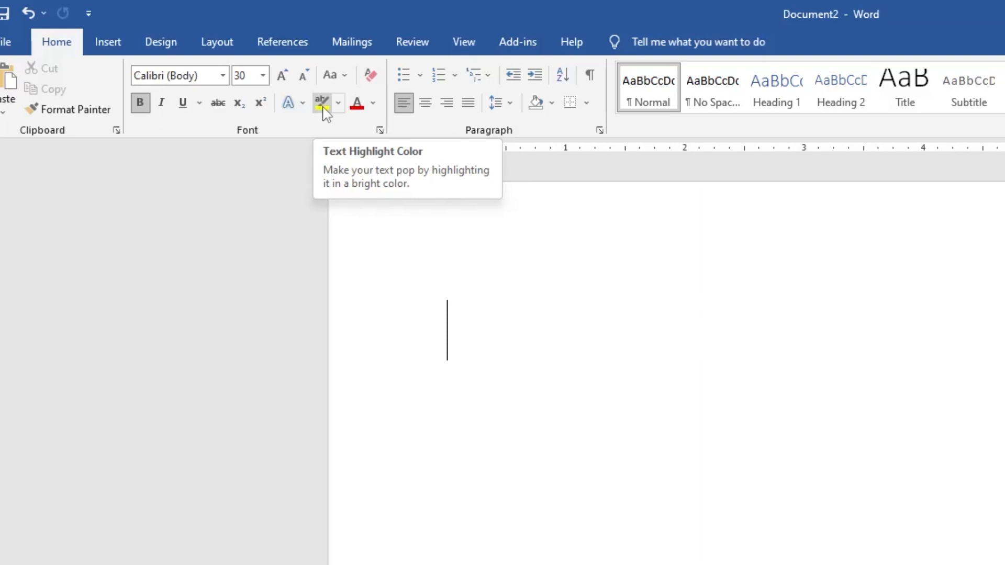
{"action": "type", "text": "IIO"}
{"action": "key", "text": "BackSpace"}
{"action": "key", "text": "BackSpace"}
{"action": "key", "text": "BackSpace"}
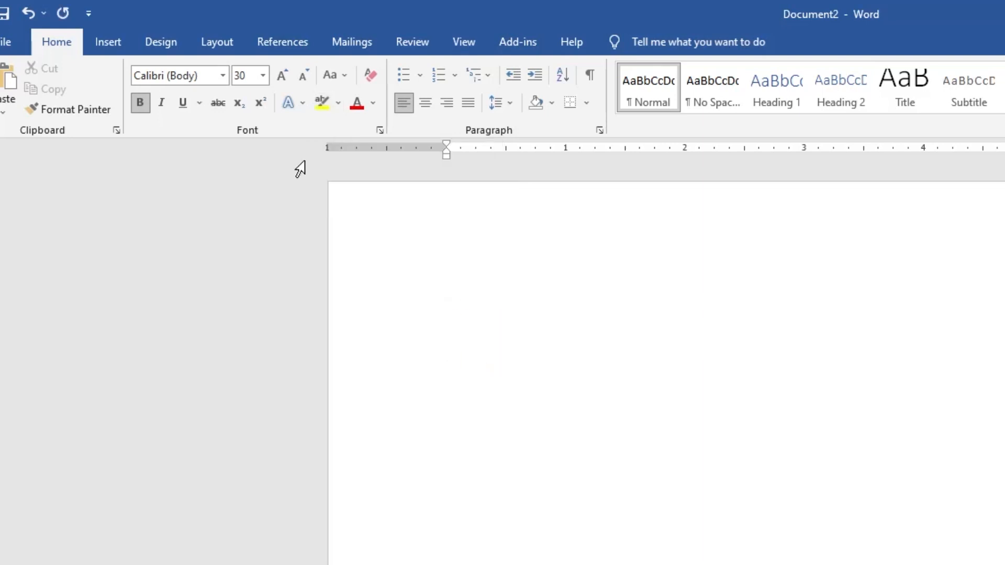
{"action": "left_click", "coordinate": [297, 103]}
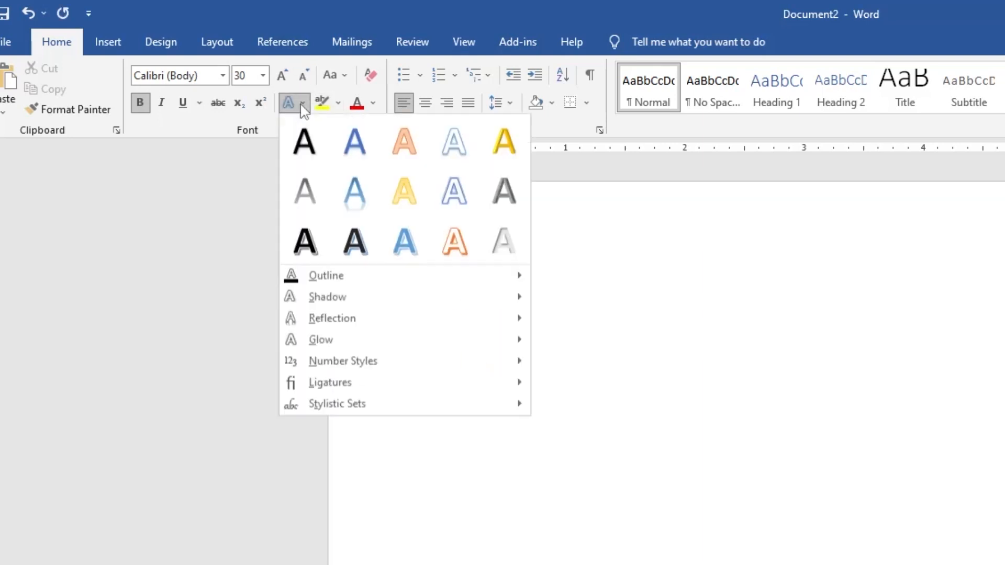
{"action": "left_click", "coordinate": [599, 276]}
Enter the placeholder text DFDF and clear all of its formatting.
{"action": "type", "text": "DFDF"}
{"action": "key", "text": "ctrl+a"}
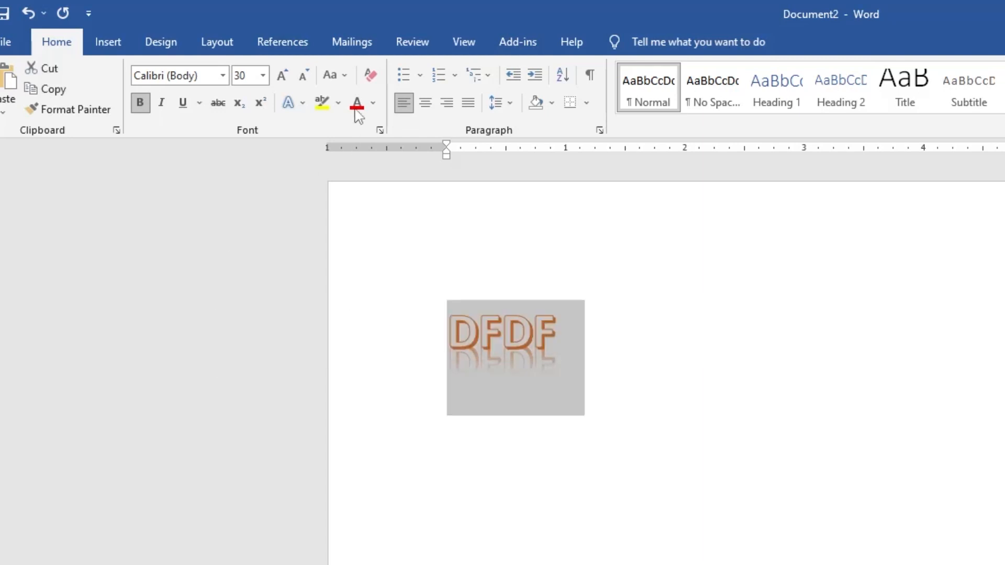
{"action": "left_click", "coordinate": [369, 73]}
{"action": "left_click", "coordinate": [460, 301]}
{"action": "left_click", "coordinate": [255, 373]}
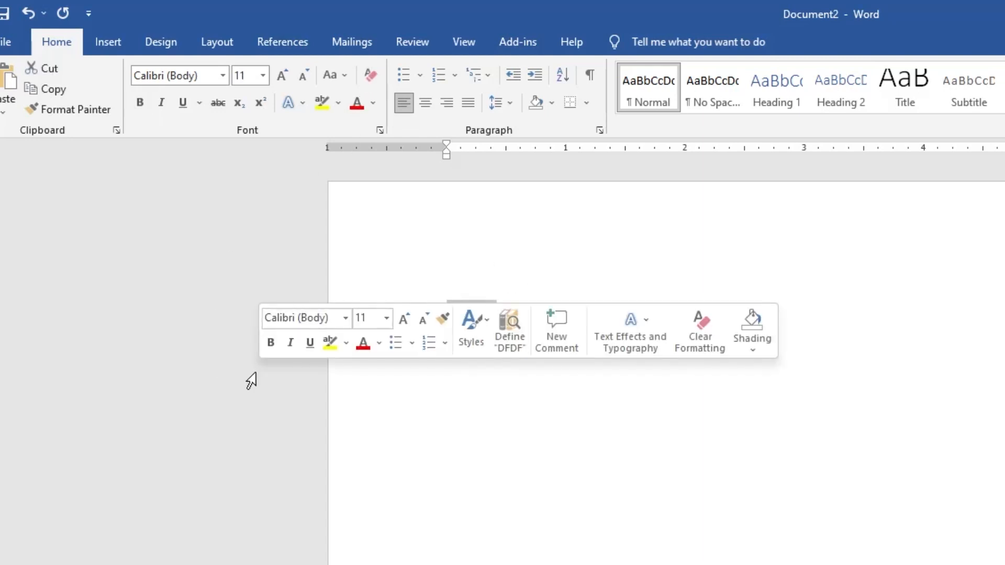
Increase the font size of the DFDF text to 19.
{"action": "key", "text": "ctrl+bracketright"}
{"action": "key", "text": "ctrl+bracketright"}
{"action": "key", "text": "ctrl+bracketright"}
{"action": "key", "text": "ctrl+bracketright"}
{"action": "key", "text": "ctrl+bracketright"}
{"action": "key", "text": "ctrl+bracketright"}
{"action": "key", "text": "ctrl+bracketright"}
{"action": "key", "text": "ctrl+bracketright"}
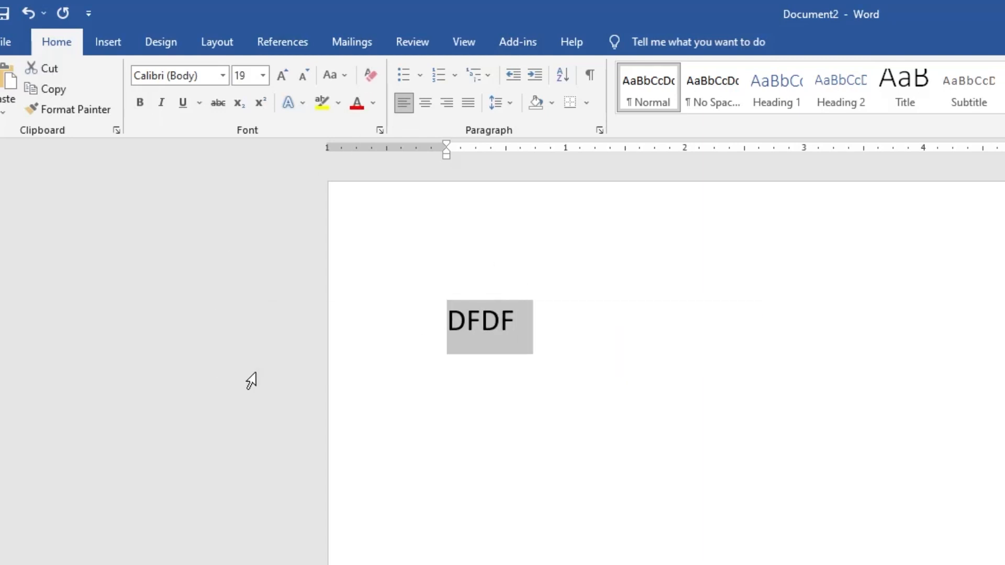
Replace the DFDF text with the sentence "Lionel Messi is the greatest of all time.".
{"action": "type", "text": "lION"}
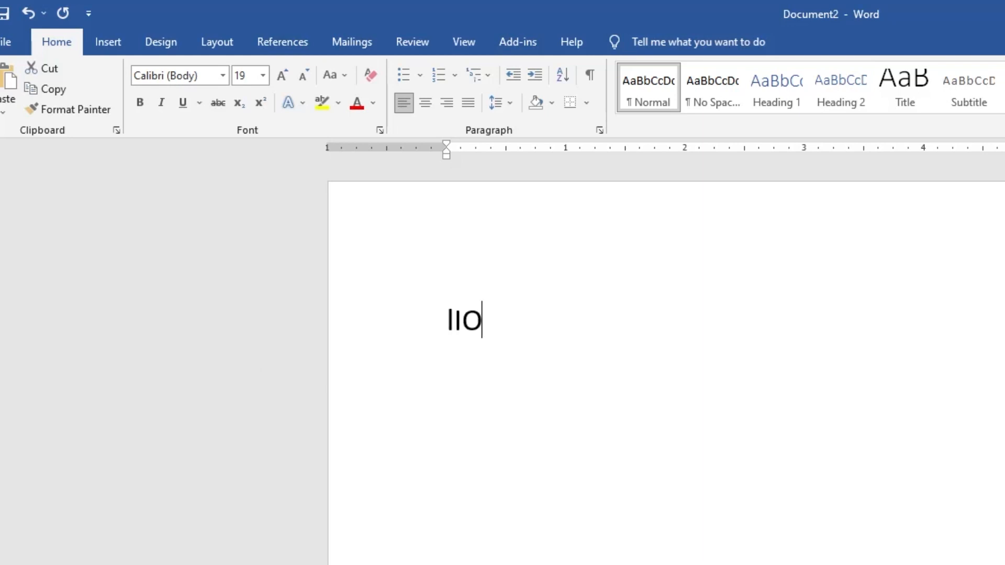
{"action": "key", "text": "BackSpace"}
{"action": "key", "text": "BackSpace"}
{"action": "key", "text": "BackSpace"}
{"action": "key", "text": "BackSpace"}
{"action": "type", "text": "Lionel Messi"}
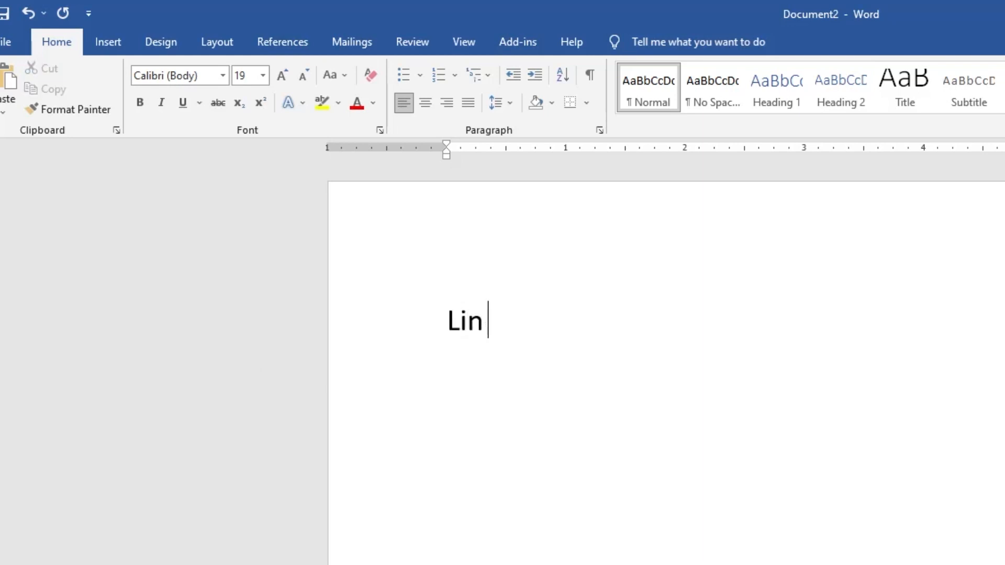
{"action": "type", "text": " is th"}
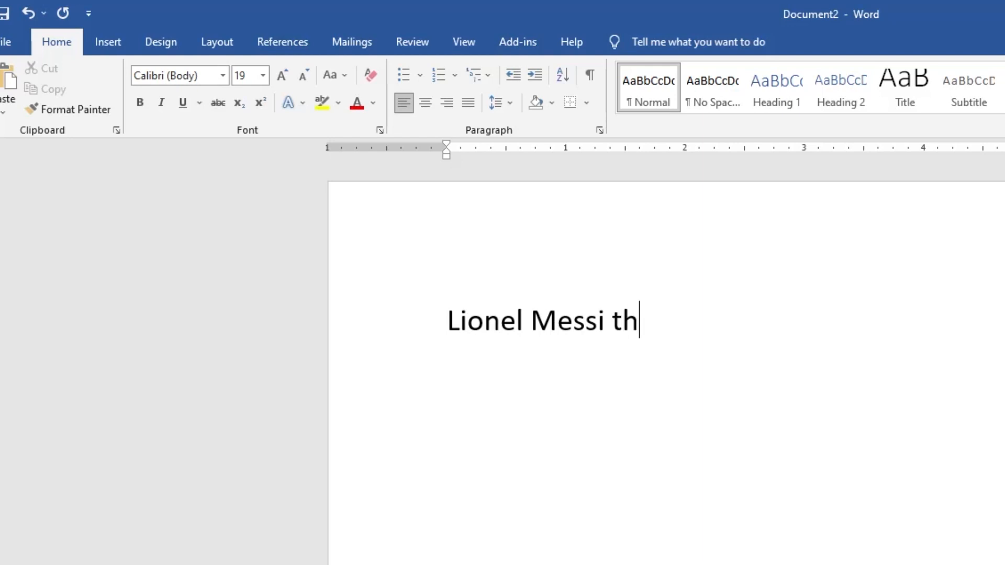
{"action": "key", "text": "BackSpace"}
{"action": "key", "text": "BackSpace"}
{"action": "type", "text": "s"}
{"action": "key", "text": "BackSpace"}
{"action": "type", "text": "is the g"}
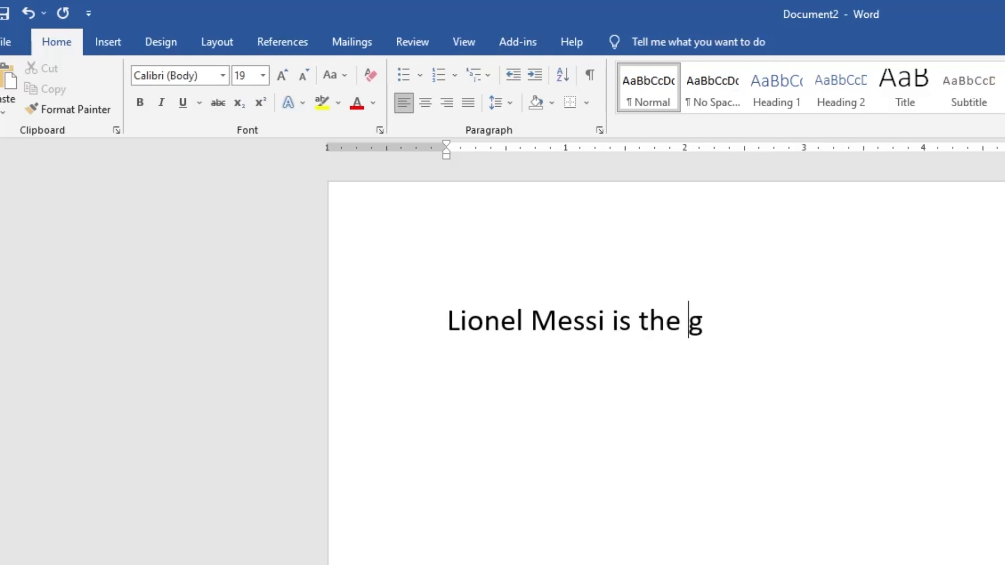
{"action": "type", "text": "reatest o"}
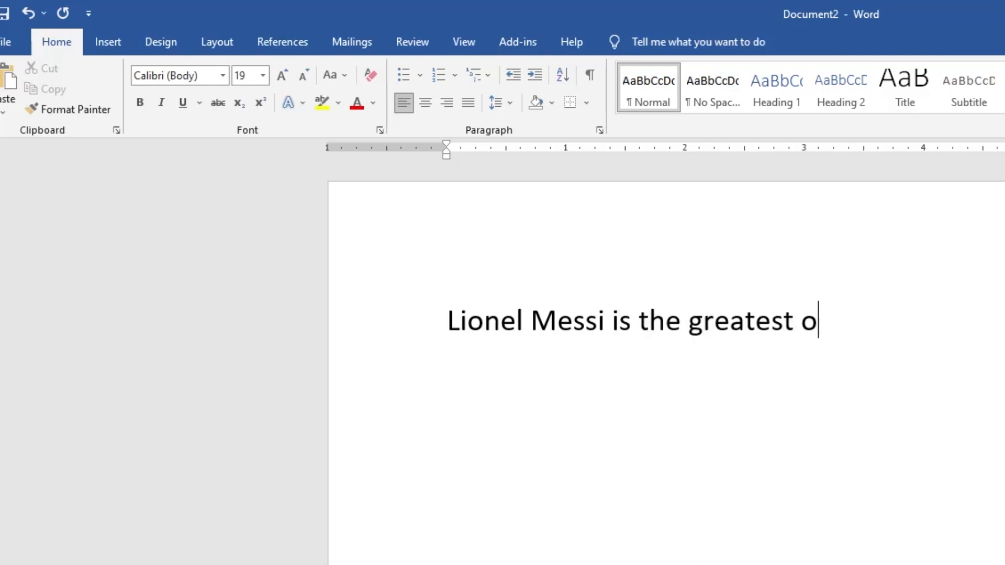
{"action": "type", "text": "f all time."}
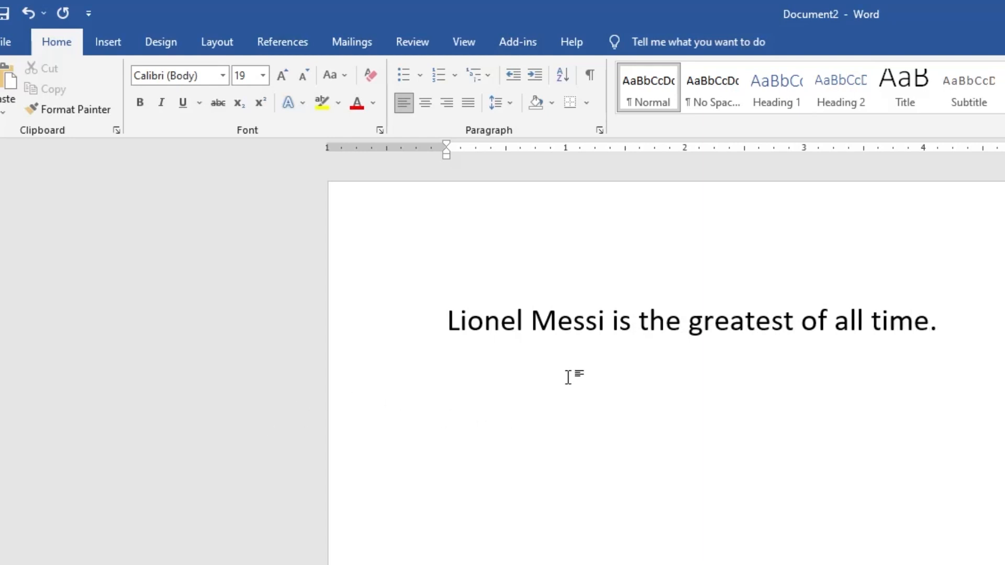
{"action": "double_click", "coordinate": [743, 317]}
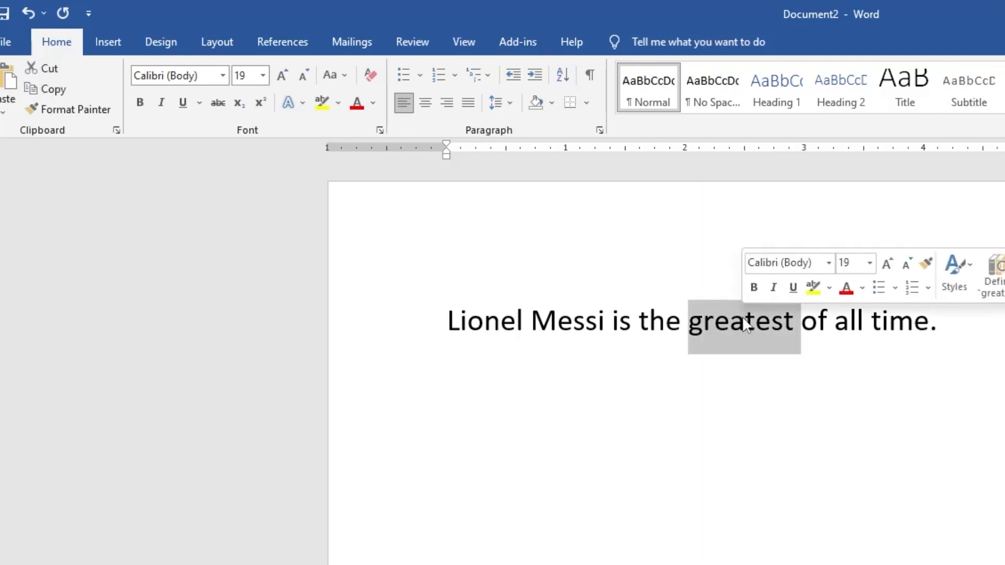
{"action": "left_click", "coordinate": [635, 325]}
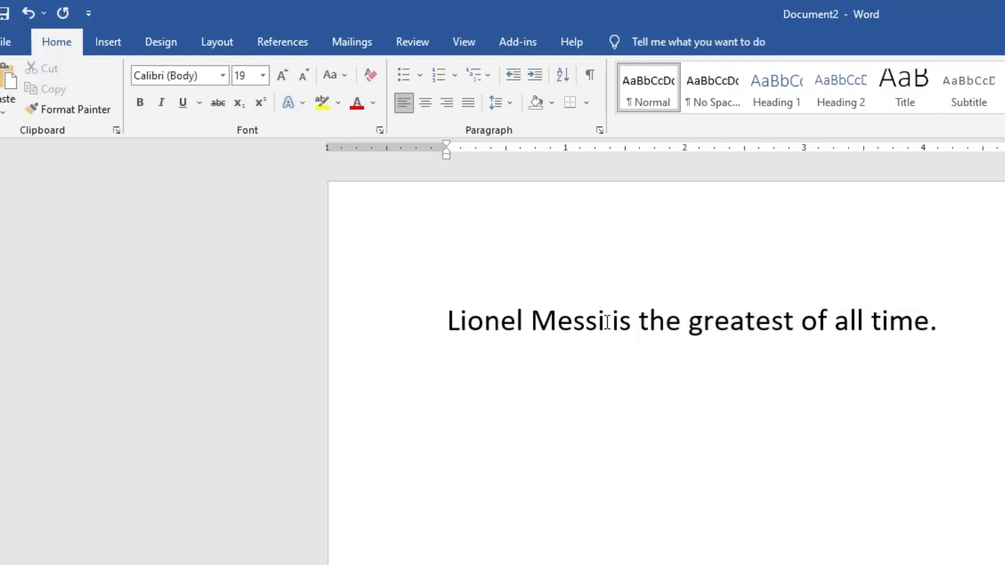
Highlight the words "Lionel Messi" in yellow.
{"action": "left_click_drag", "start_coordinate": [606, 322], "coordinate": [451, 328]}
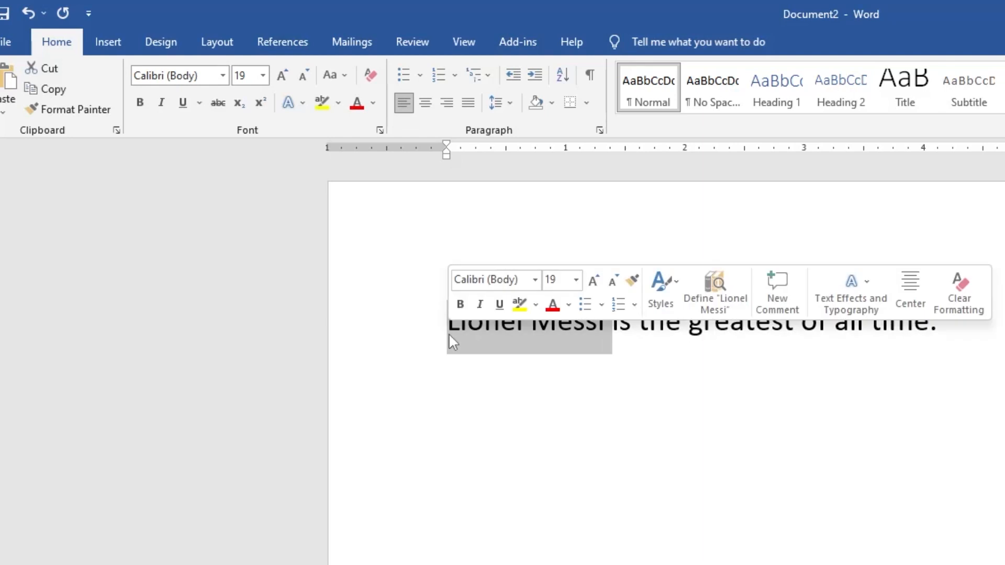
{"action": "left_click", "coordinate": [607, 337]}
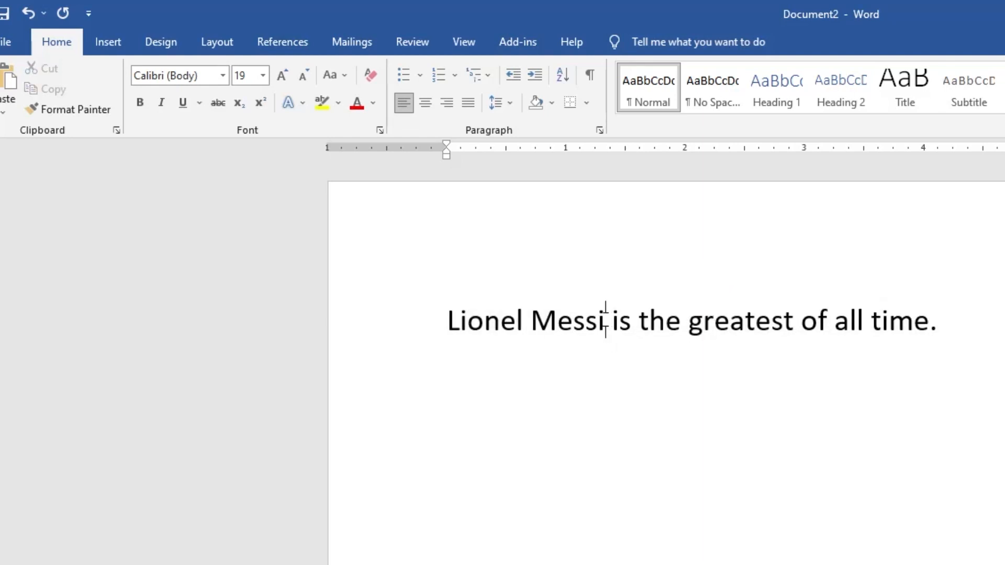
{"action": "left_click_drag", "start_coordinate": [606, 320], "coordinate": [470, 319]}
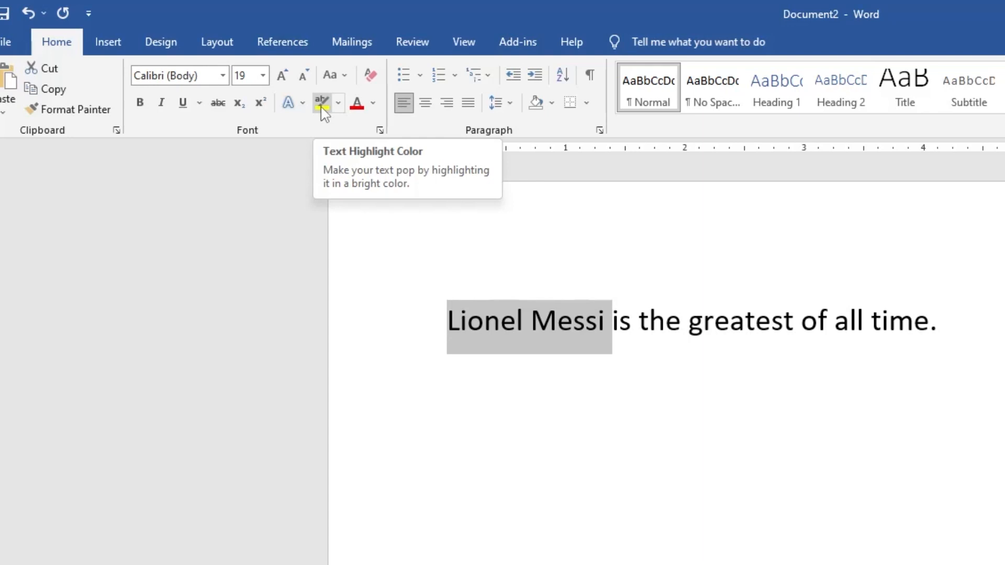
{"action": "left_click", "coordinate": [338, 103]}
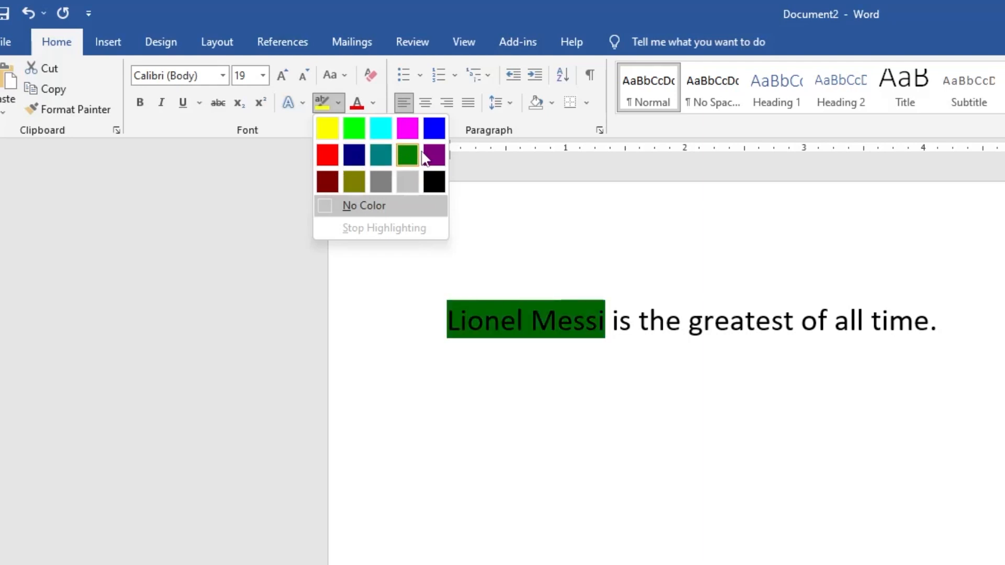
{"action": "left_click", "coordinate": [331, 137]}
{"action": "left_click", "coordinate": [571, 356]}
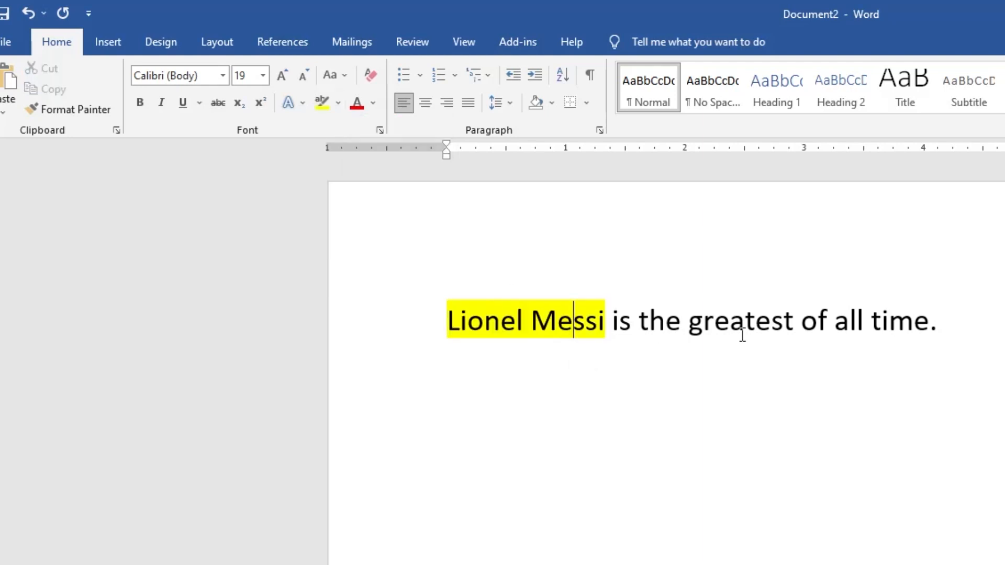
{"action": "left_click", "coordinate": [955, 341]}
{"action": "double_click", "coordinate": [734, 327]}
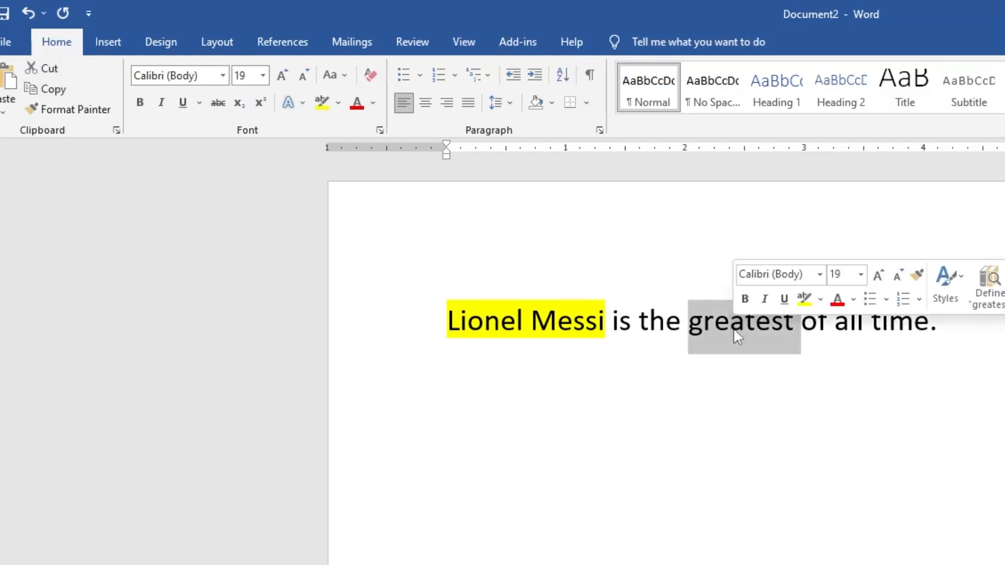
{"action": "left_click", "coordinate": [929, 354]}
{"action": "left_click_drag", "start_coordinate": [958, 312], "coordinate": [836, 315]}
{"action": "left_click", "coordinate": [848, 340]}
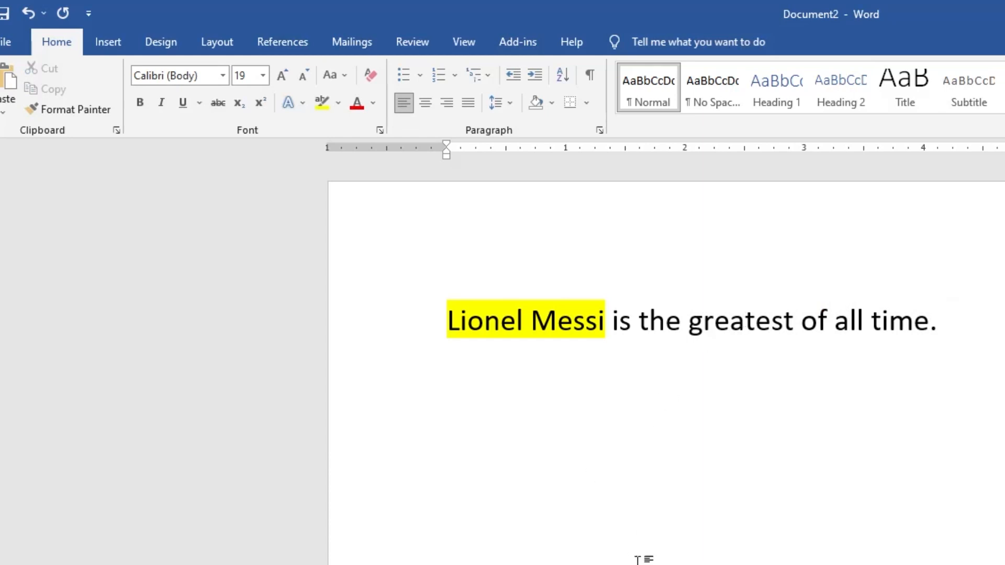
{"action": "left_click", "coordinate": [415, 336]}
{"action": "left_click", "coordinate": [606, 387]}
Remove the highlight from "Lionel Messi" by setting it to No Color.
{"action": "left_click_drag", "start_coordinate": [608, 321], "coordinate": [440, 309]}
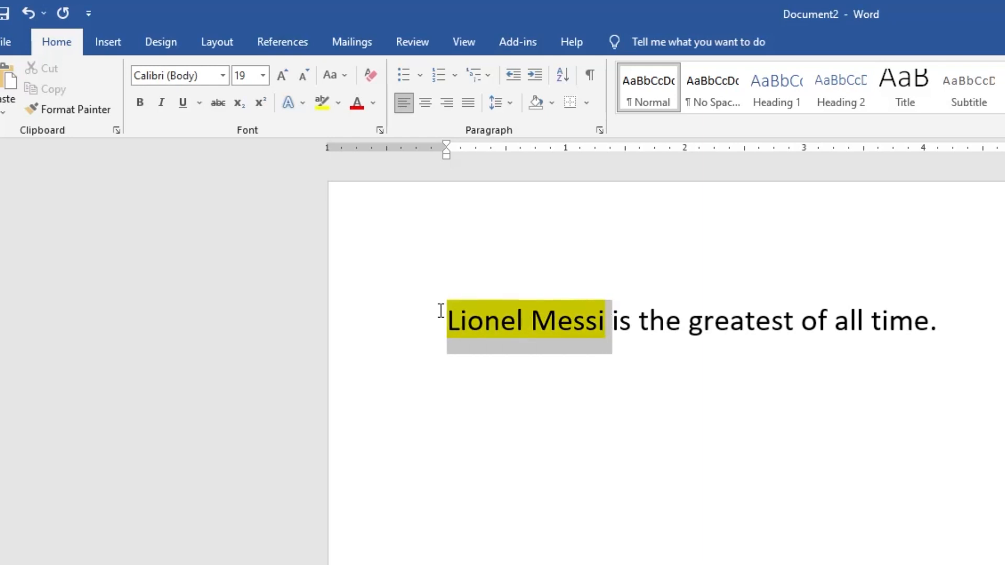
{"action": "left_click", "coordinate": [341, 104]}
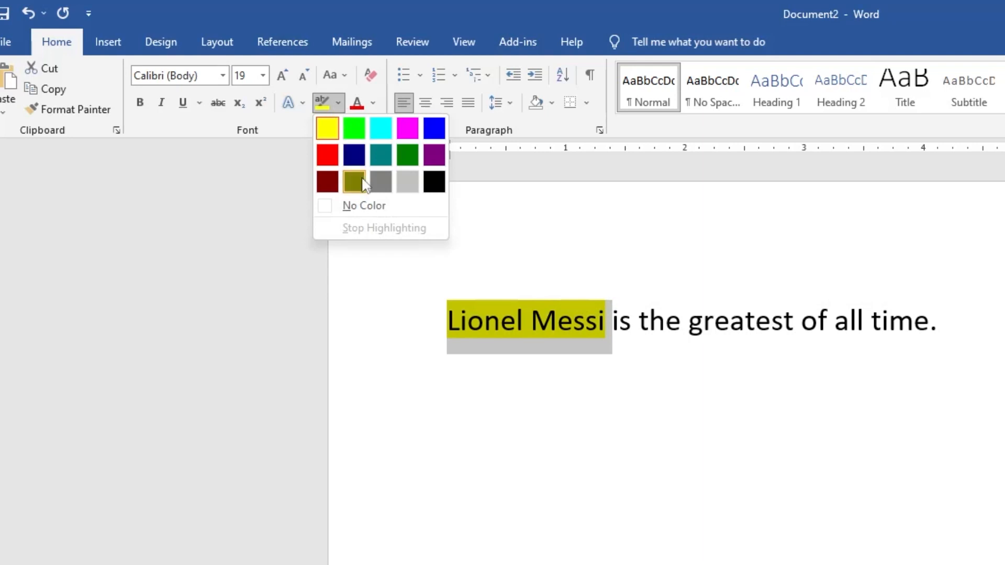
{"action": "left_click", "coordinate": [354, 212]}
{"action": "left_click", "coordinate": [653, 404]}
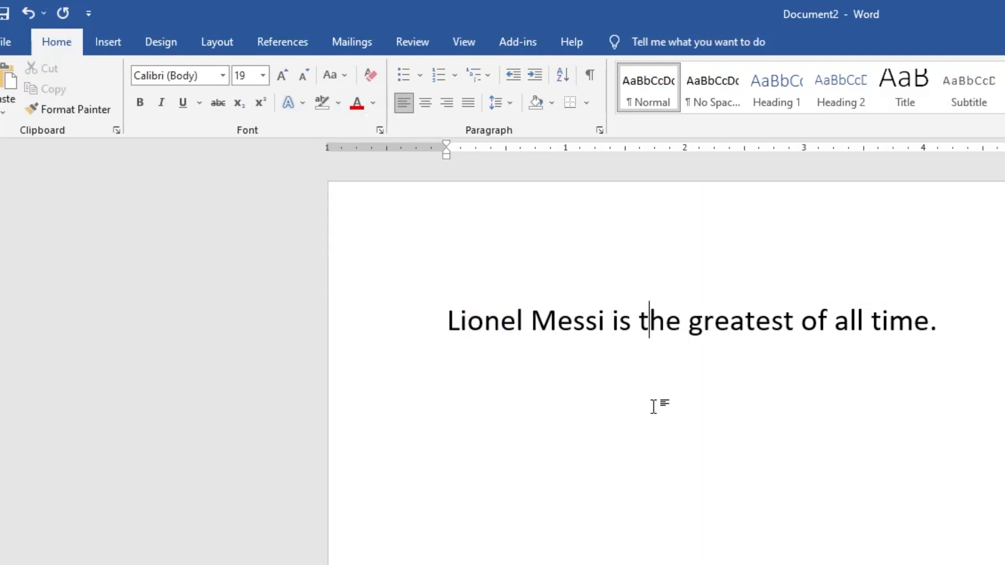
Highlight the word "greatest" in dark green.
{"action": "double_click", "coordinate": [757, 314]}
{"action": "left_click", "coordinate": [338, 103]}
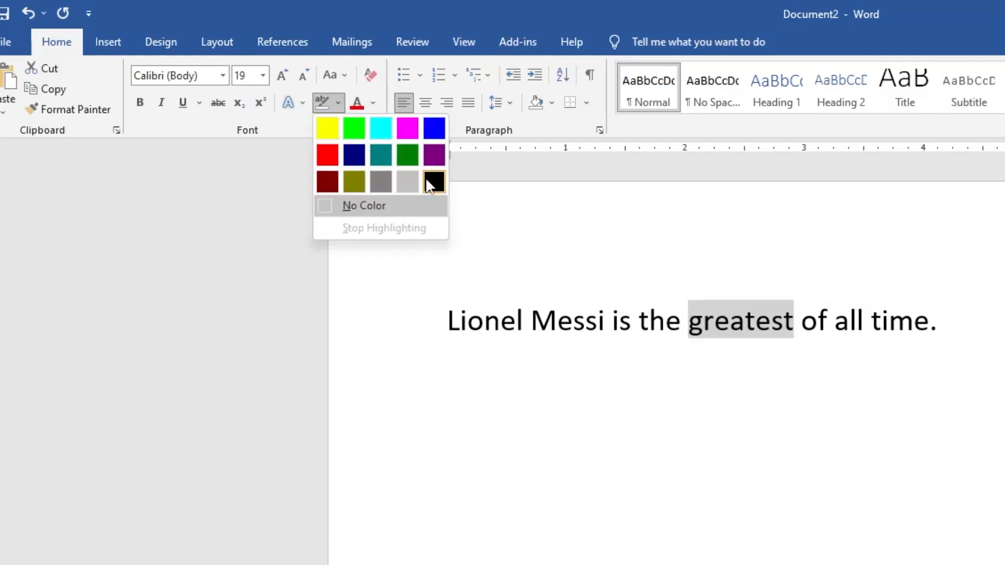
{"action": "left_click", "coordinate": [407, 154]}
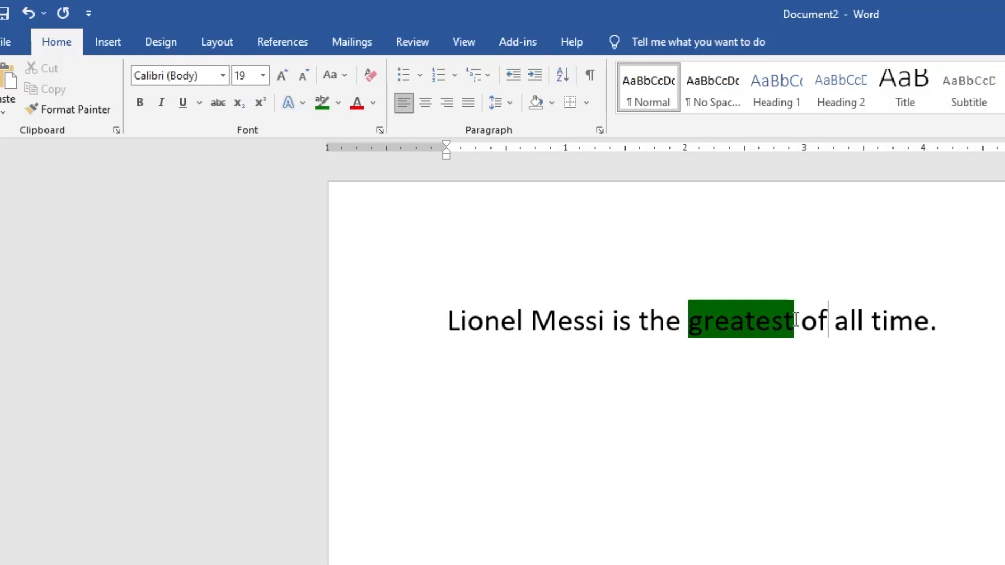
Set the font color of the green-highlighted word "greatest" to standard red.
{"action": "left_click_drag", "start_coordinate": [795, 320], "coordinate": [688, 314]}
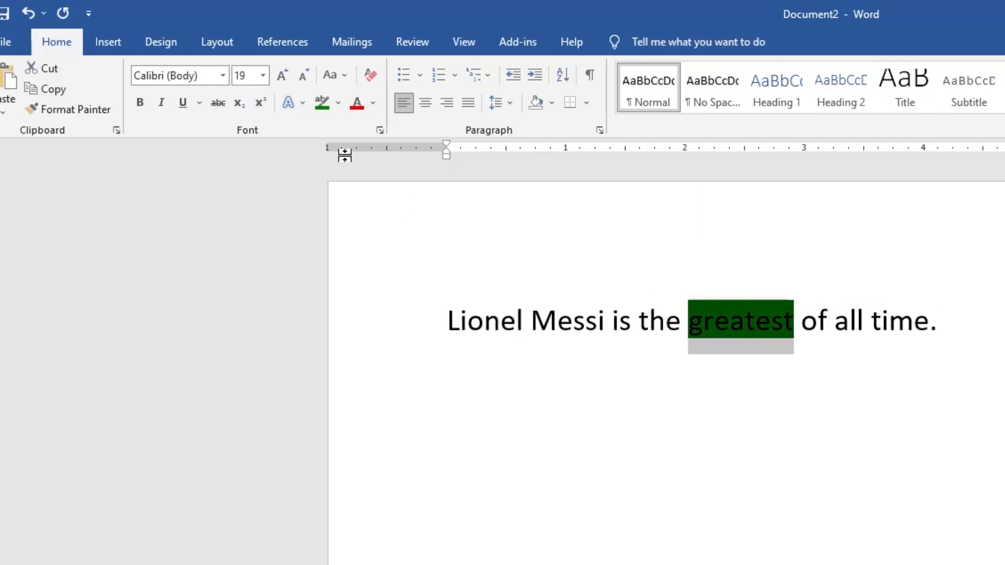
{"action": "left_click", "coordinate": [372, 104]}
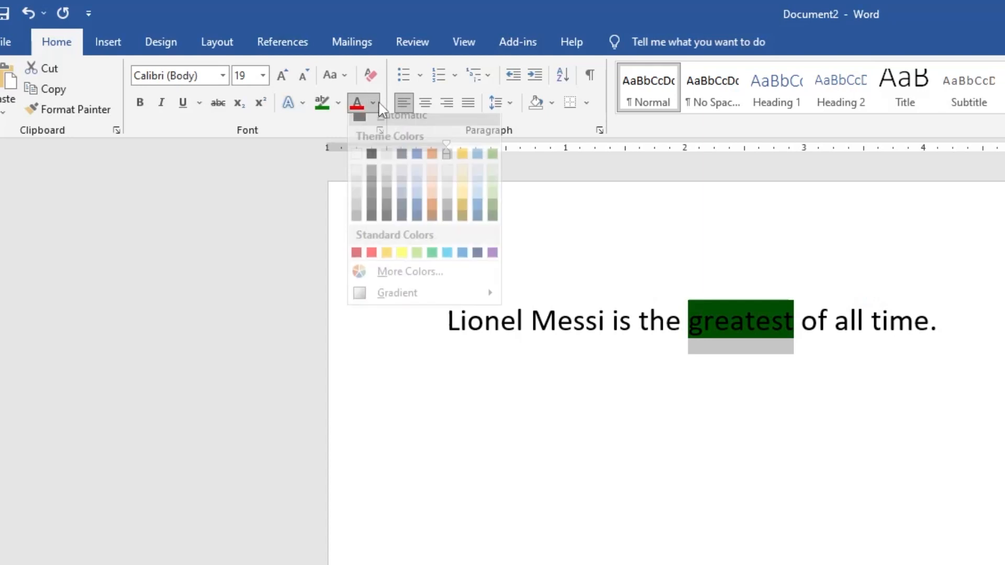
{"action": "left_click", "coordinate": [371, 263]}
{"action": "left_click", "coordinate": [898, 474]}
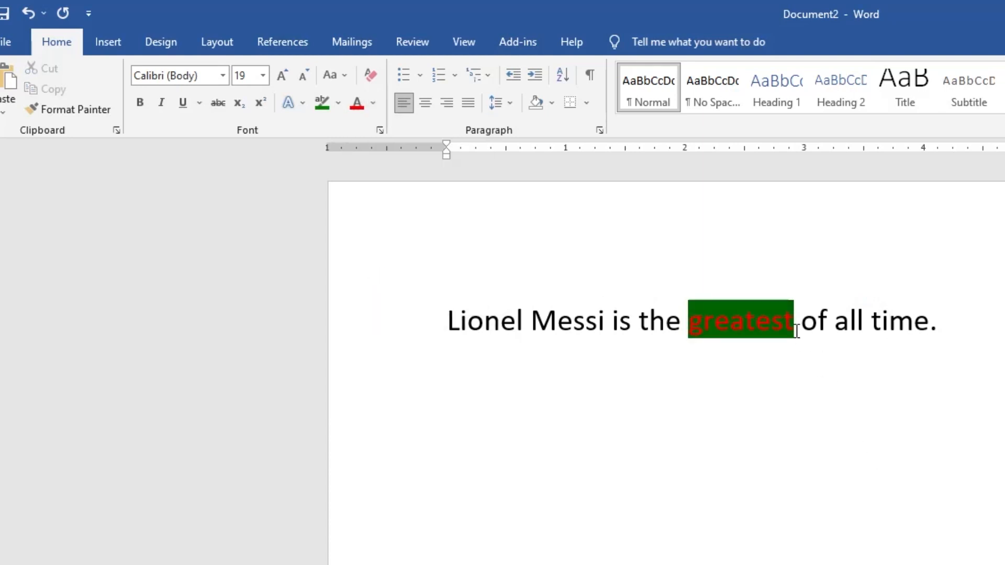
Undo the red font color and the green highlight on "greatest".
{"action": "key", "text": "ctrl+z"}
{"action": "key", "text": "ctrl+z"}
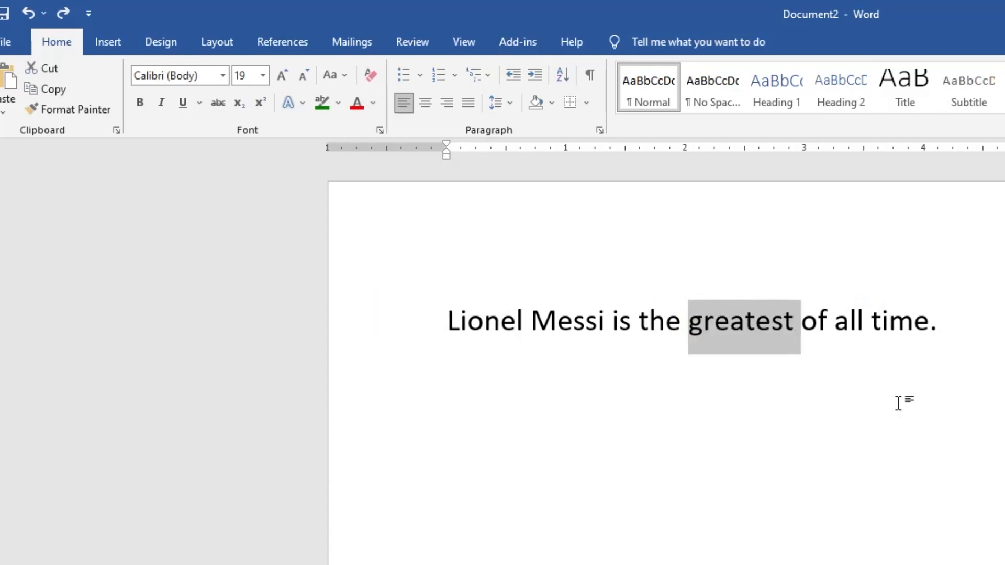
{"action": "left_click", "coordinate": [897, 404]}
{"action": "left_click", "coordinate": [398, 330]}
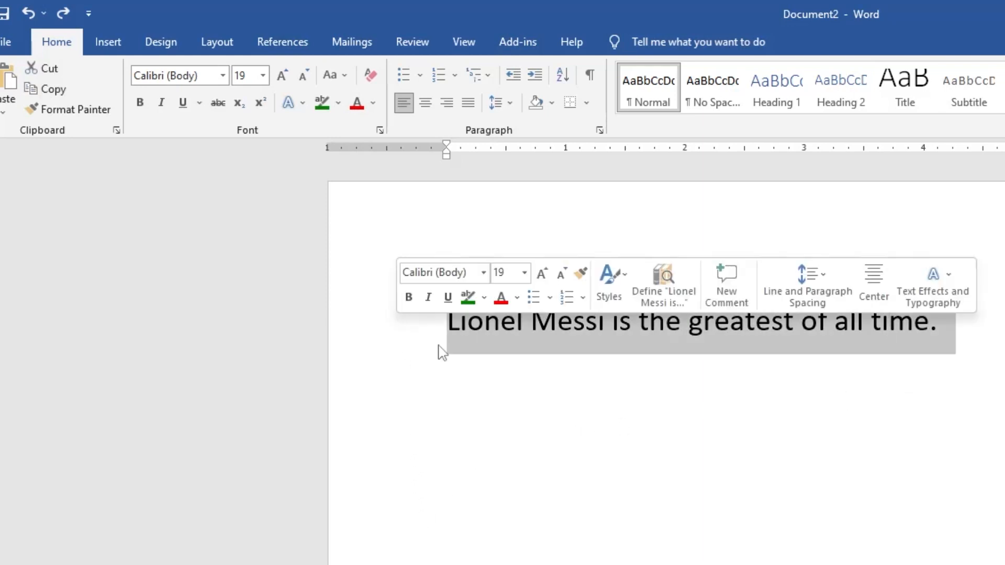
{"action": "left_click", "coordinate": [501, 380]}
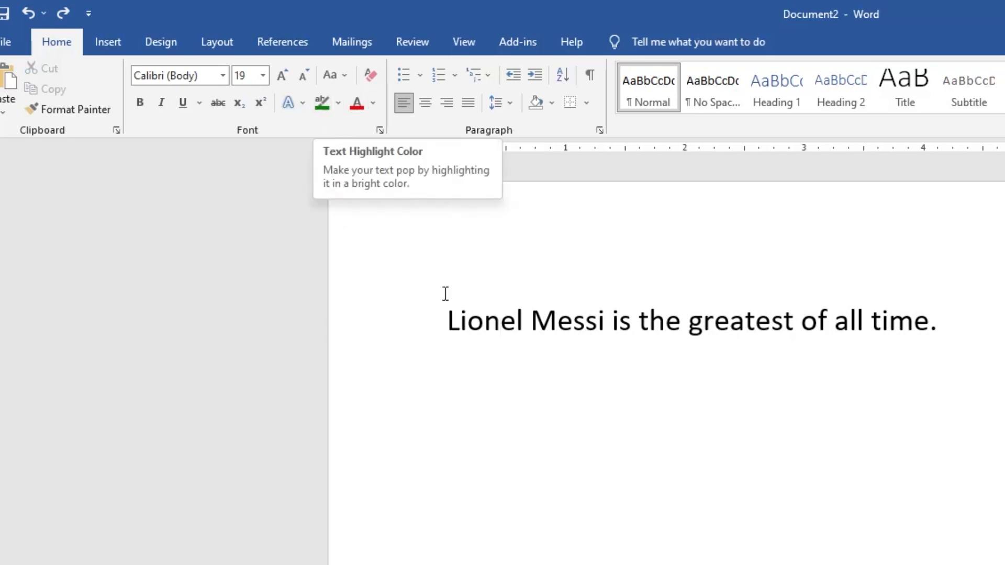
{"action": "left_click", "coordinate": [395, 336]}
{"action": "left_click", "coordinate": [623, 420]}
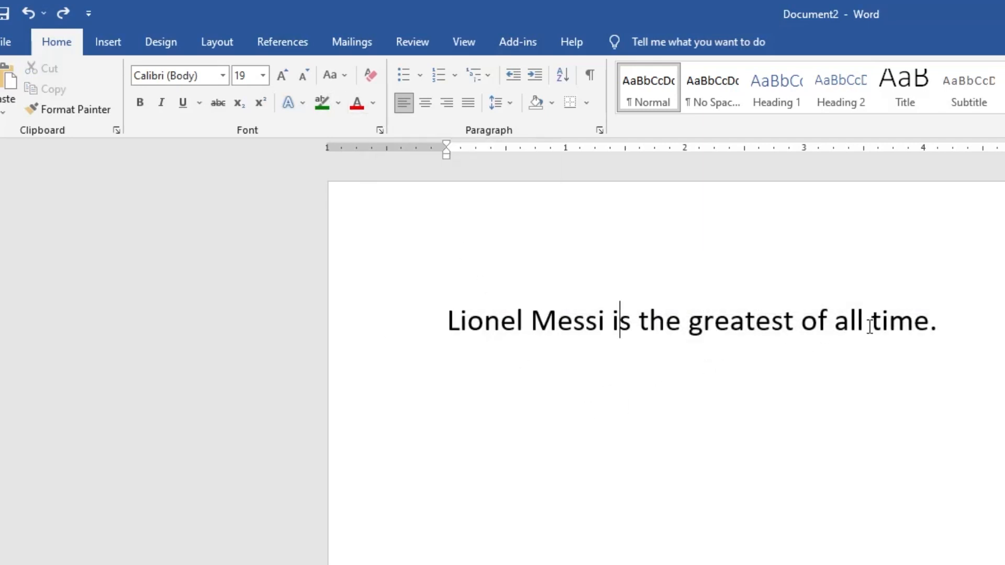
Set the font color of the word "greatest" to standard red.
{"action": "double_click", "coordinate": [725, 325]}
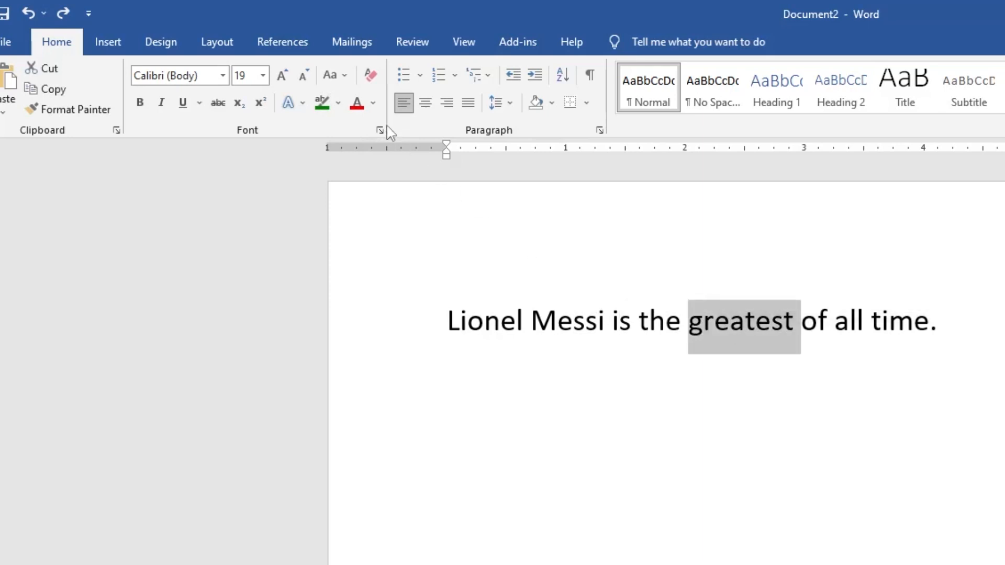
{"action": "left_click", "coordinate": [373, 103]}
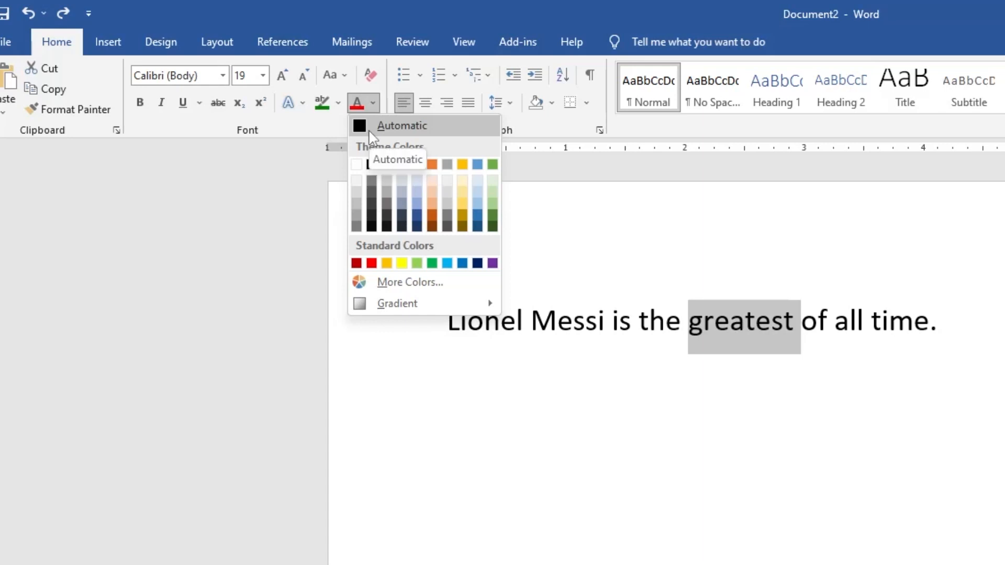
{"action": "left_click", "coordinate": [371, 263]}
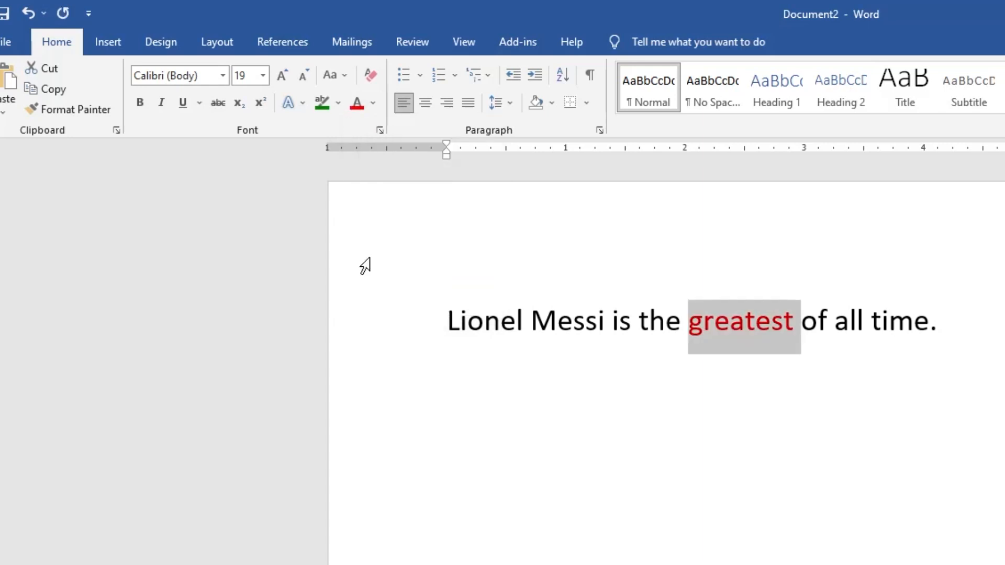
{"action": "left_click", "coordinate": [639, 335]}
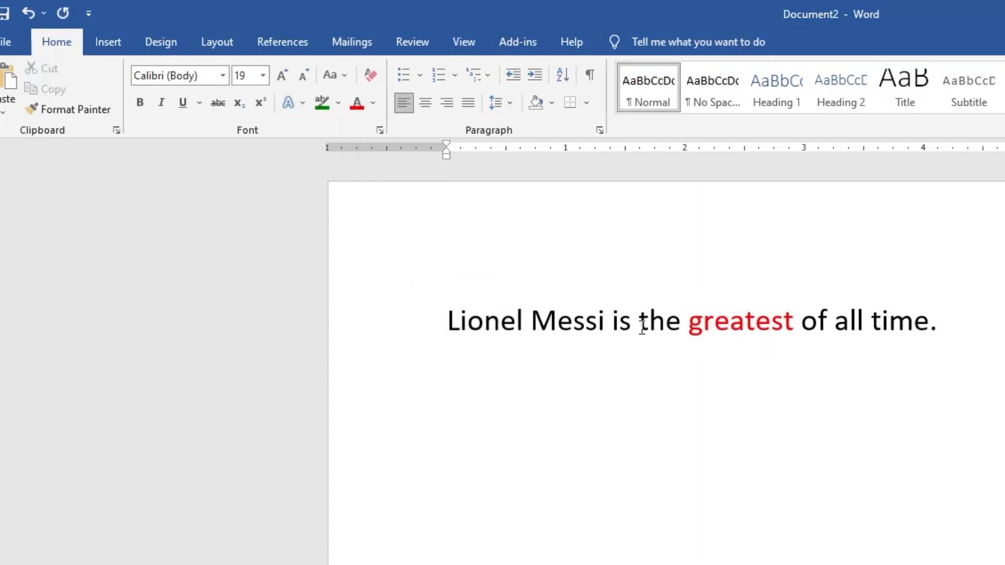
Set the font color of the word "time" to the blue theme color.
{"action": "double_click", "coordinate": [884, 320]}
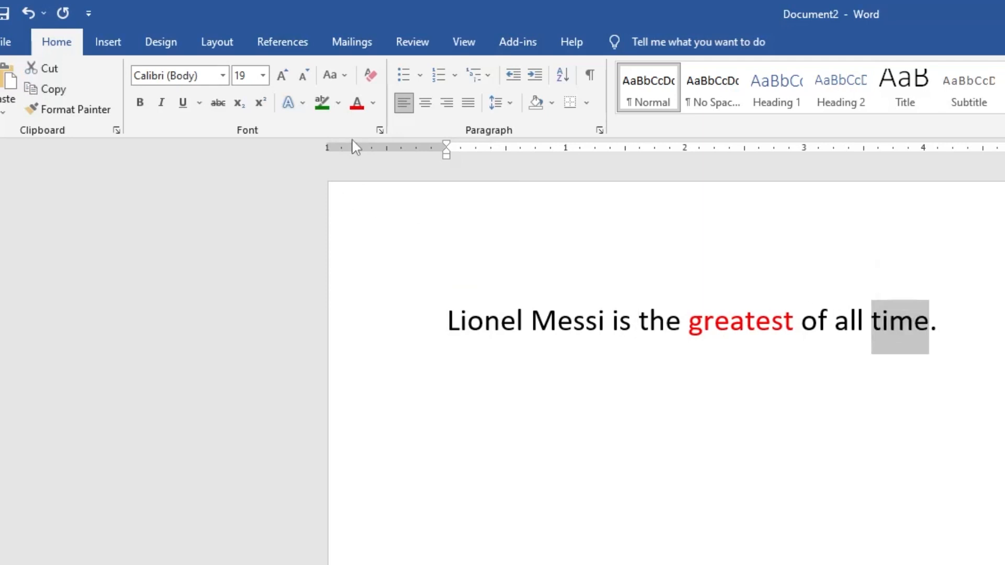
{"action": "left_click", "coordinate": [373, 102]}
{"action": "left_click", "coordinate": [415, 164]}
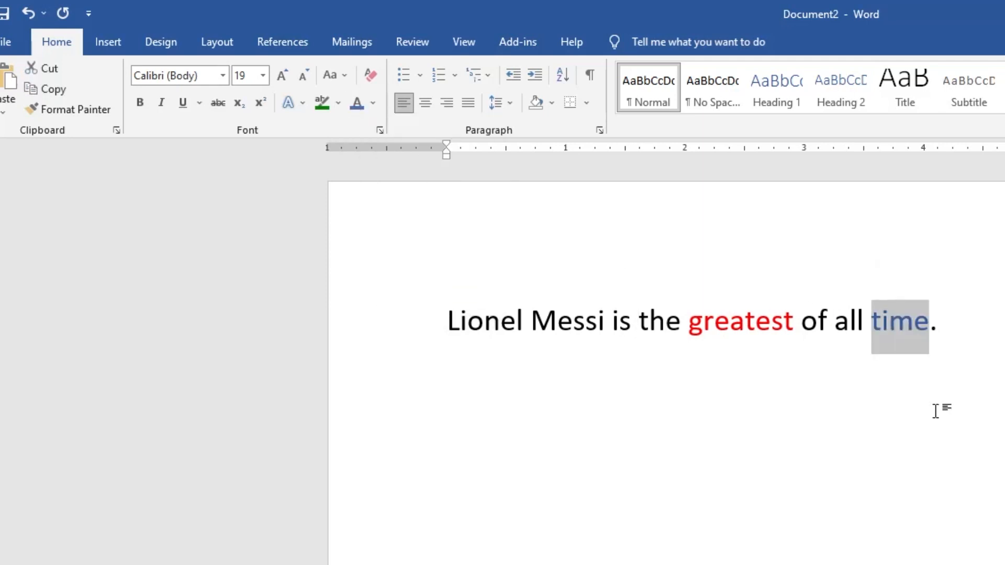
{"action": "left_click", "coordinate": [935, 411]}
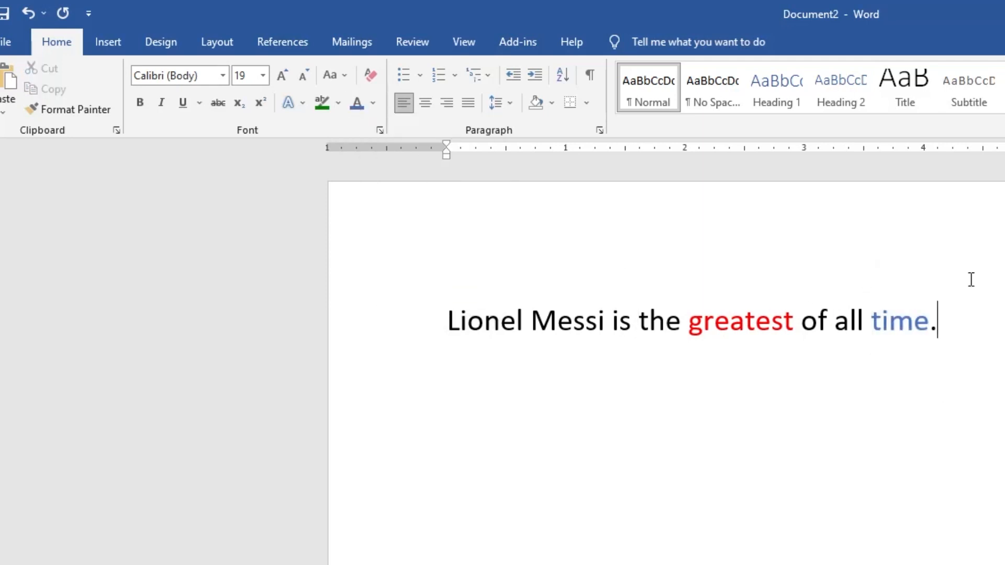
Reset the font color of the word "time" to Automatic.
{"action": "double_click", "coordinate": [895, 327]}
{"action": "double_click", "coordinate": [882, 321]}
{"action": "left_click", "coordinate": [374, 104]}
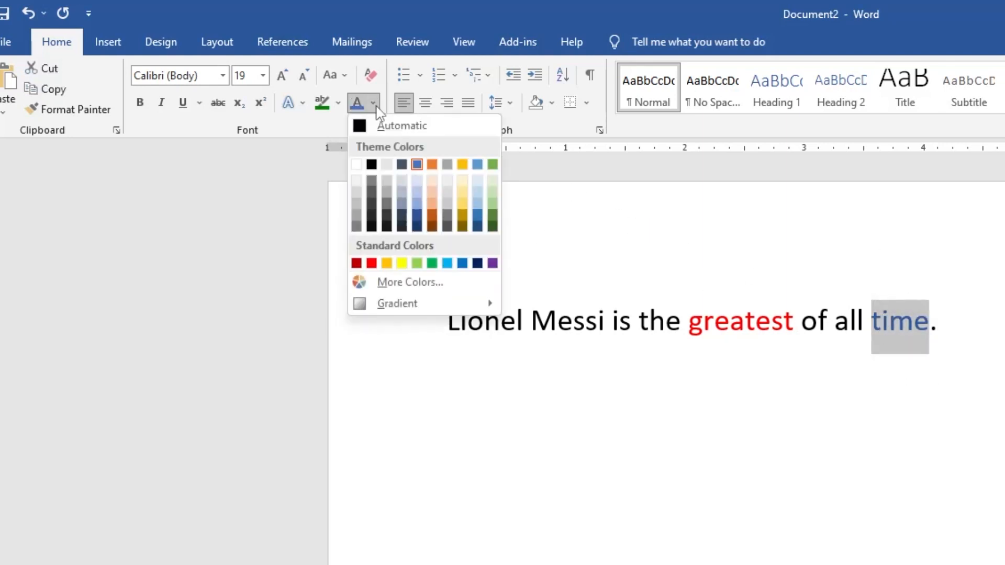
{"action": "left_click", "coordinate": [401, 126]}
{"action": "left_click", "coordinate": [835, 411]}
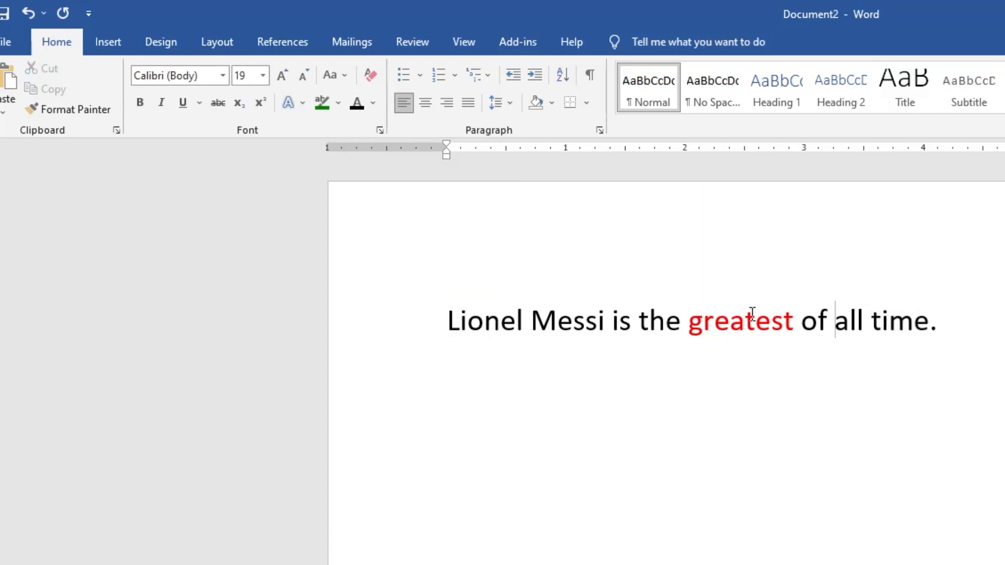
{"action": "double_click", "coordinate": [733, 320]}
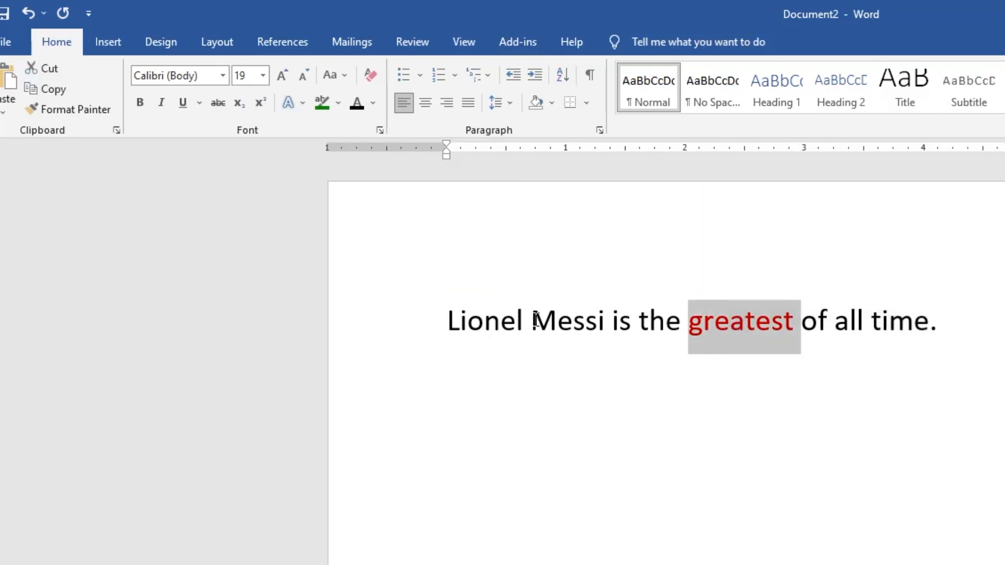
{"action": "left_click", "coordinate": [601, 325]}
{"action": "left_click", "coordinate": [372, 102]}
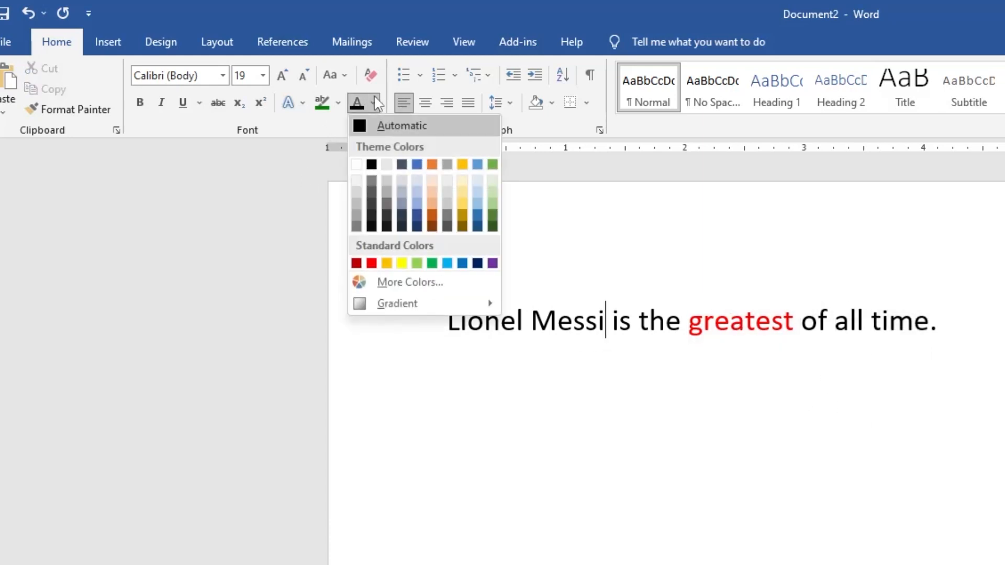
{"action": "left_click", "coordinate": [676, 374]}
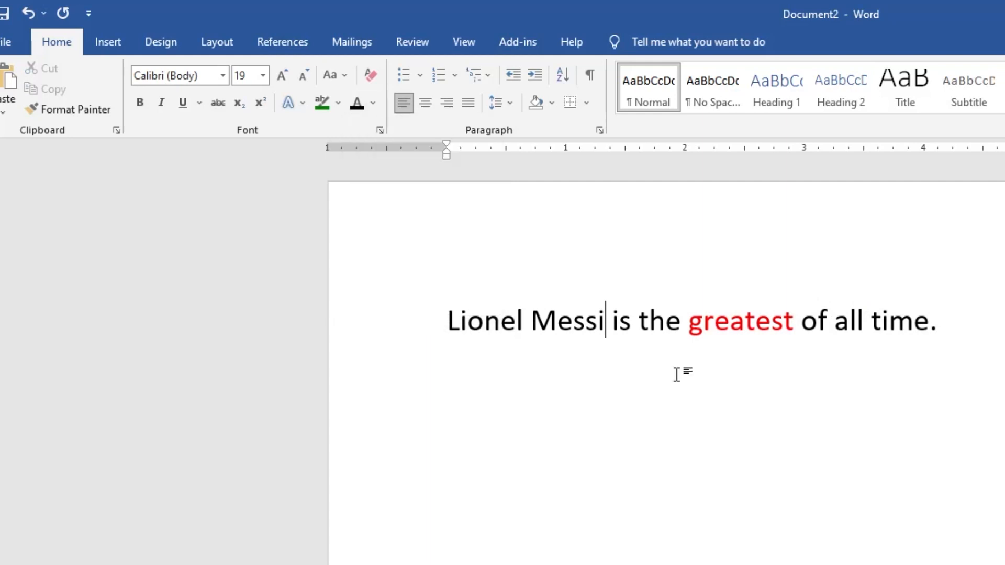
Open the extended font color palette for the word "time", try several standard swatches and move the dialog clear of the sentence.
{"action": "double_click", "coordinate": [906, 326]}
{"action": "left_click", "coordinate": [373, 103]}
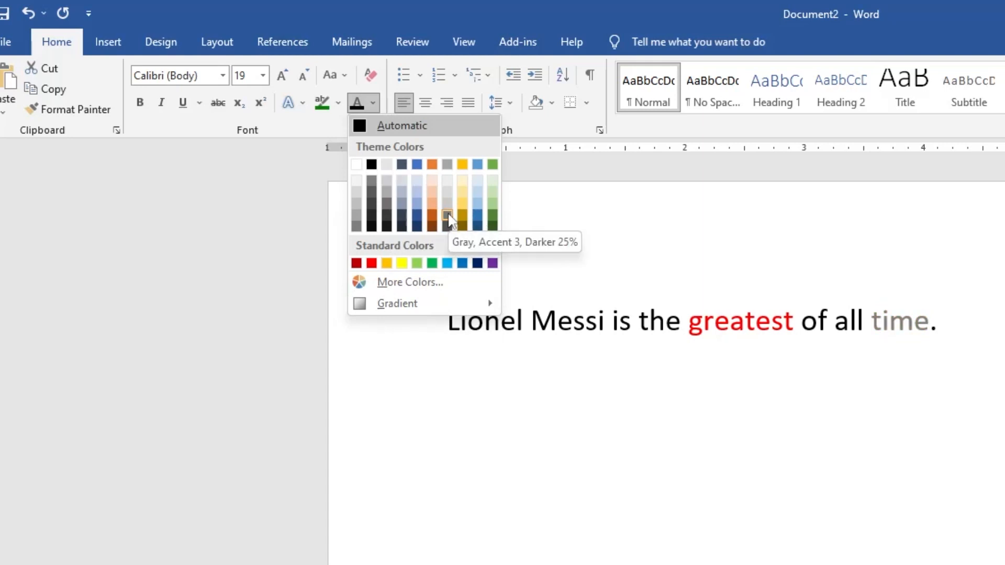
{"action": "left_click", "coordinate": [412, 283]}
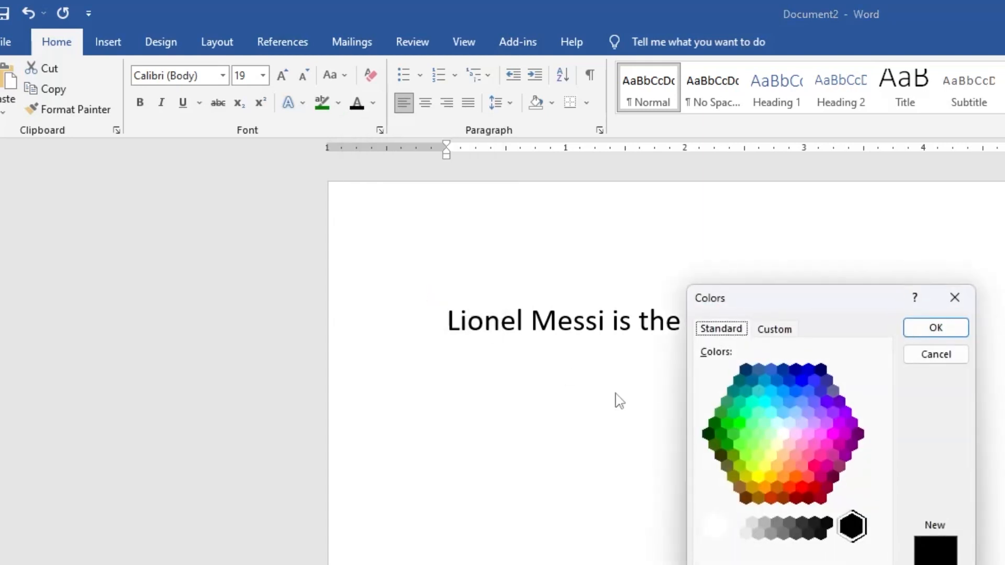
{"action": "left_click", "coordinate": [764, 444]}
{"action": "left_click", "coordinate": [801, 466]}
{"action": "left_click", "coordinate": [793, 379]}
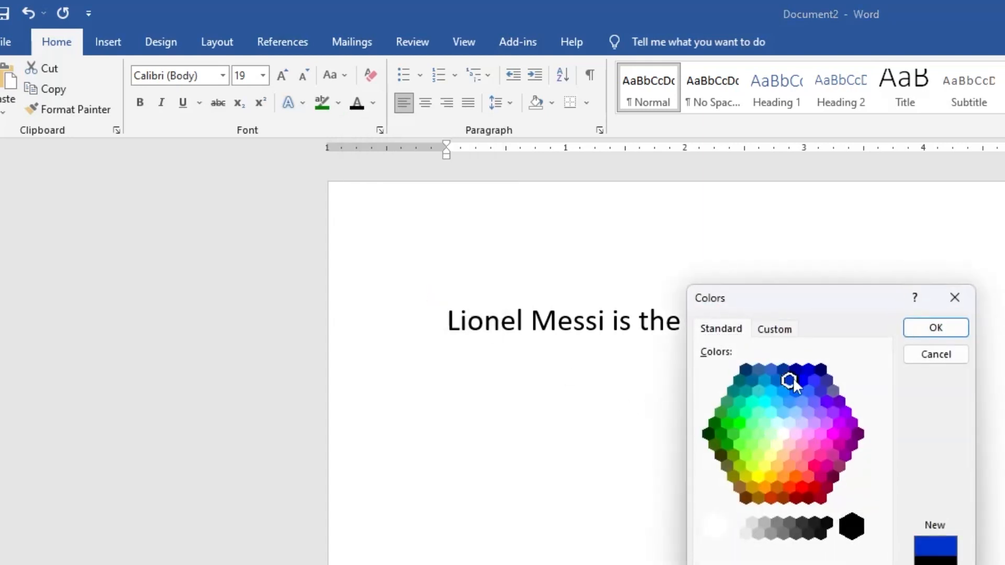
{"action": "left_click", "coordinate": [795, 433]}
{"action": "left_click", "coordinate": [790, 487]}
{"action": "left_click", "coordinate": [827, 525]}
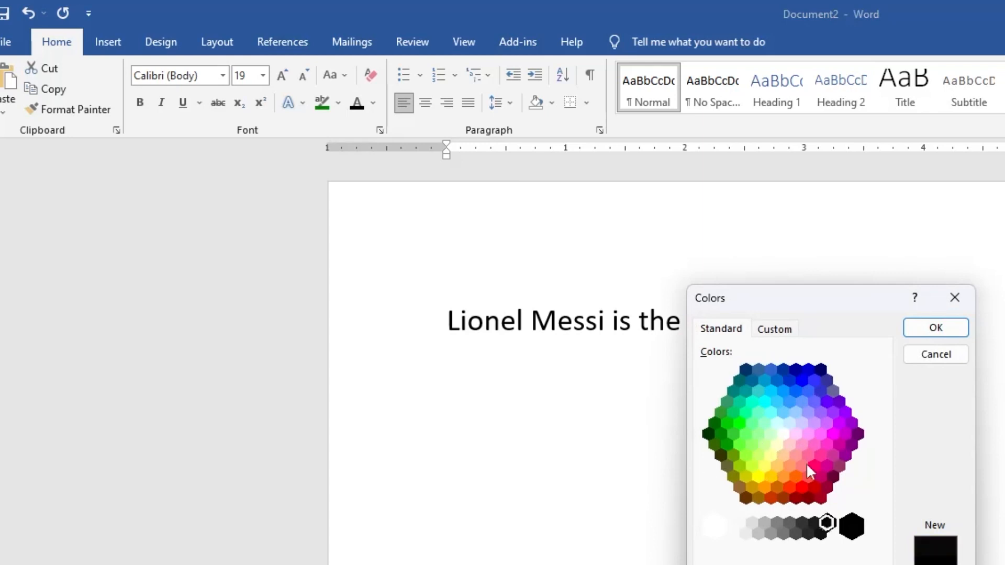
{"action": "left_click", "coordinate": [777, 423]}
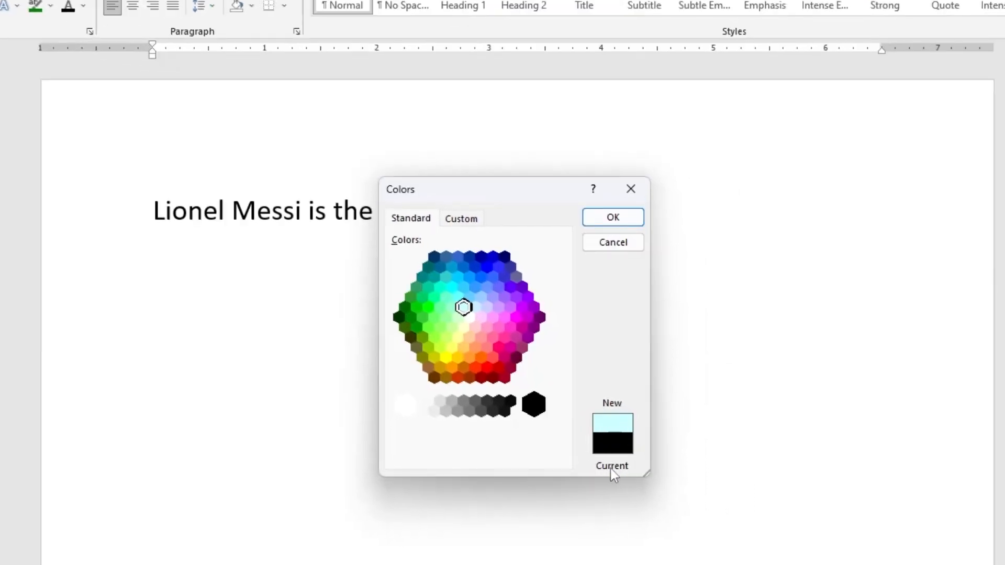
{"action": "left_click_drag", "start_coordinate": [507, 192], "coordinate": [400, 296]}
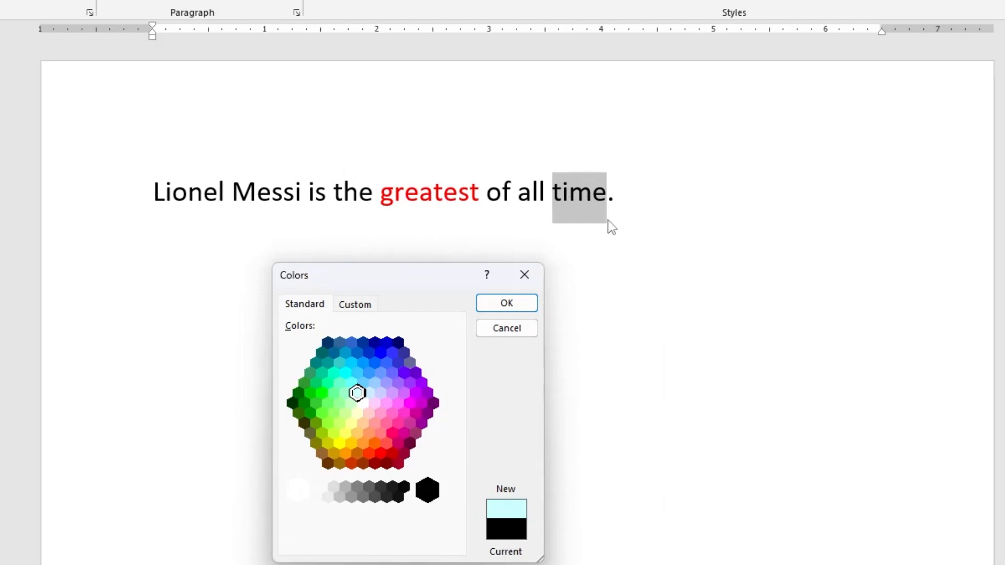
Try other blue swatches and apply the blue #0033CC from the standard palette to the word "time".
{"action": "left_click", "coordinate": [387, 382]}
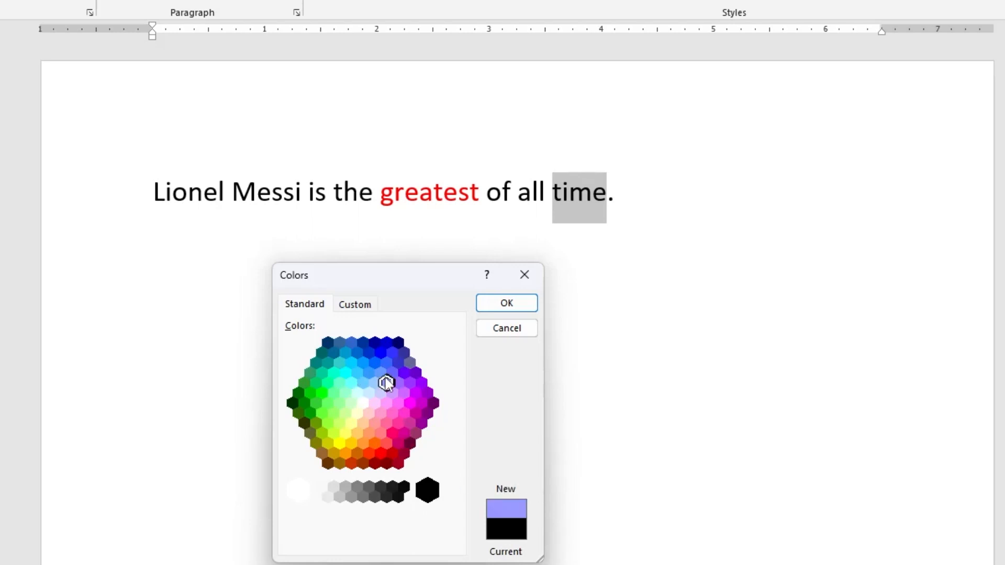
{"action": "left_click", "coordinate": [363, 359]}
{"action": "left_click", "coordinate": [364, 344]}
{"action": "left_click", "coordinate": [380, 353]}
{"action": "left_click", "coordinate": [369, 353]}
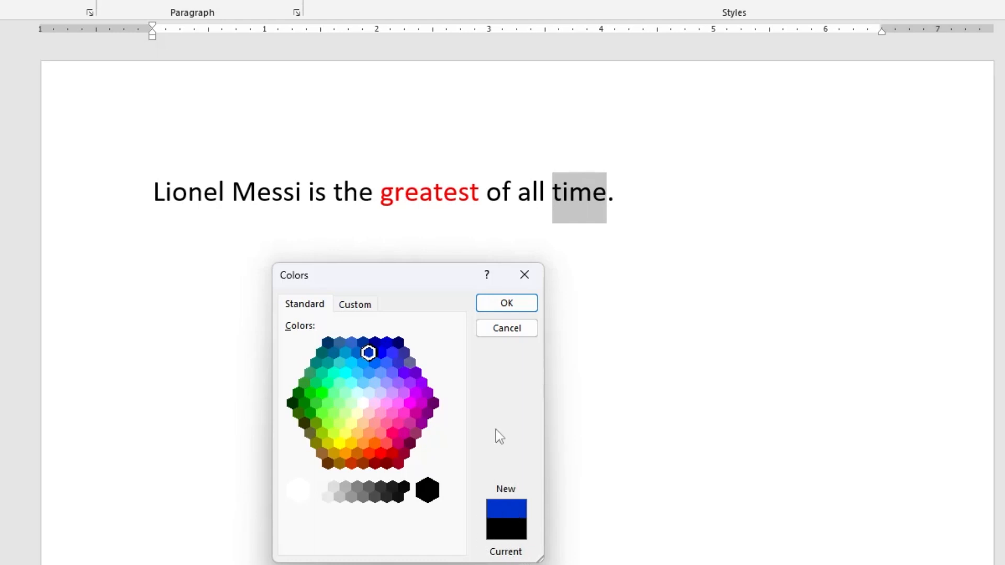
{"action": "left_click", "coordinate": [507, 304]}
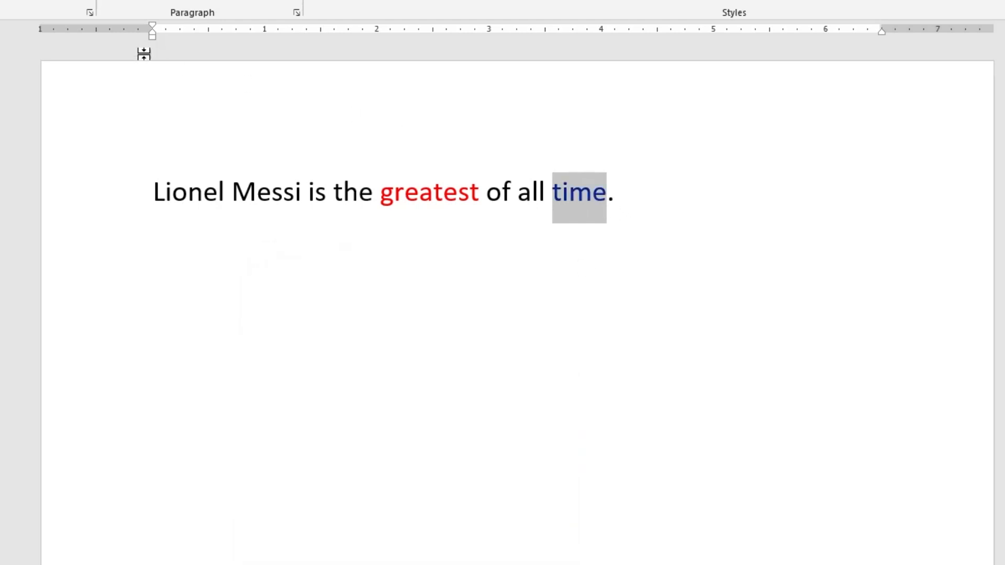
Open the custom font colors for the word "time" and pick the purple #581CB0, using the RGB color model.
{"action": "left_click", "coordinate": [73, 0]}
{"action": "left_click", "coordinate": [110, 186]}
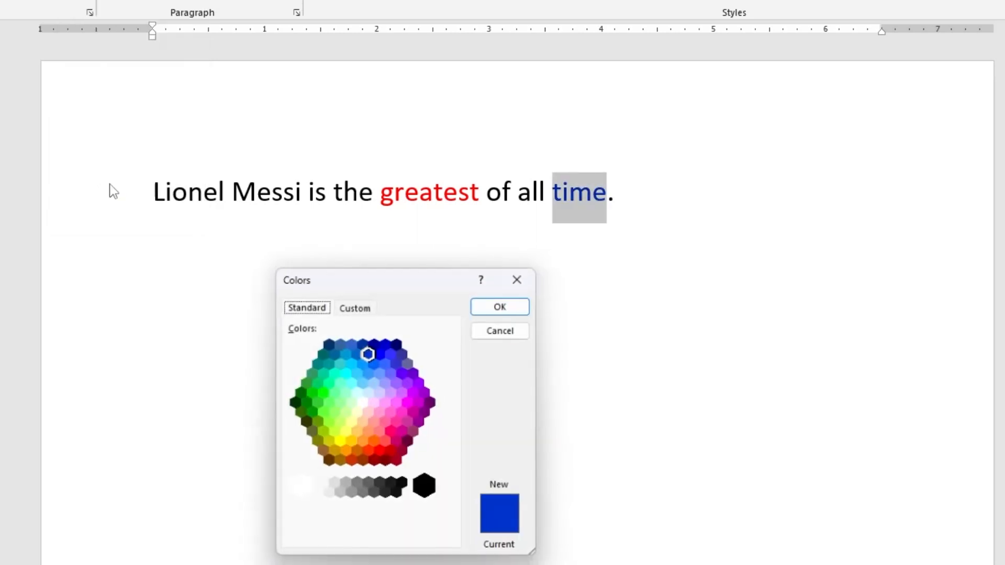
{"action": "left_click", "coordinate": [355, 308]}
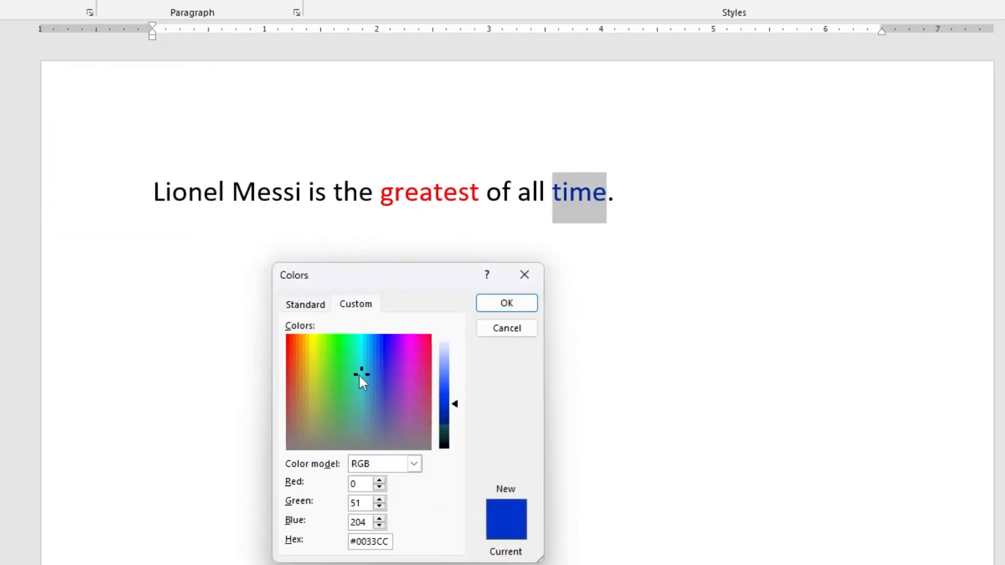
{"action": "left_click_drag", "start_coordinate": [360, 377], "coordinate": [393, 366]}
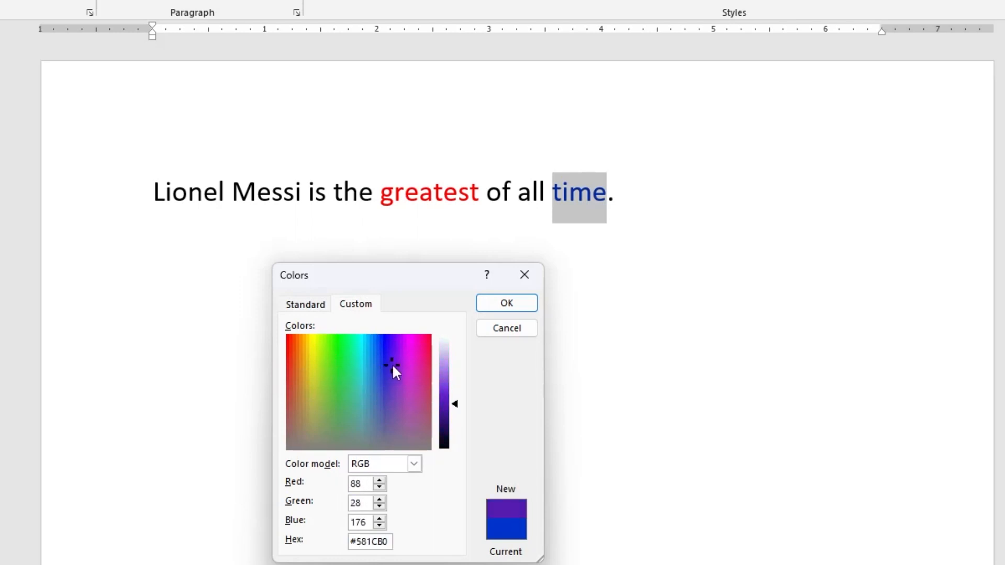
{"action": "left_click", "coordinate": [388, 463]}
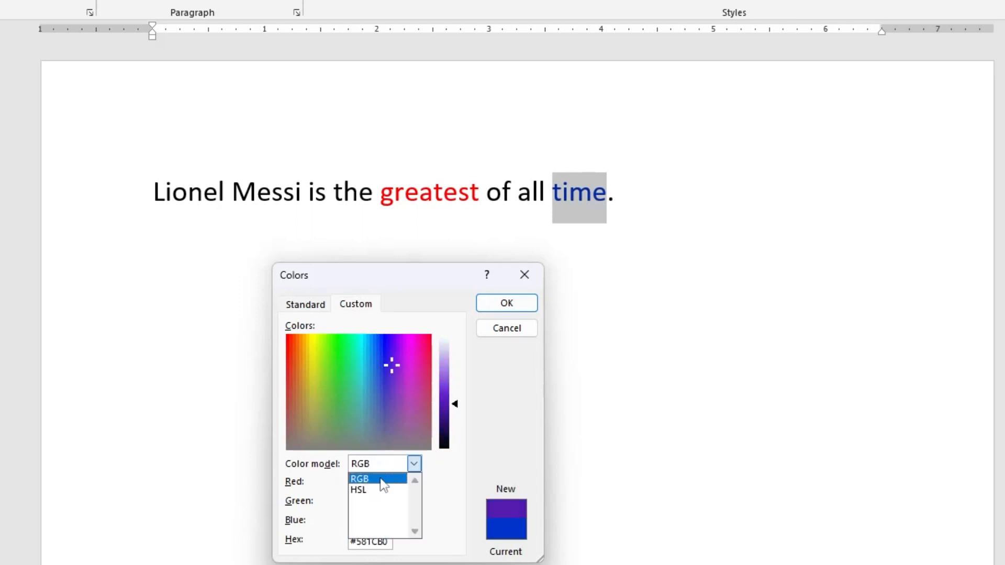
{"action": "left_click", "coordinate": [372, 478]}
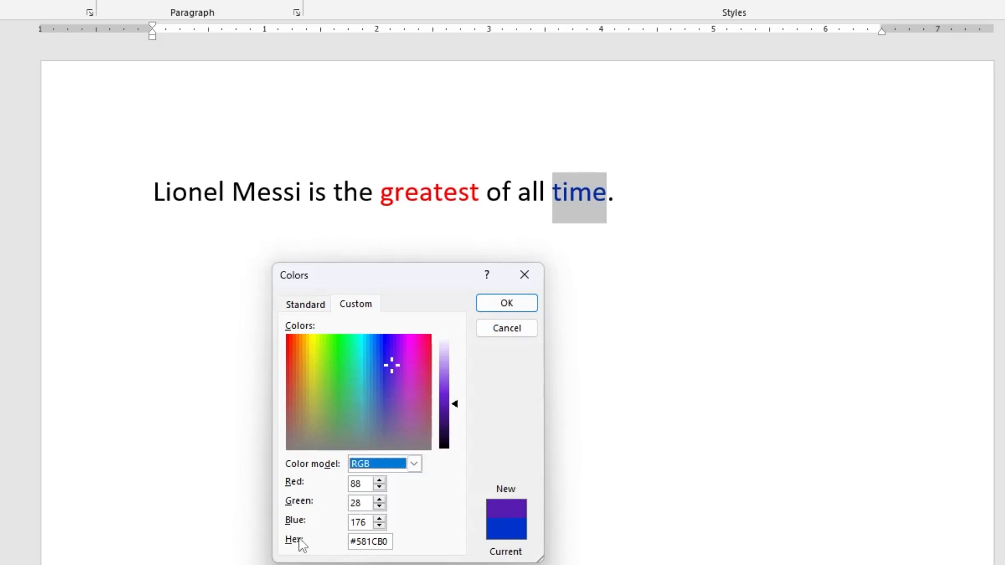
{"action": "double_click", "coordinate": [374, 536]}
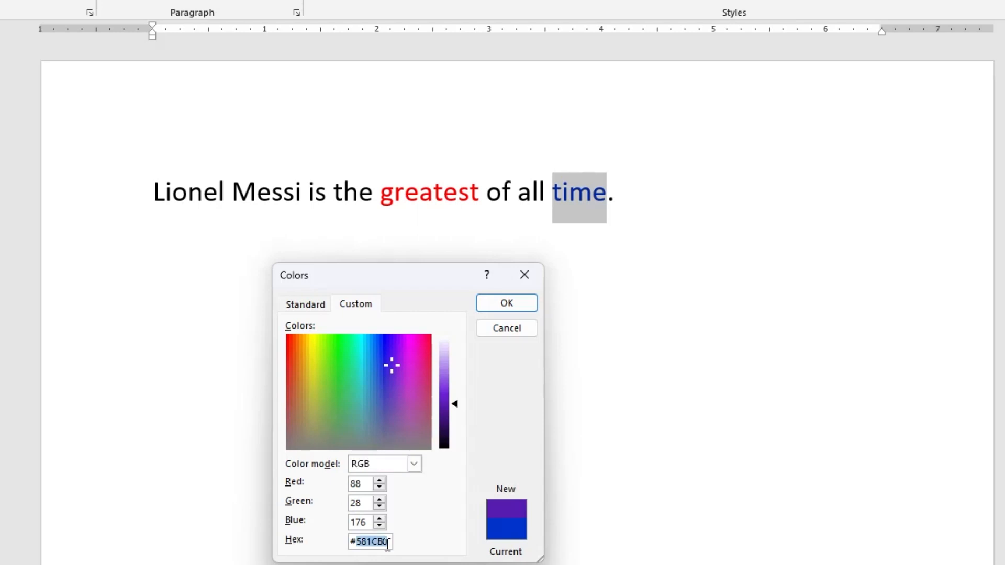
{"action": "left_click", "coordinate": [387, 544]}
{"action": "left_click_drag", "start_coordinate": [387, 539], "coordinate": [330, 524]}
{"action": "left_click", "coordinate": [378, 541]}
{"action": "left_click_drag", "start_coordinate": [389, 541], "coordinate": [362, 539]}
Apply a custom font color with Red 78, Green 90 and Blue 45 to the word "time" and deselect it.
{"action": "left_click", "coordinate": [361, 484]}
{"action": "left_click_drag", "start_coordinate": [361, 485], "coordinate": [289, 473]}
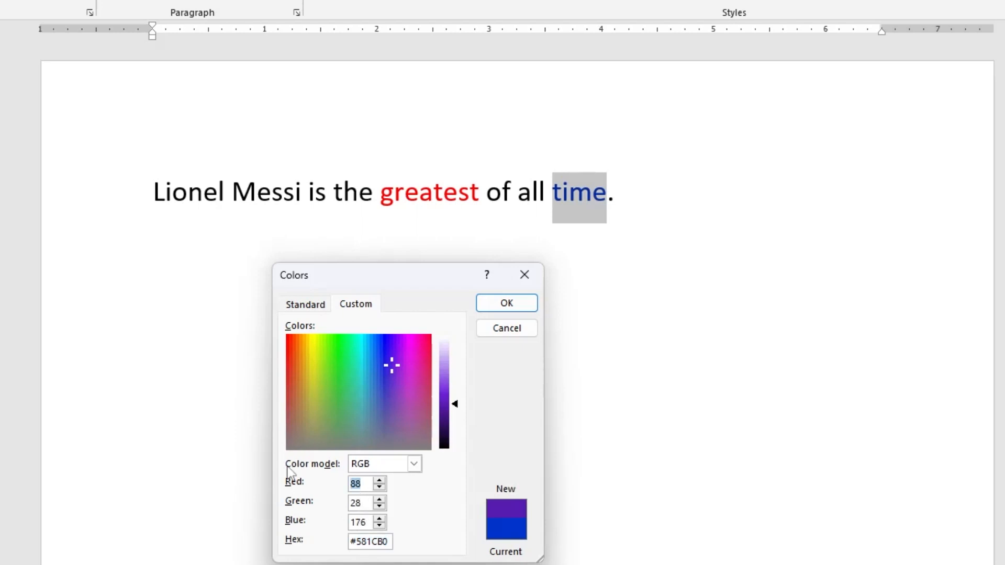
{"action": "type", "text": "78"}
{"action": "key", "text": "Tab"}
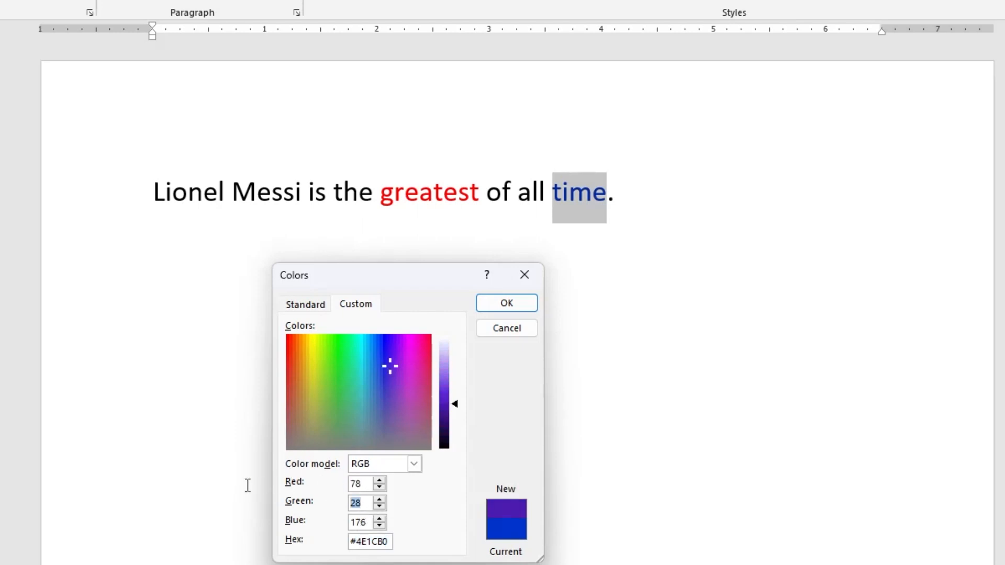
{"action": "type", "text": "90"}
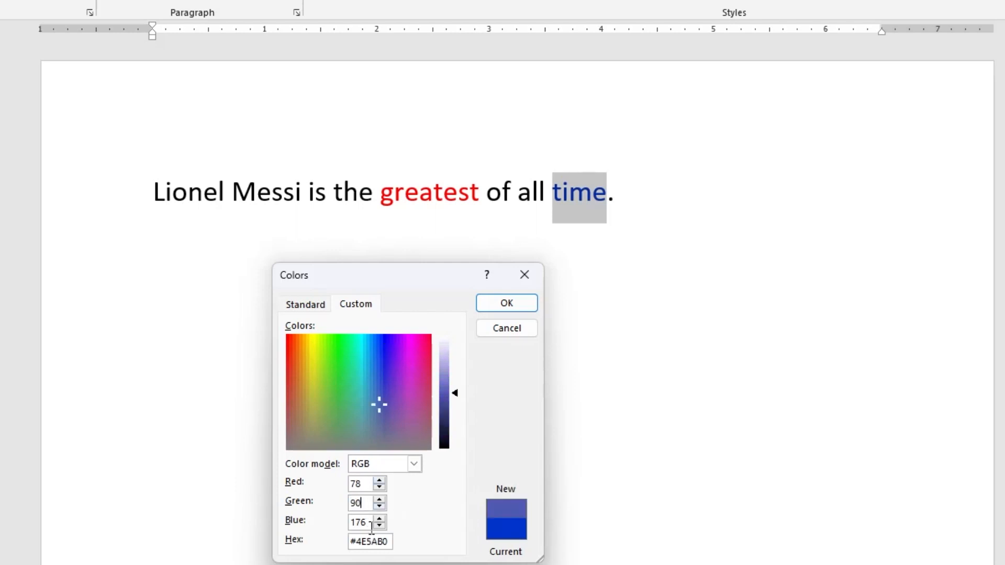
{"action": "left_click_drag", "start_coordinate": [371, 524], "coordinate": [274, 513]}
{"action": "type", "text": "45"}
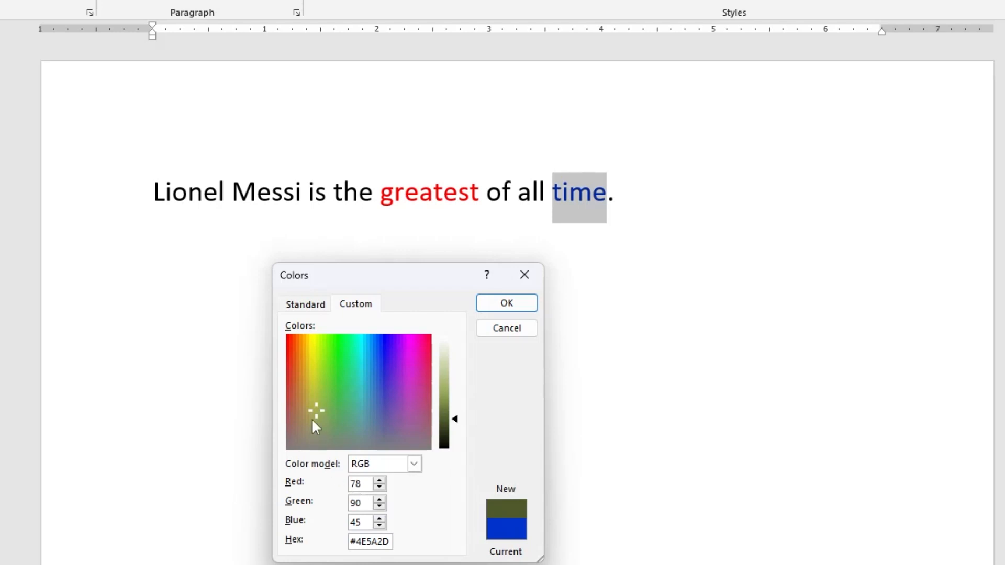
{"action": "left_click", "coordinate": [507, 304]}
{"action": "left_click", "coordinate": [652, 206]}
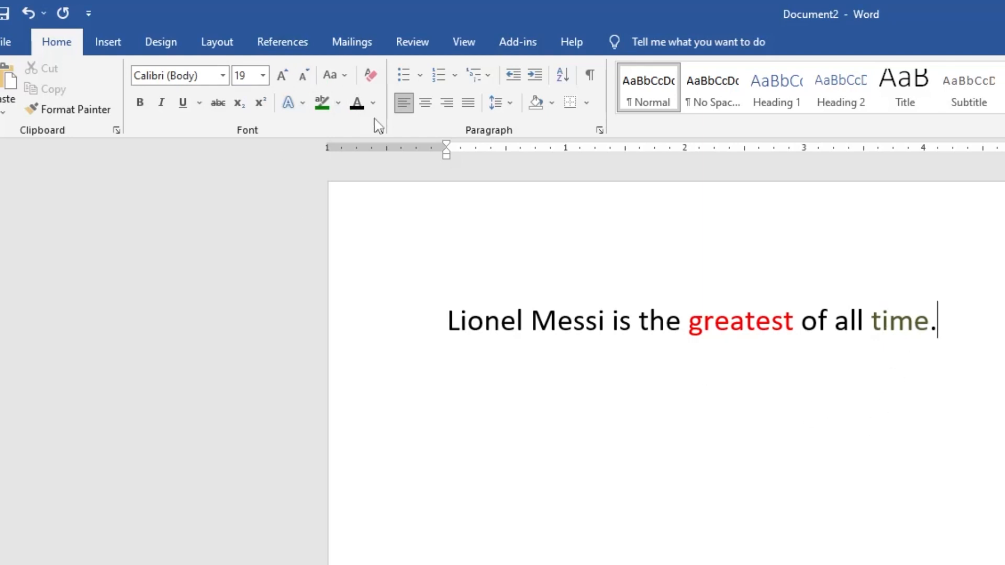
Examine the font color choices and gradient variations, and compare them with the font color options in the older Word version.
{"action": "left_click", "coordinate": [373, 103]}
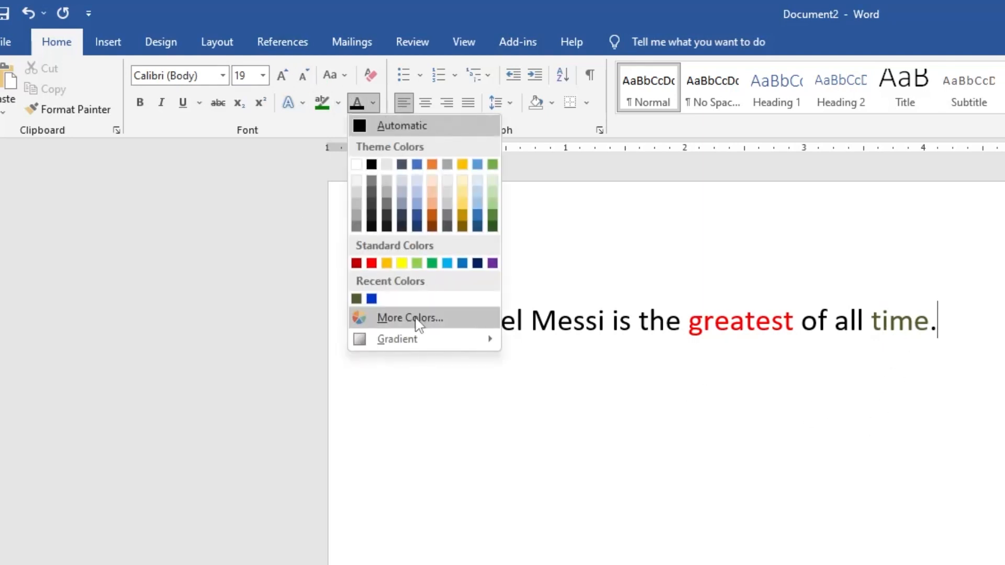
{"action": "mouse_move", "coordinate": [413, 343]}
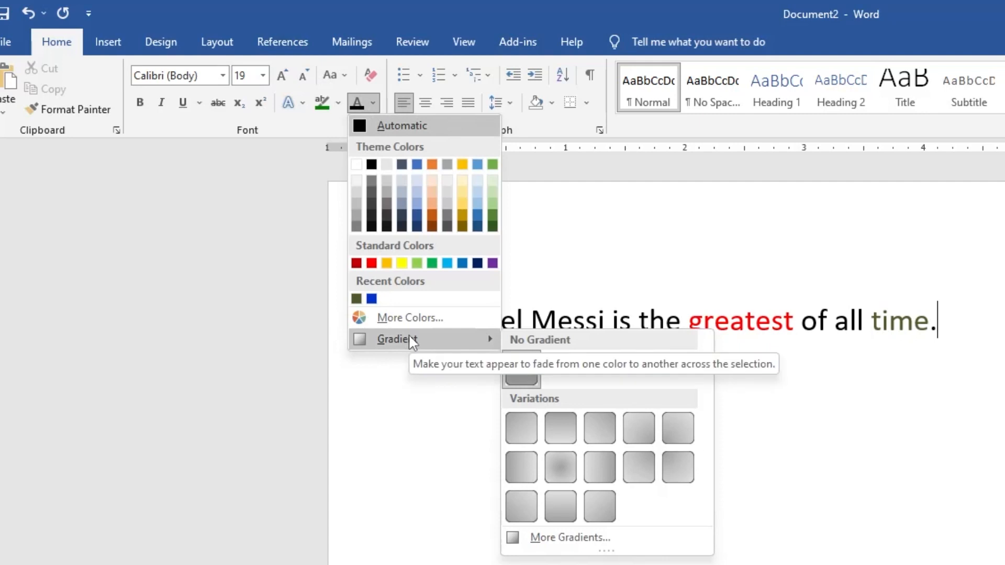
{"action": "key", "text": "Escape"}
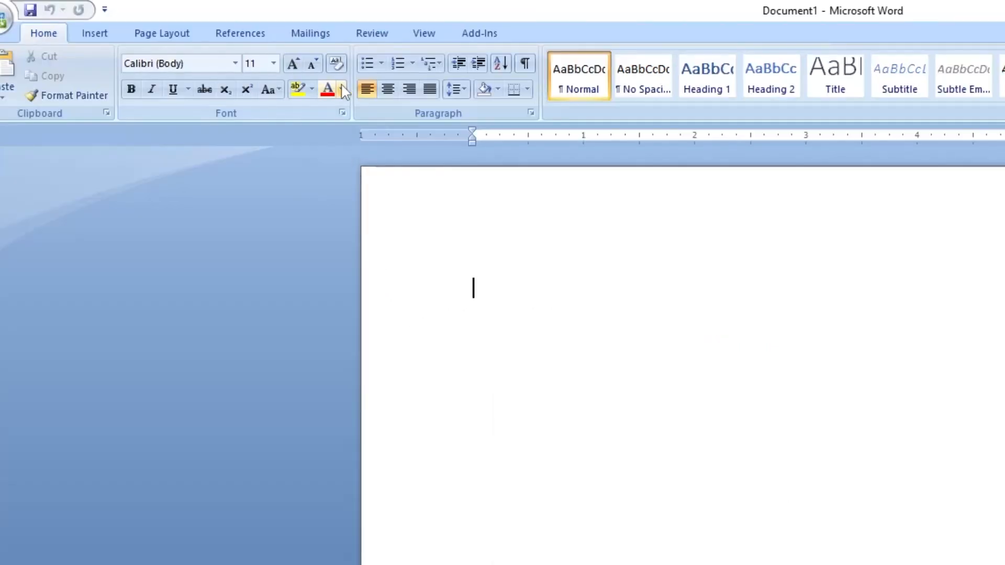
{"action": "left_click", "coordinate": [342, 89]}
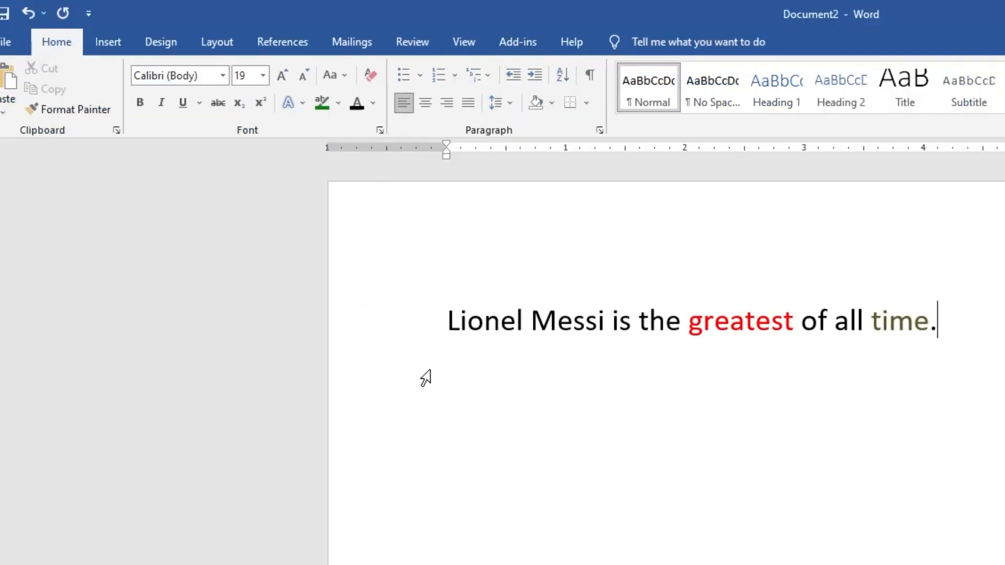
{"action": "left_click", "coordinate": [375, 100]}
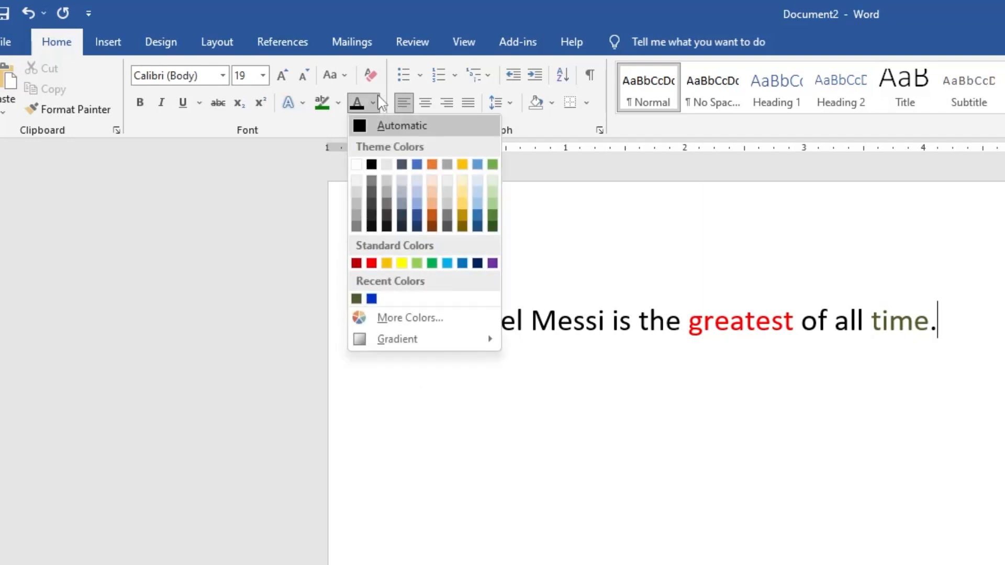
{"action": "left_click", "coordinate": [673, 403]}
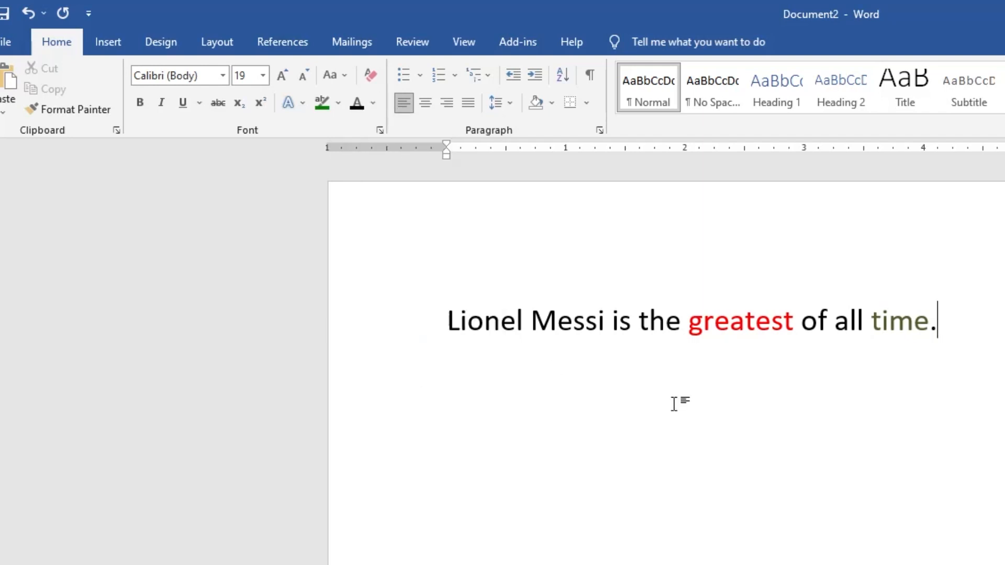
Reset the font color of the whole sentence to Automatic.
{"action": "left_click", "coordinate": [366, 317]}
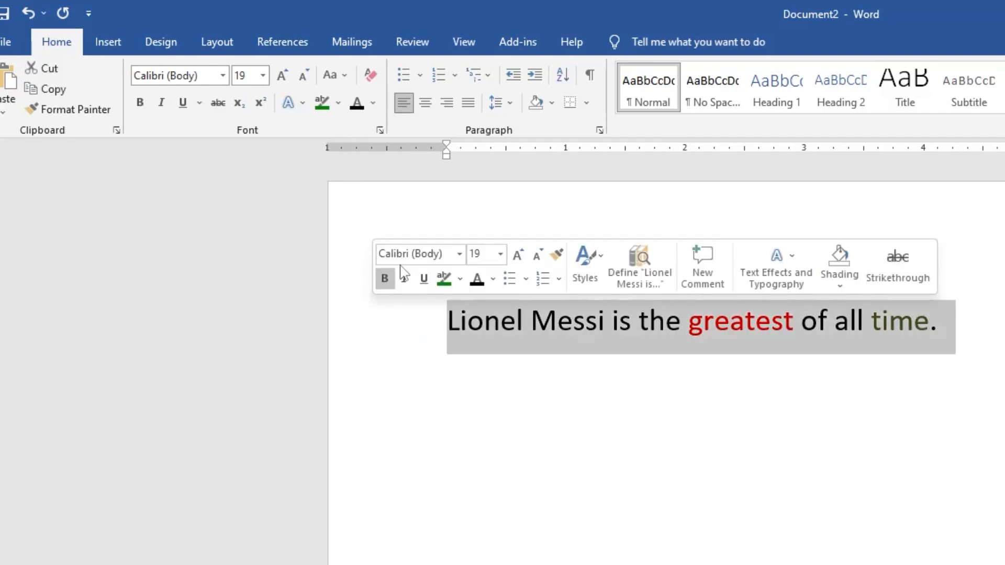
{"action": "left_click", "coordinate": [373, 103]}
{"action": "left_click", "coordinate": [375, 125]}
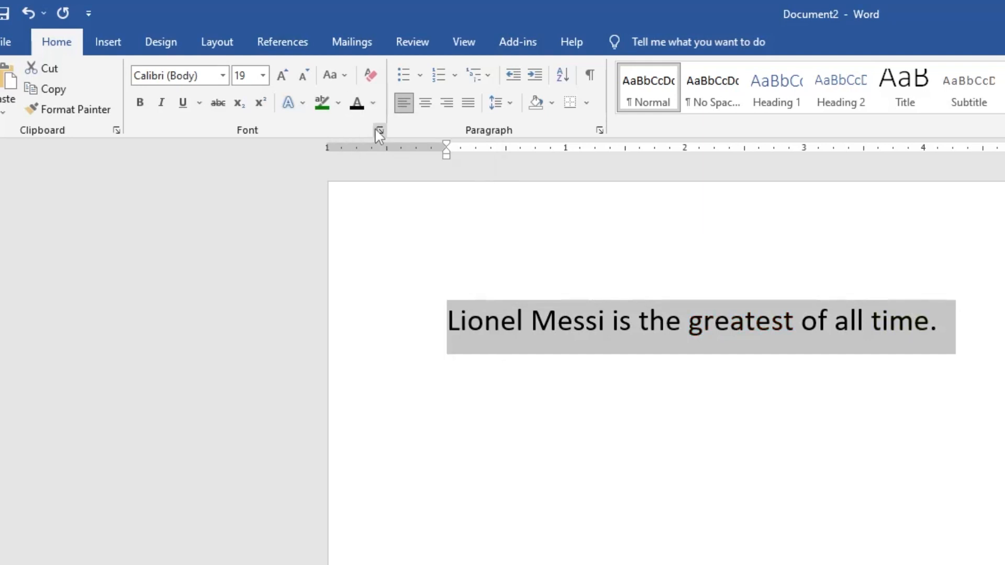
{"action": "left_click", "coordinate": [853, 515]}
{"action": "left_click", "coordinate": [389, 341]}
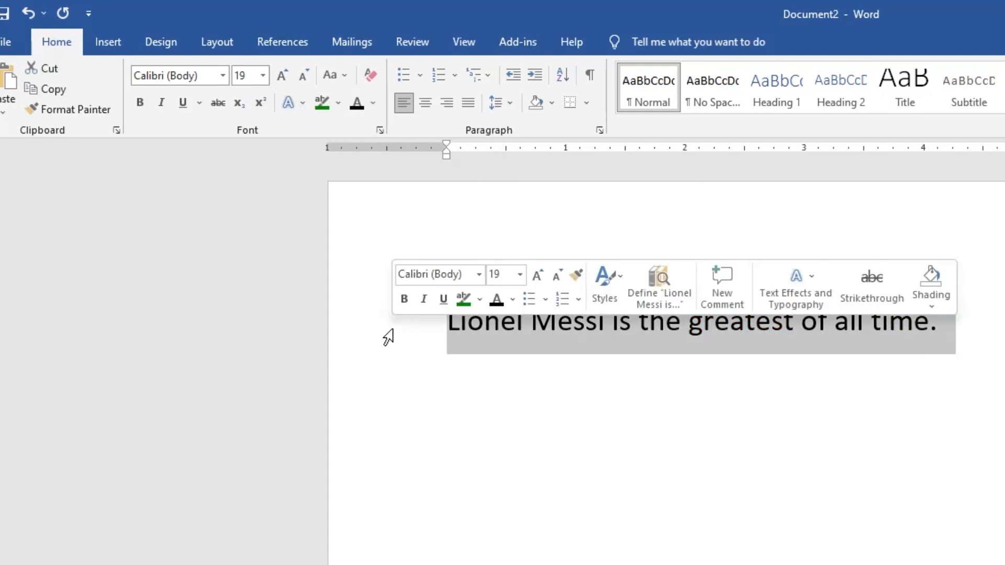
{"action": "left_click", "coordinate": [650, 325]}
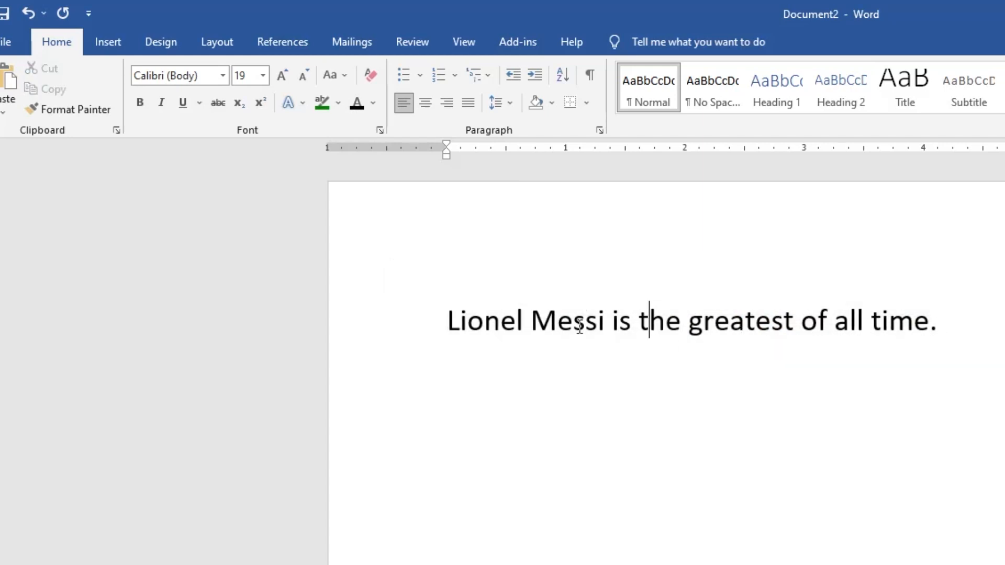
{"action": "left_click_drag", "start_coordinate": [448, 320], "coordinate": [730, 322]}
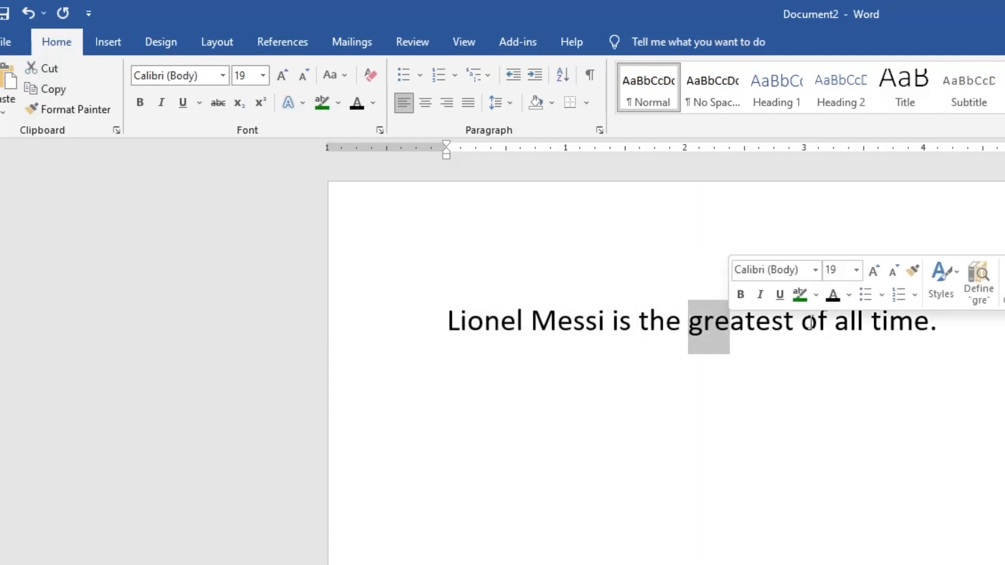
{"action": "left_click_drag", "start_coordinate": [809, 322], "coordinate": [954, 324]}
{"action": "left_click", "coordinate": [786, 366]}
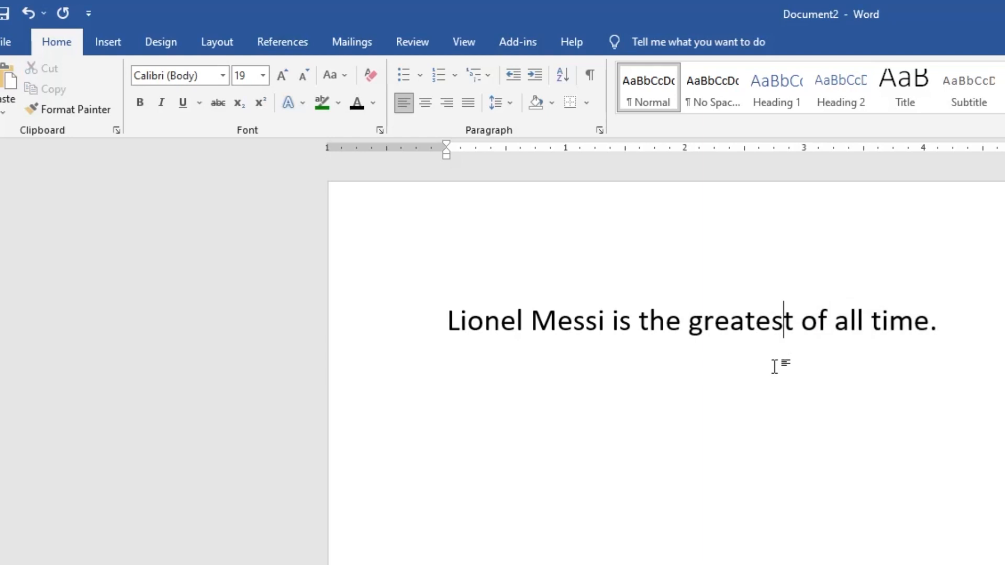
{"action": "left_click_drag", "start_coordinate": [443, 325], "coordinate": [628, 324]}
{"action": "left_click_drag", "start_coordinate": [743, 331], "coordinate": [973, 330]}
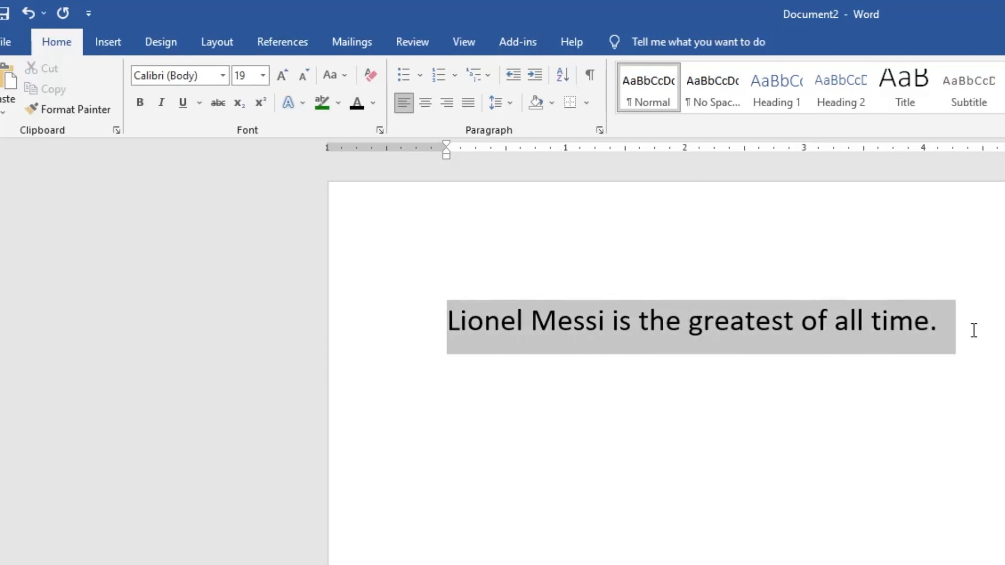
{"action": "left_click", "coordinate": [753, 356]}
Color the whole sentence standard red and apply a light gradient variation that starts pale and deepens toward its end.
{"action": "left_click_drag", "start_coordinate": [447, 322], "coordinate": [940, 325]}
{"action": "left_click", "coordinate": [375, 104]}
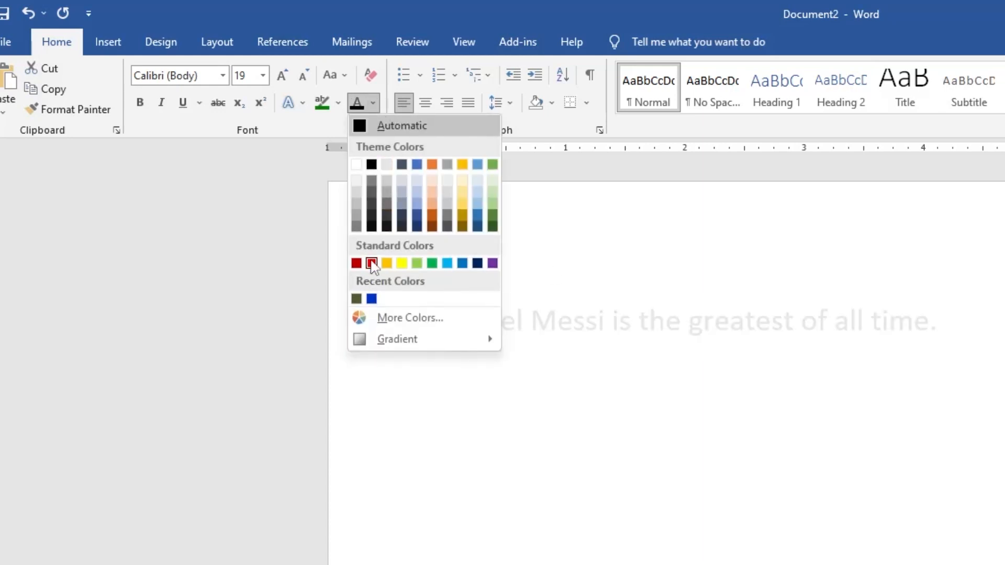
{"action": "left_click", "coordinate": [372, 263]}
{"action": "left_click", "coordinate": [373, 104]}
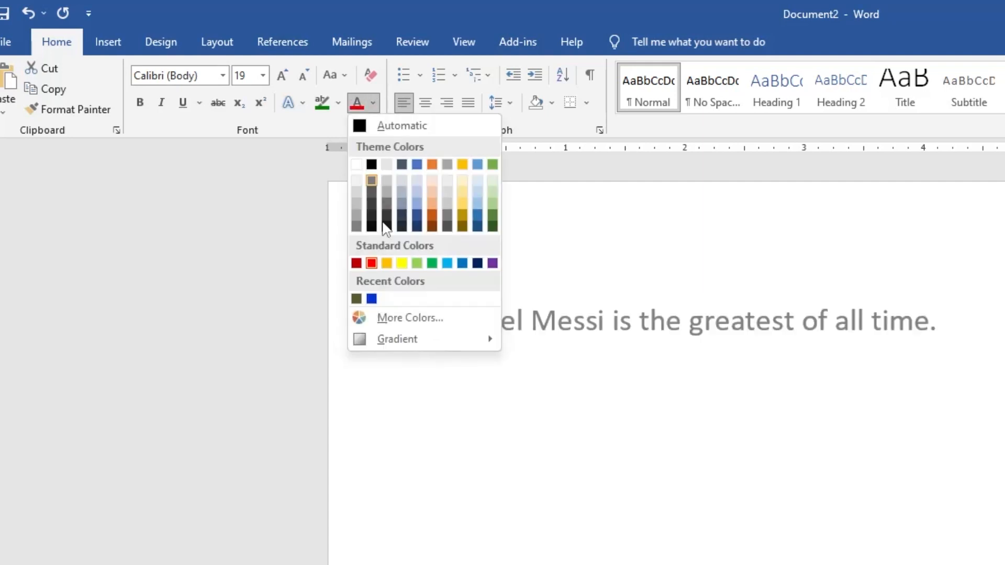
{"action": "mouse_move", "coordinate": [410, 339]}
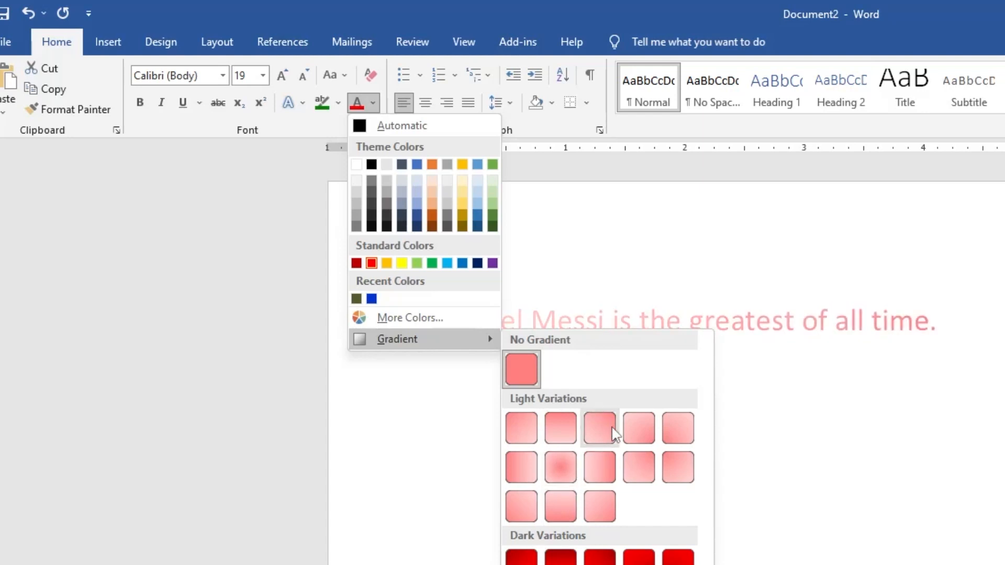
{"action": "left_click", "coordinate": [597, 467]}
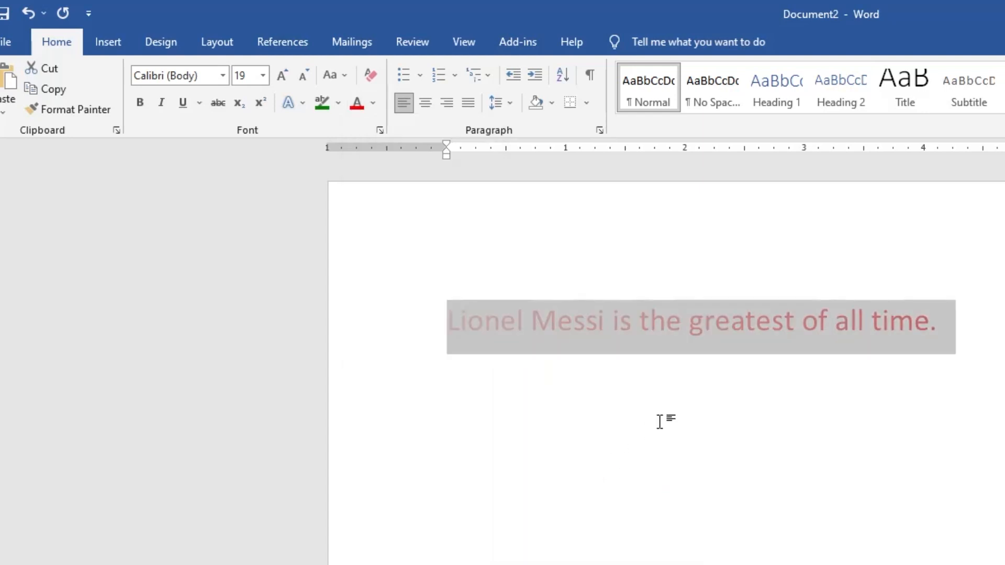
{"action": "left_click", "coordinate": [660, 421]}
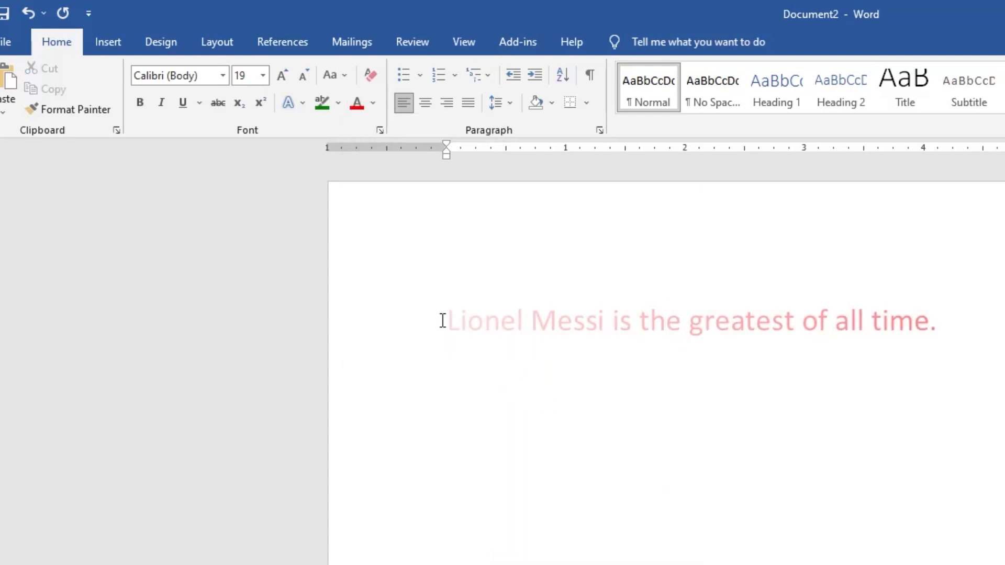
Increase the font size of the whole sentence to 27.
{"action": "left_click_drag", "start_coordinate": [442, 321], "coordinate": [638, 323]}
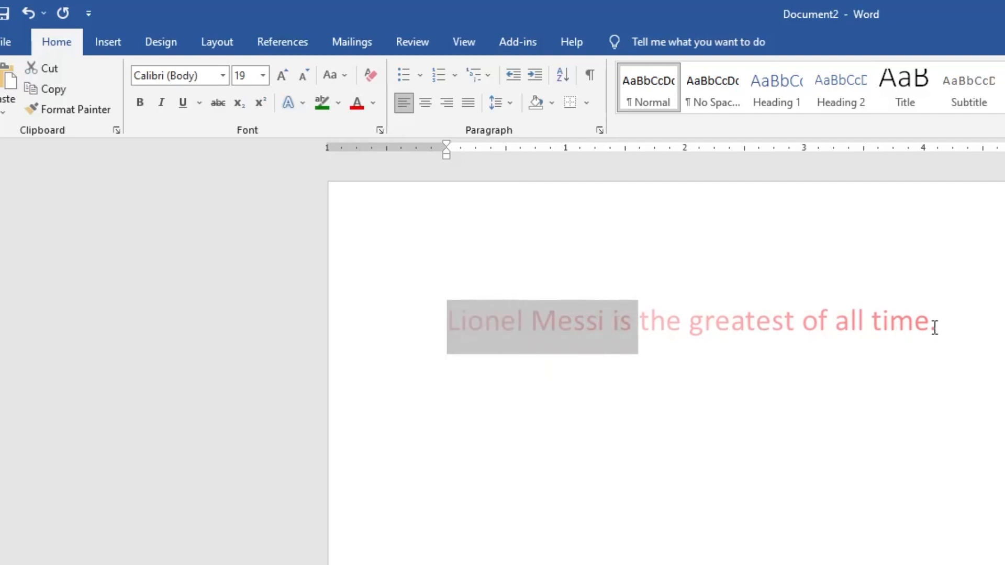
{"action": "left_click_drag", "start_coordinate": [934, 325], "coordinate": [406, 268]}
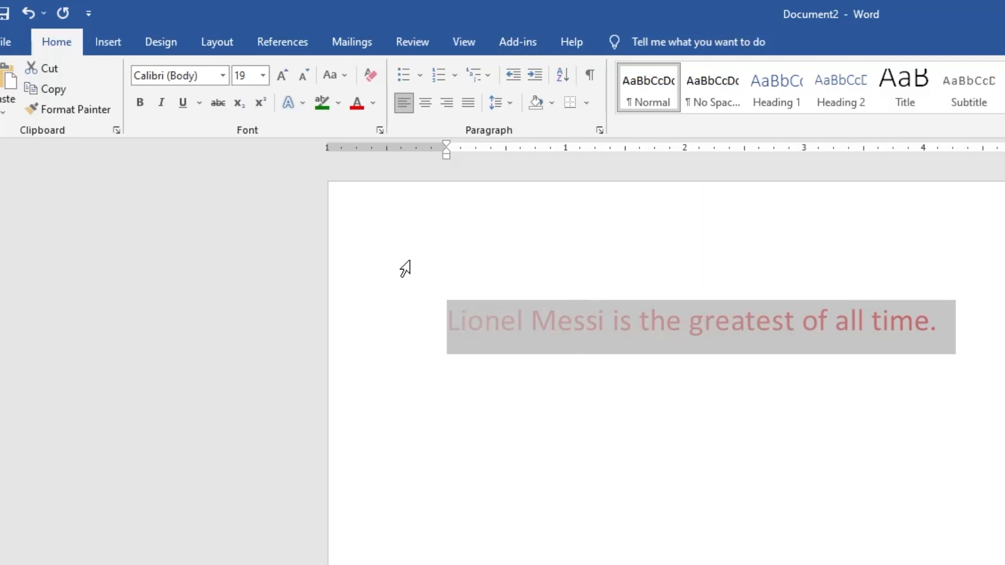
{"action": "key", "text": "ctrl+bracketright"}
{"action": "key", "text": "ctrl+bracketright"}
{"action": "key", "text": "ctrl+bracketright"}
{"action": "key", "text": "ctrl+bracketright"}
{"action": "key", "text": "ctrl+bracketright"}
{"action": "key", "text": "ctrl+bracketright"}
{"action": "key", "text": "ctrl+bracketright"}
{"action": "key", "text": "ctrl+bracketright"}
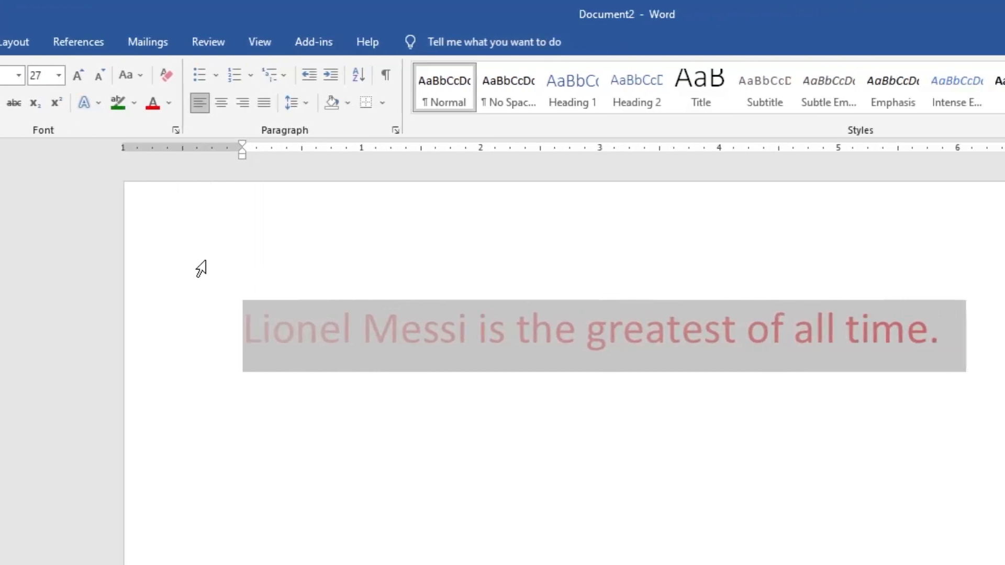
Apply the From Center gradient variation to the whole sentence.
{"action": "left_click", "coordinate": [293, 351]}
{"action": "left_click", "coordinate": [238, 345]}
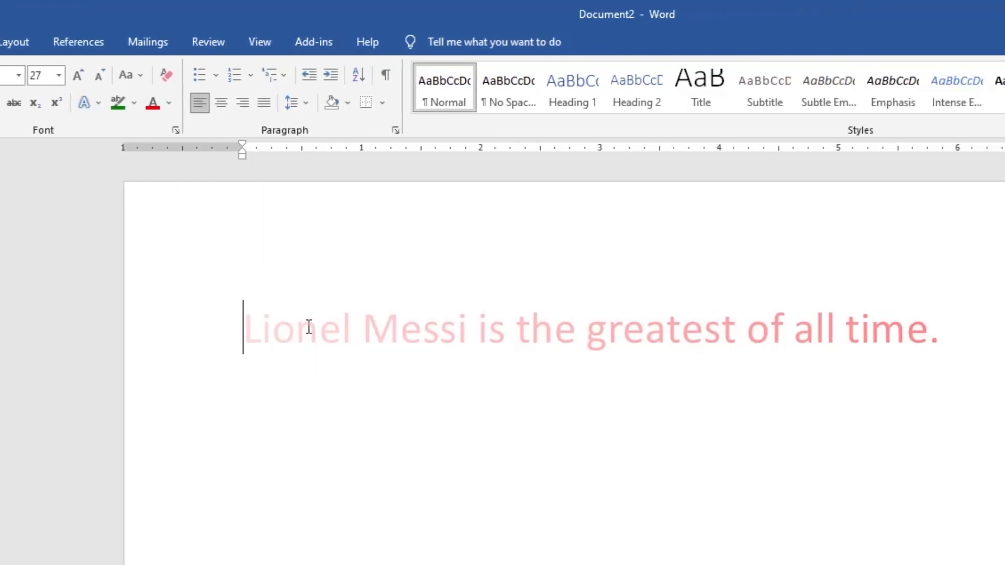
{"action": "left_click_drag", "start_coordinate": [309, 327], "coordinate": [592, 333]}
{"action": "left_click", "coordinate": [570, 445]}
{"action": "left_click", "coordinate": [170, 335]}
{"action": "left_click", "coordinate": [168, 102]}
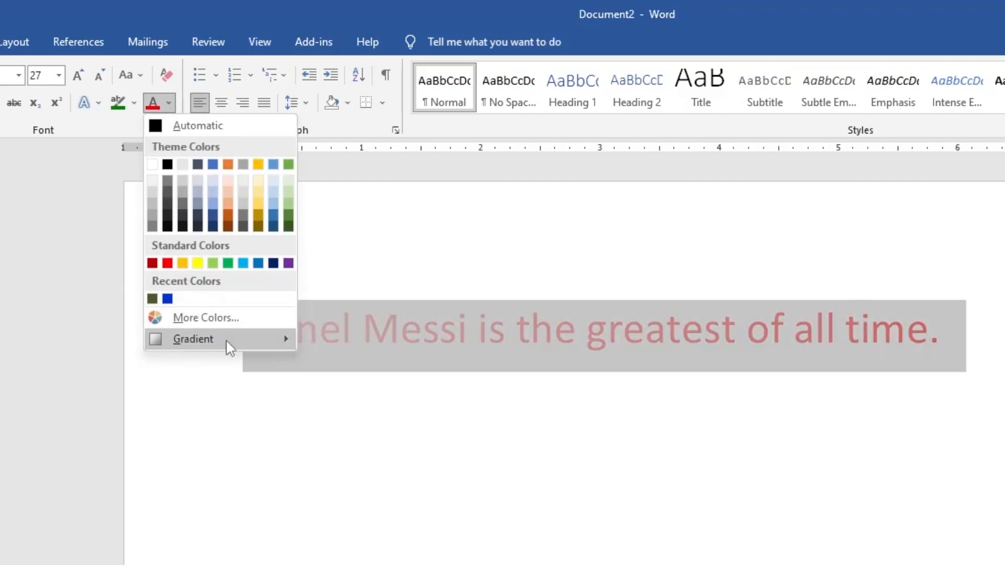
{"action": "mouse_move", "coordinate": [228, 345]}
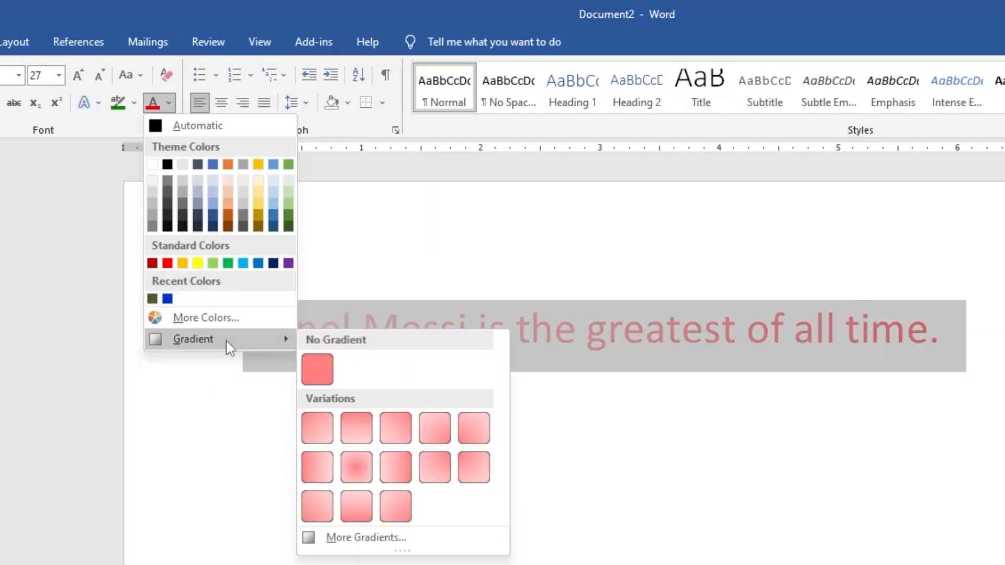
{"action": "left_click", "coordinate": [355, 473]}
{"action": "left_click", "coordinate": [356, 474]}
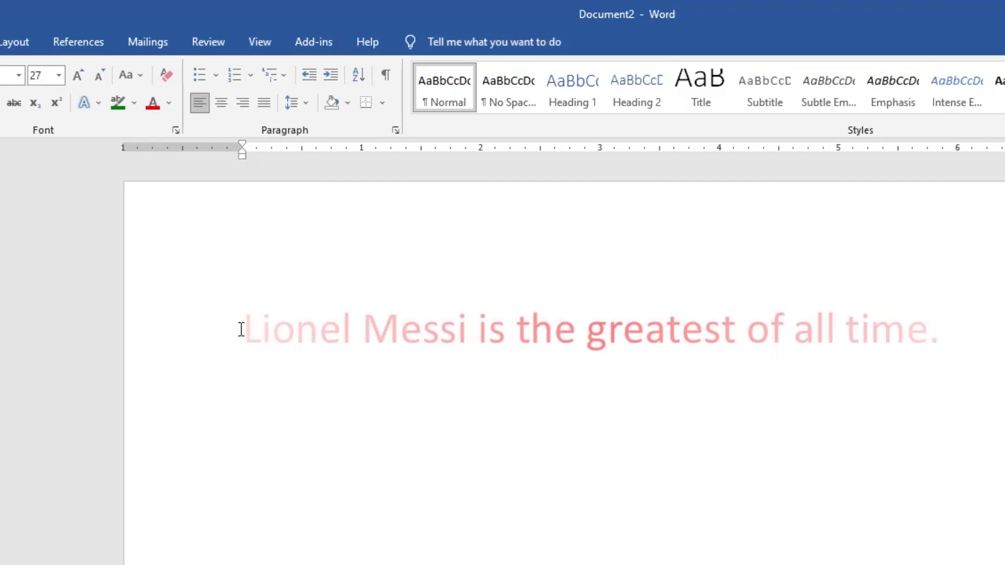
Make the whole sentence bold and deselect it.
{"action": "left_click_drag", "start_coordinate": [240, 330], "coordinate": [743, 337]}
{"action": "left_click_drag", "start_coordinate": [940, 340], "coordinate": [854, 318]}
{"action": "left_click", "coordinate": [74, 283]}
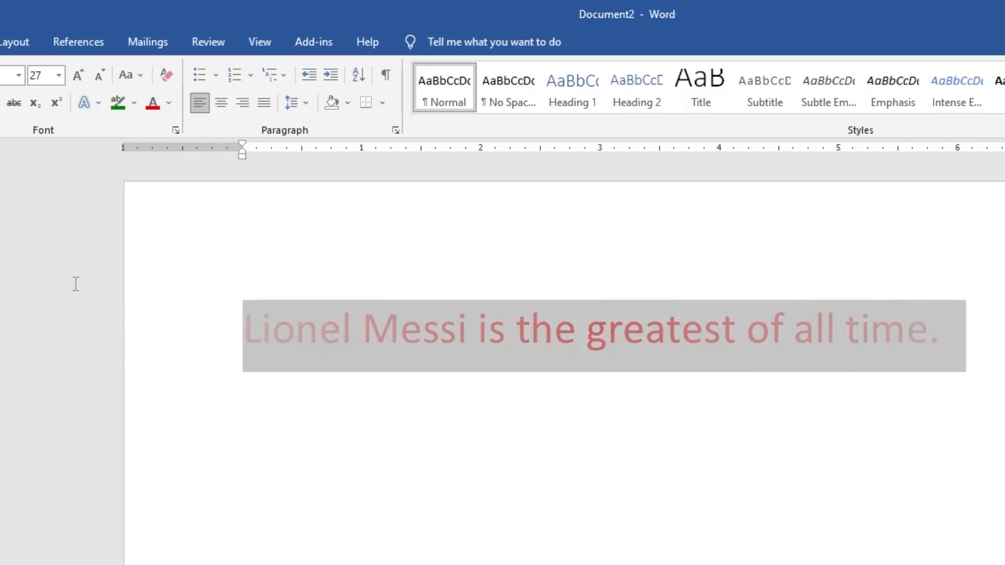
{"action": "key", "text": "ctrl+b"}
{"action": "left_click", "coordinate": [542, 517]}
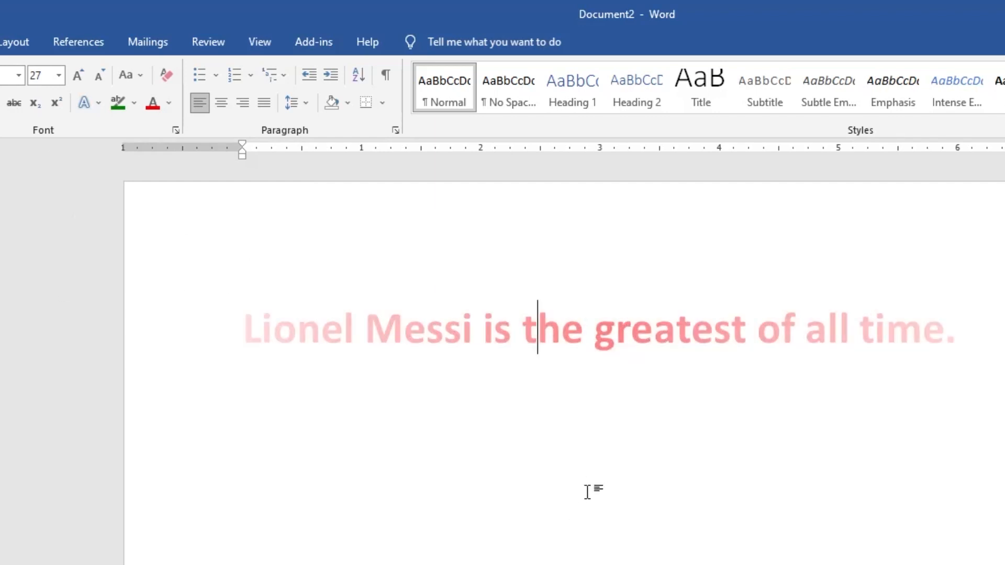
Apply a corner gradient variation to the whole sentence so it deepens from a pale first word to a stronger red last word.
{"action": "left_click_drag", "start_coordinate": [236, 353], "coordinate": [417, 359]}
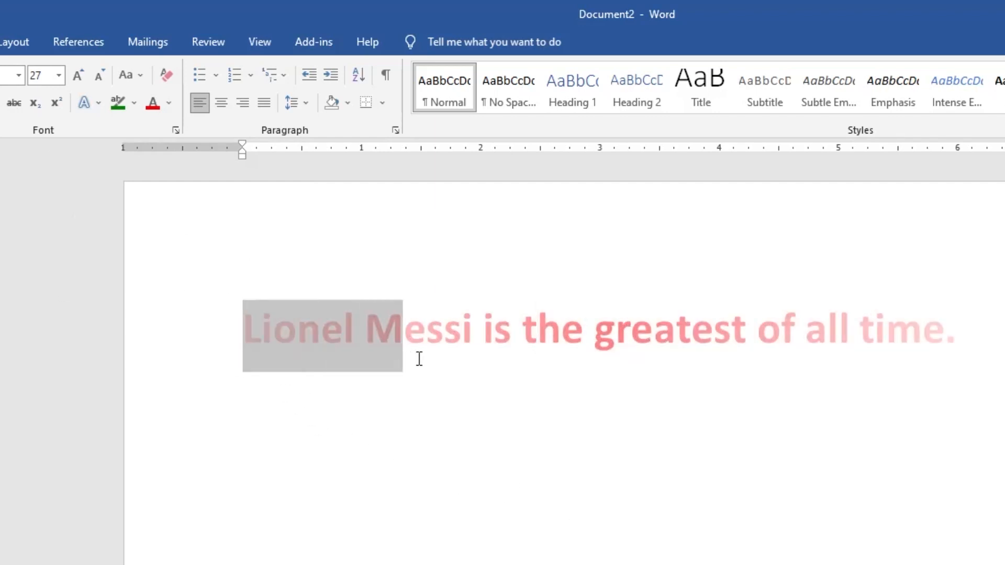
{"action": "left_click", "coordinate": [517, 338]}
{"action": "left_click_drag", "start_coordinate": [517, 338], "coordinate": [713, 353]}
{"action": "left_click", "coordinate": [859, 335]}
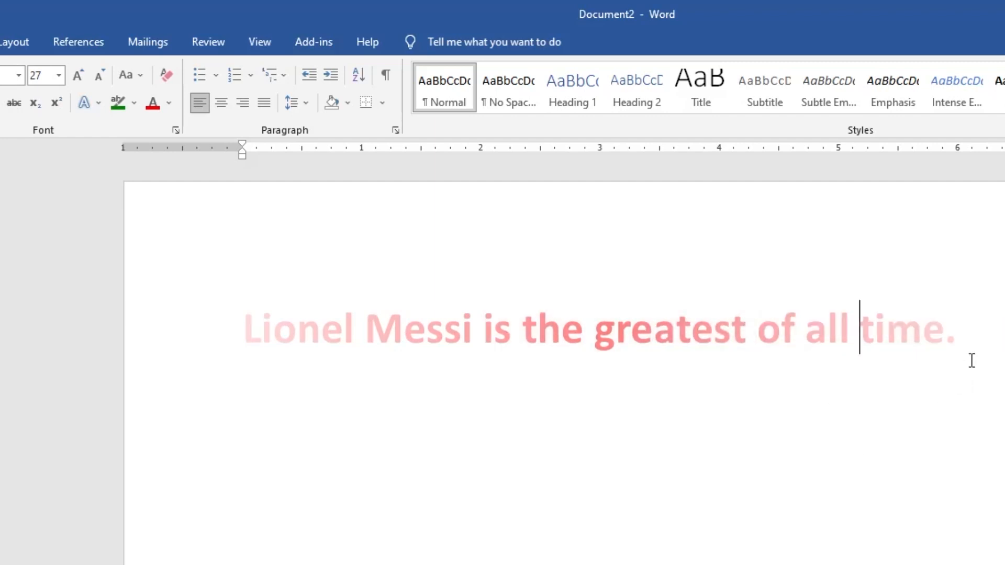
{"action": "left_click_drag", "start_coordinate": [972, 359], "coordinate": [807, 289]}
{"action": "left_click", "coordinate": [585, 335]}
{"action": "left_click", "coordinate": [165, 345]}
{"action": "left_click", "coordinate": [168, 102]}
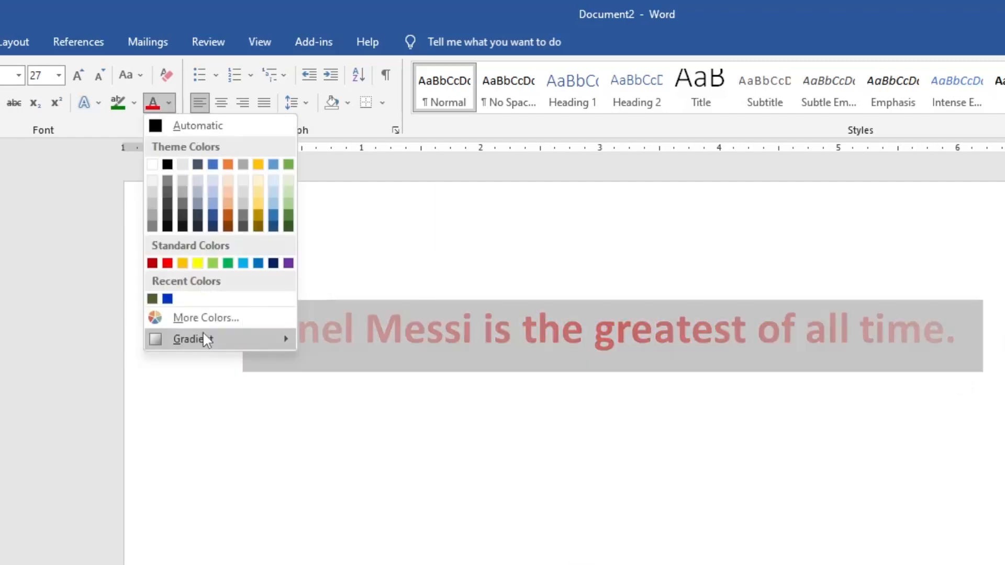
{"action": "mouse_move", "coordinate": [204, 338]}
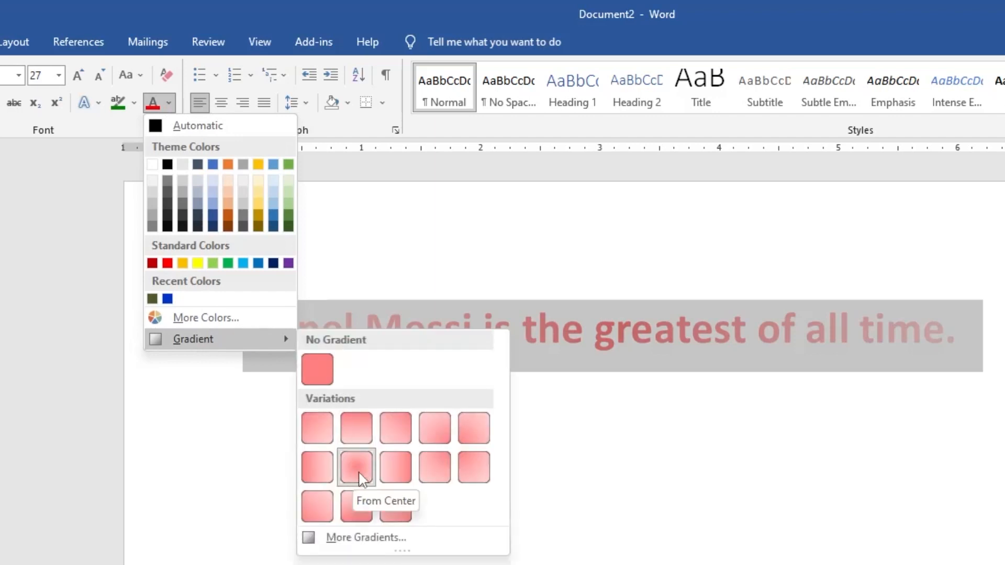
{"action": "left_click", "coordinate": [442, 468]}
{"action": "left_click", "coordinate": [256, 365]}
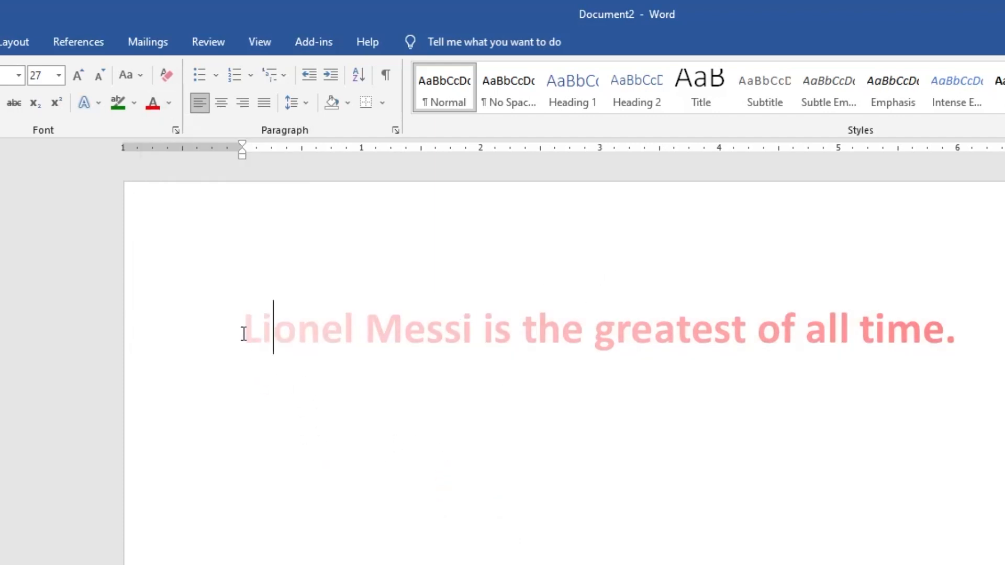
{"action": "left_click_drag", "start_coordinate": [242, 331], "coordinate": [402, 335]}
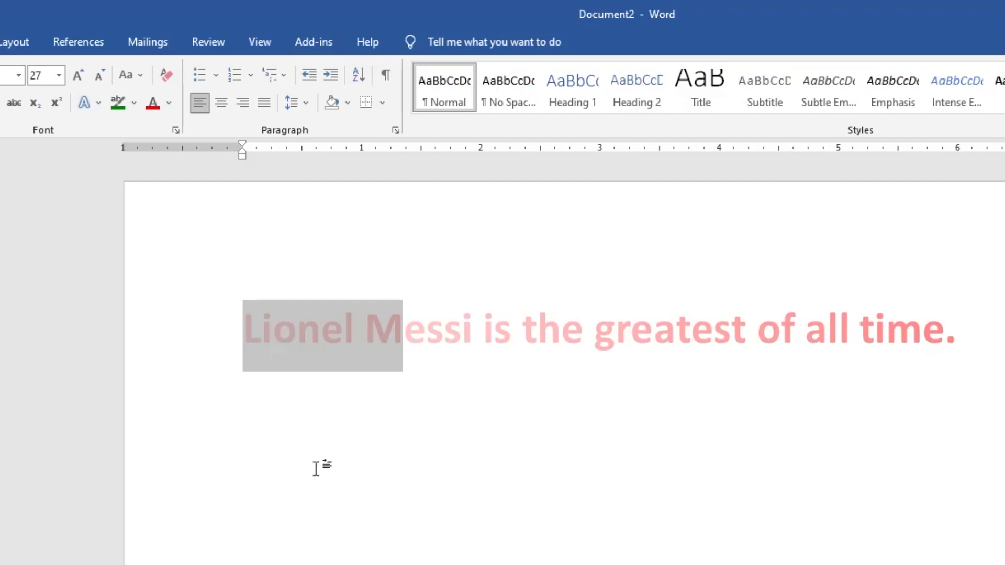
Open the detailed gradient settings for the whole sentence and compare the no fill, solid fill and gradient fill options, ending on gradient fill.
{"action": "left_click", "coordinate": [182, 334]}
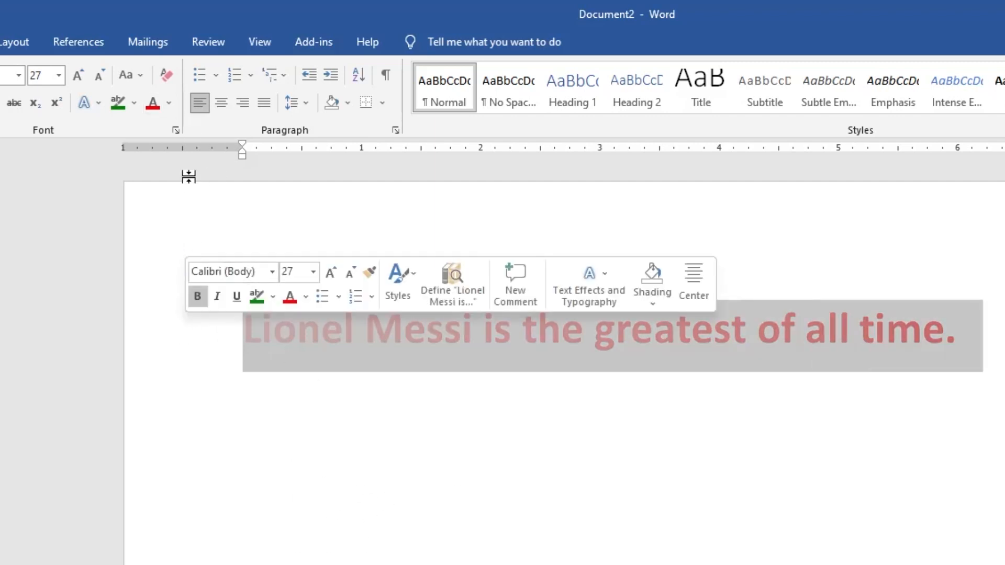
{"action": "left_click", "coordinate": [169, 103]}
{"action": "mouse_move", "coordinate": [253, 344]}
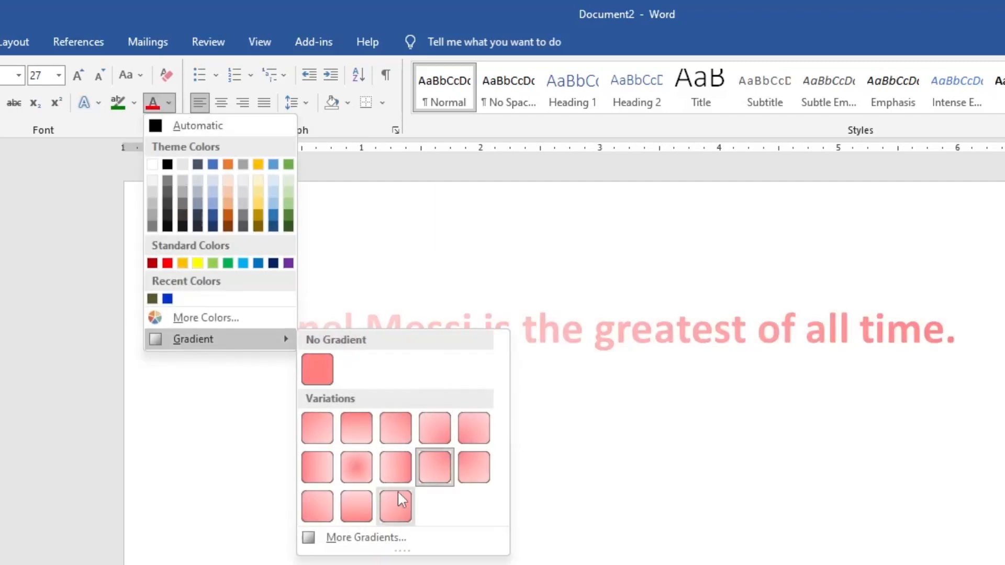
{"action": "left_click", "coordinate": [372, 542]}
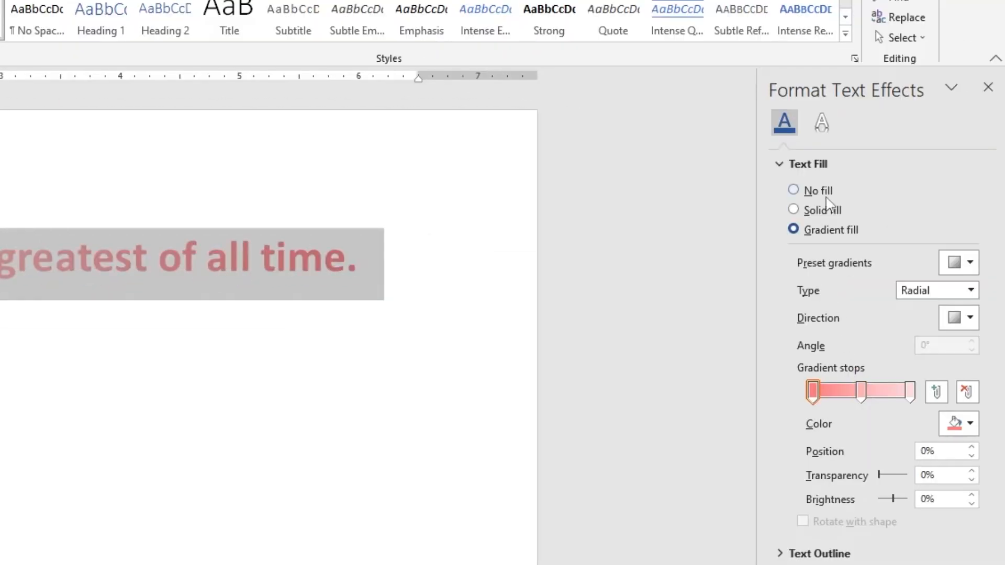
{"action": "left_click", "coordinate": [805, 194]}
{"action": "left_click", "coordinate": [808, 210]}
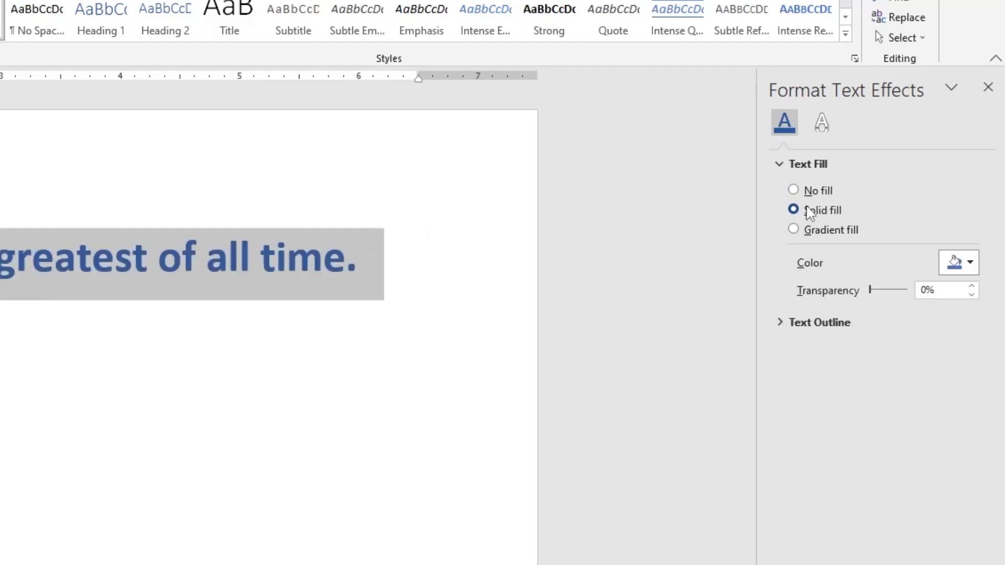
{"action": "left_click", "coordinate": [815, 234]}
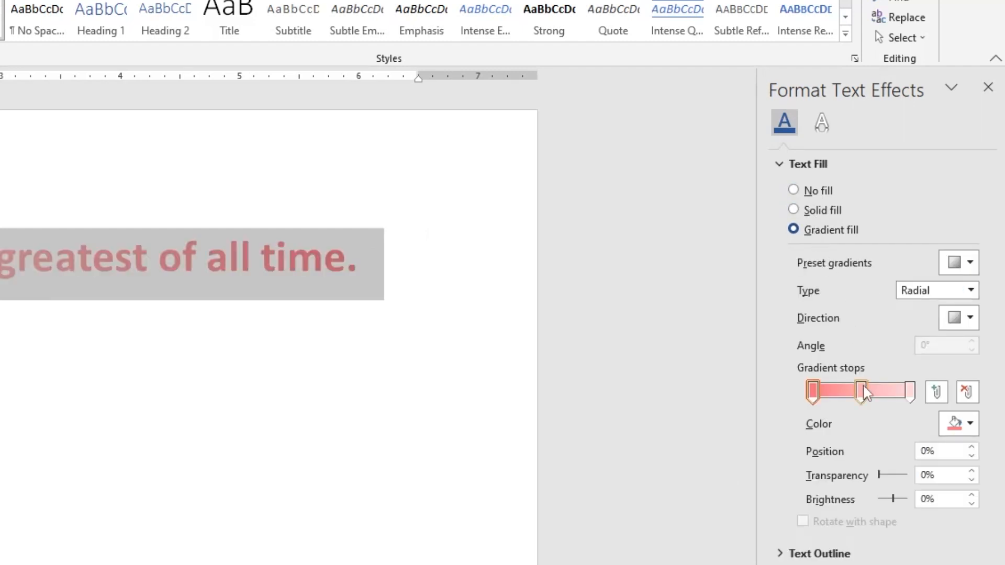
Set the first gradient stop to the theme blue and move the middle stop to 59%.
{"action": "left_click", "coordinate": [969, 424]}
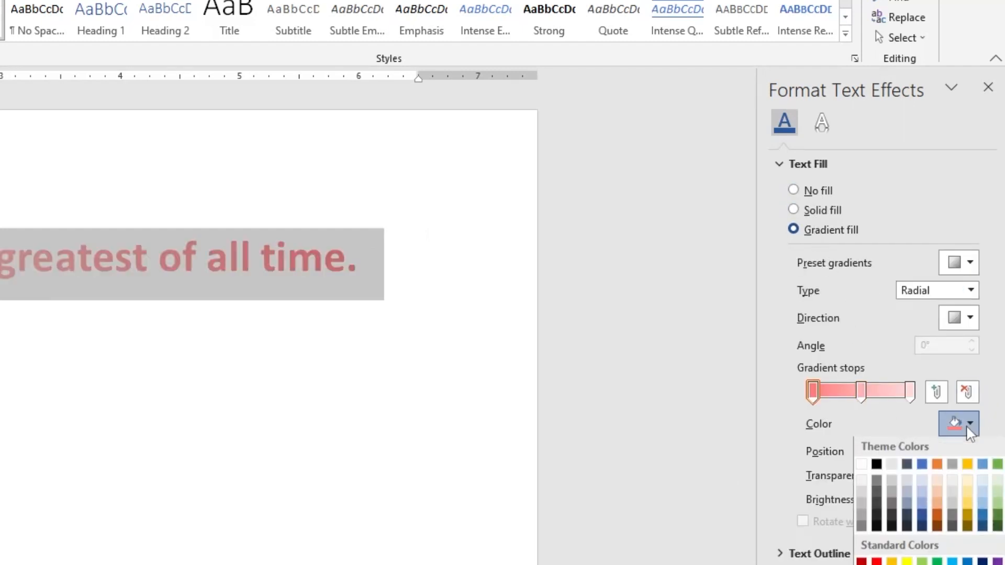
{"action": "left_click", "coordinate": [922, 477]}
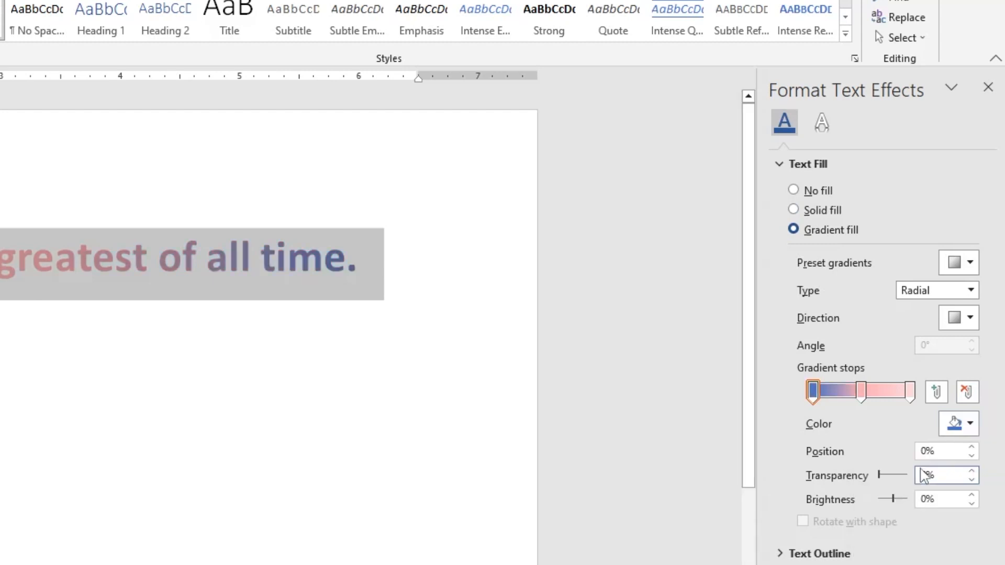
{"action": "mouse_move", "coordinate": [861, 393]}
{"action": "left_mouse_down"}
{"action": "mouse_move", "coordinate": [832, 387]}
{"action": "mouse_move", "coordinate": [870, 390]}
{"action": "left_mouse_up"}
{"action": "left_click", "coordinate": [192, 260]}
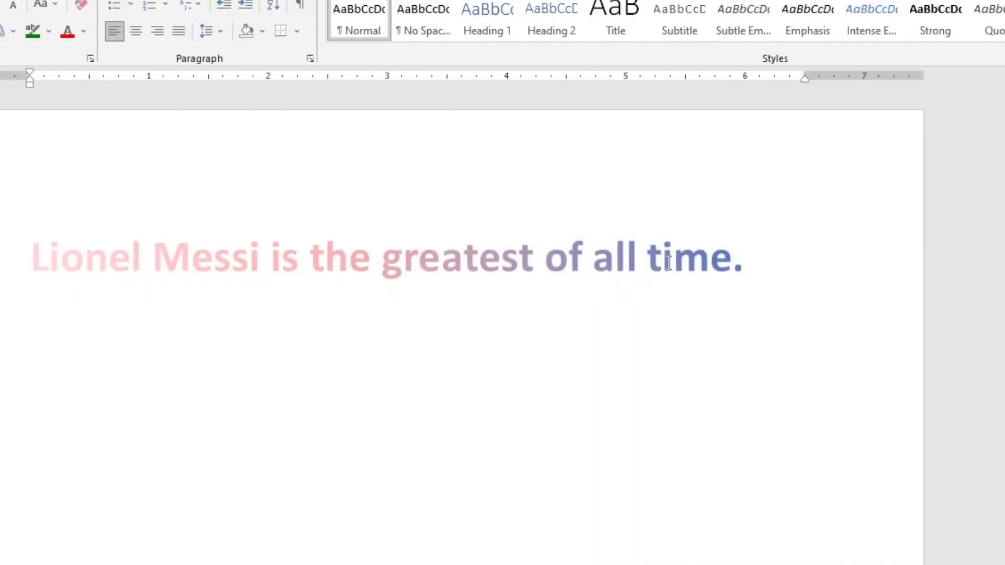
{"action": "left_click_drag", "start_coordinate": [767, 270], "coordinate": [613, 224]}
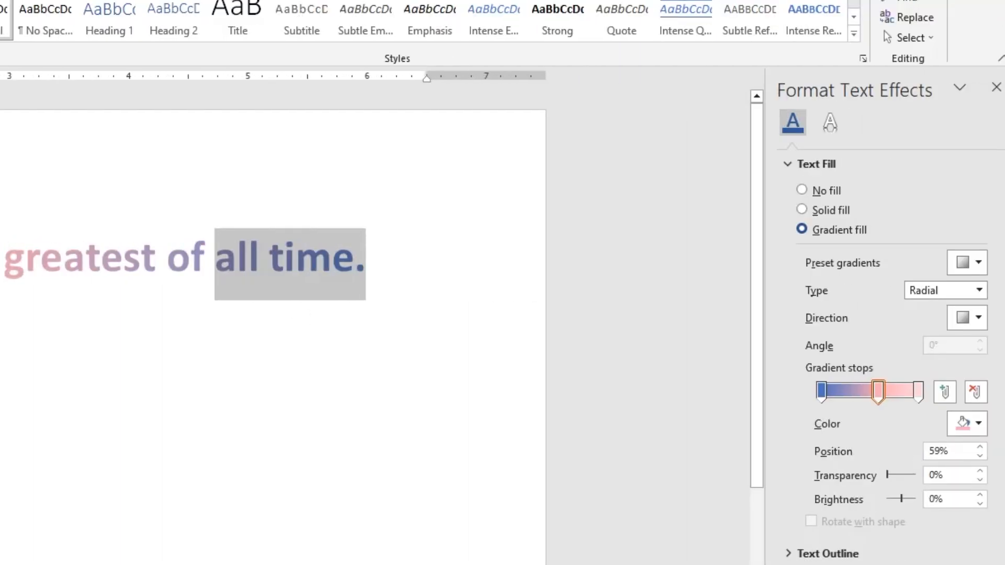
Set the middle gradient stop's transparency to 4% and lower its brightness to a stronger red for the whole sentence.
{"action": "key", "text": "ctrl+a"}
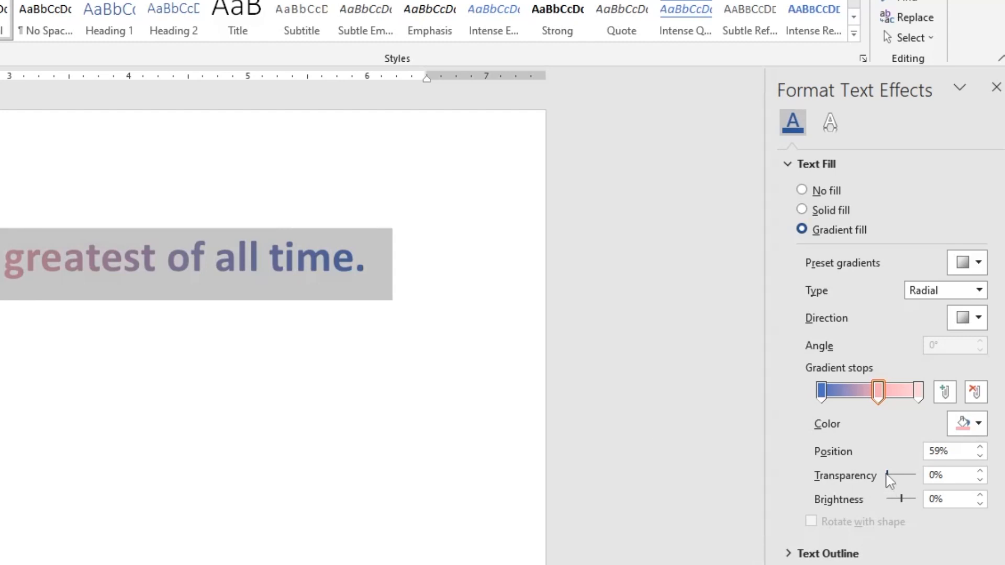
{"action": "left_click_drag", "start_coordinate": [888, 476], "coordinate": [897, 503]}
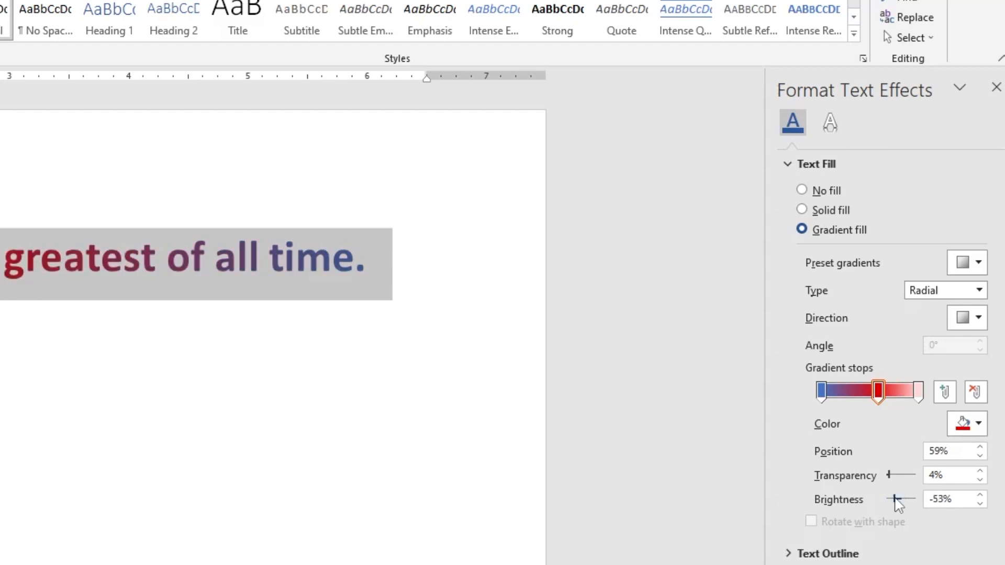
{"action": "left_click_drag", "start_coordinate": [896, 501], "coordinate": [902, 506]}
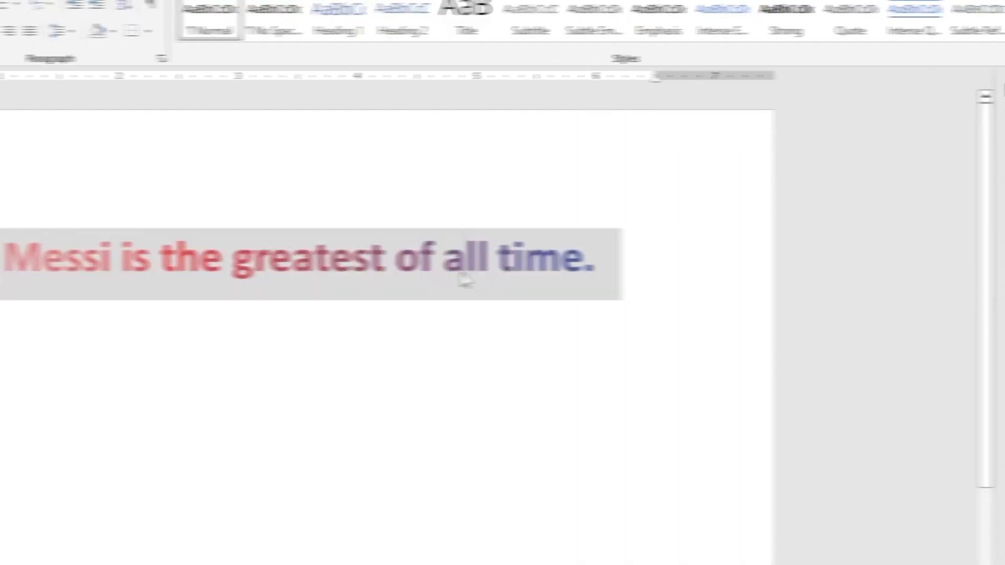
{"action": "left_click", "coordinate": [464, 276]}
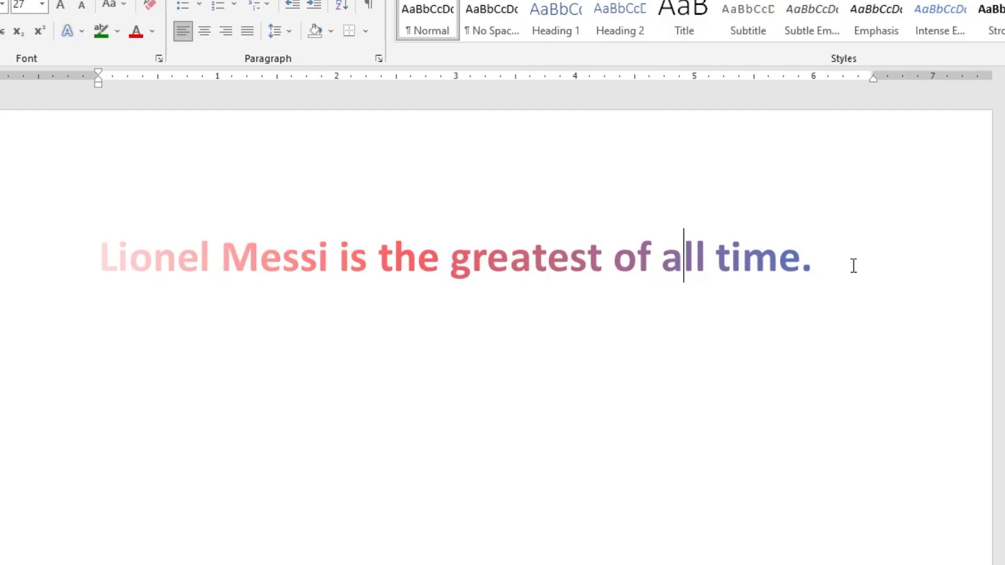
Examine how the custom gradient blends across the beginning, middle and end of the sentence.
{"action": "left_click_drag", "start_coordinate": [853, 265], "coordinate": [202, 253]}
{"action": "left_click", "coordinate": [452, 262]}
{"action": "left_click", "coordinate": [67, 264]}
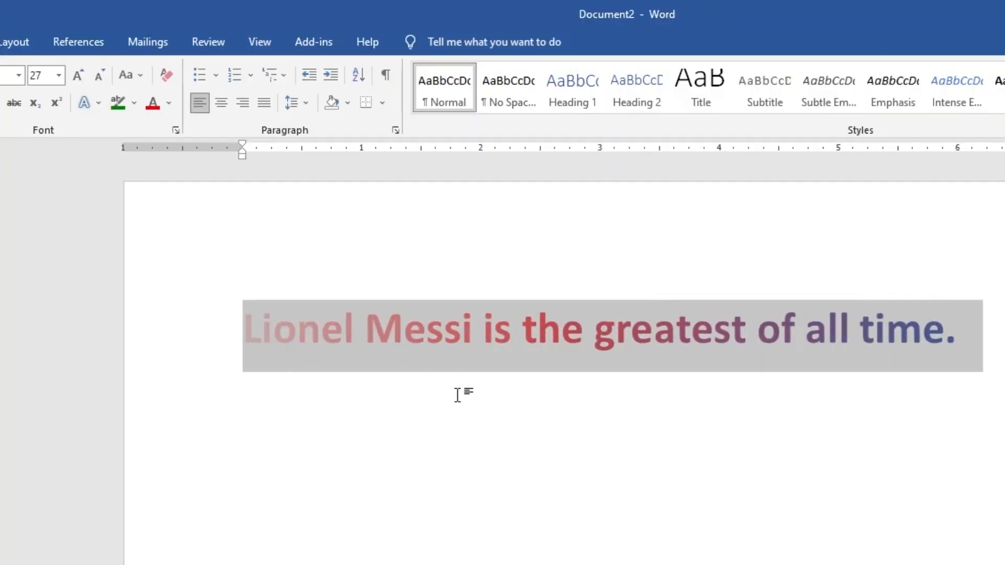
{"action": "left_click", "coordinate": [457, 395]}
{"action": "left_click", "coordinate": [193, 351]}
{"action": "left_click", "coordinate": [537, 330]}
{"action": "left_click_drag", "start_coordinate": [244, 338], "coordinate": [320, 340]}
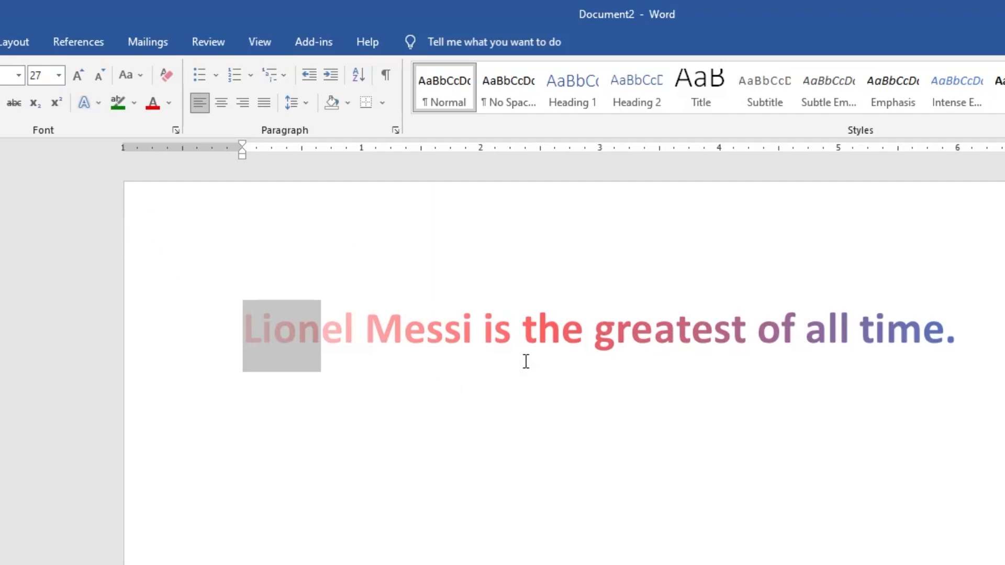
Clear all formatting from the whole gradient-colored sentence.
{"action": "left_click_drag", "start_coordinate": [956, 337], "coordinate": [503, 329]}
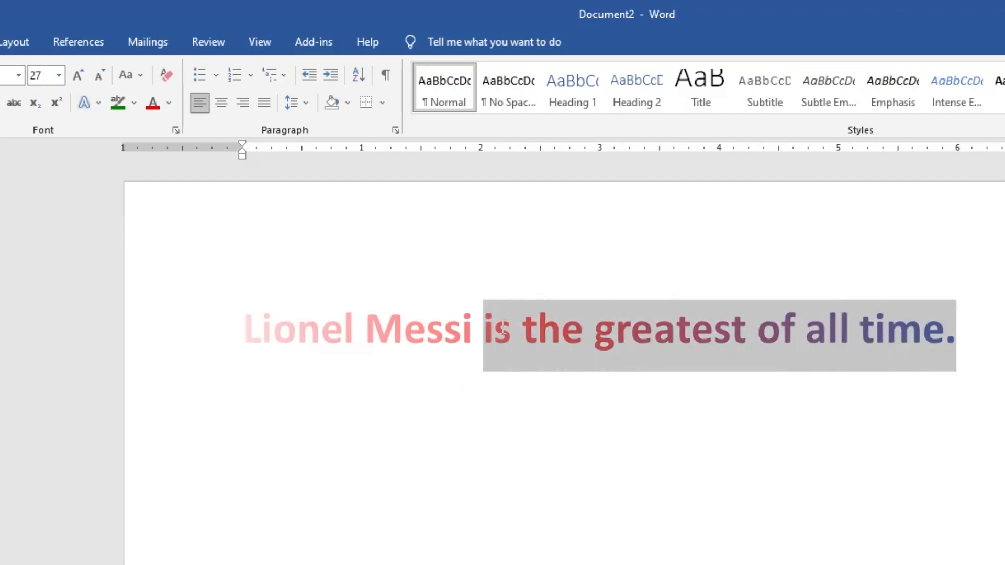
{"action": "left_click", "coordinate": [193, 338]}
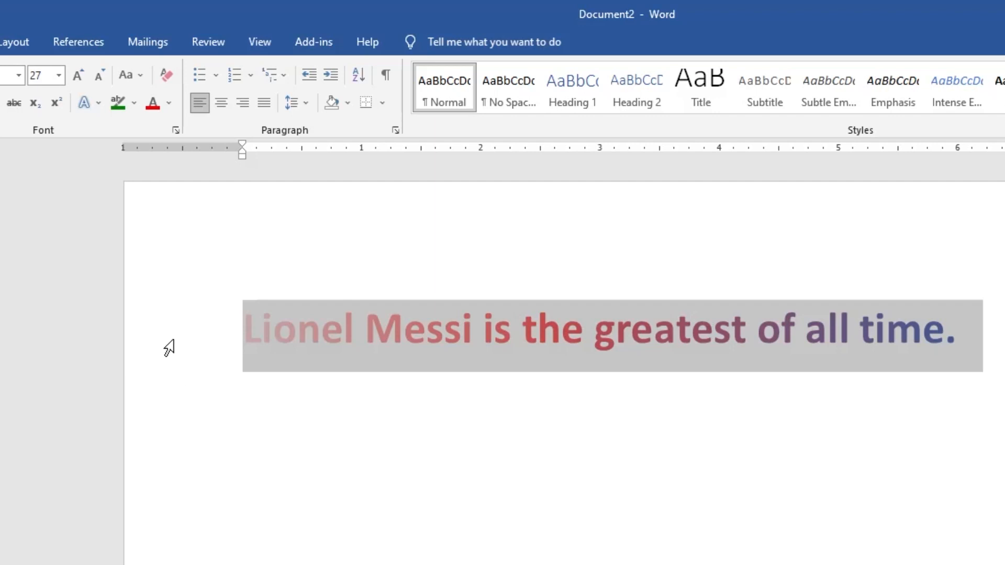
{"action": "left_click", "coordinate": [270, 433]}
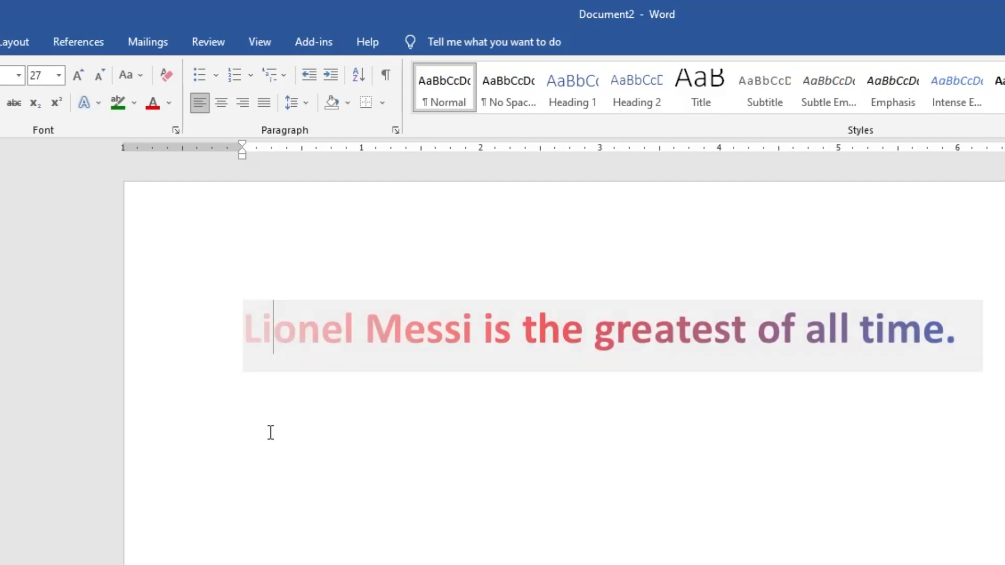
{"action": "left_click", "coordinate": [175, 341]}
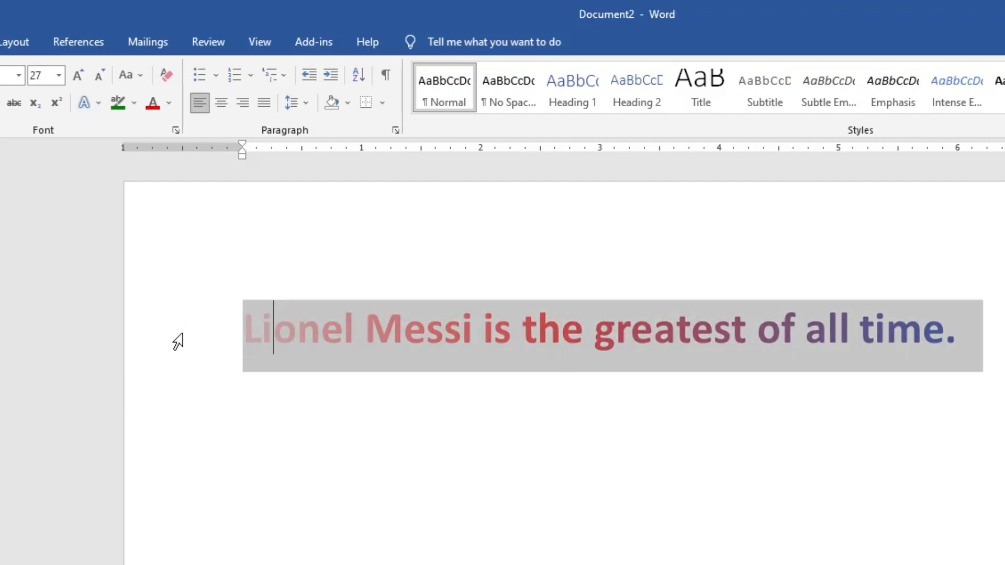
{"action": "left_click", "coordinate": [166, 76]}
{"action": "left_click", "coordinate": [423, 313]}
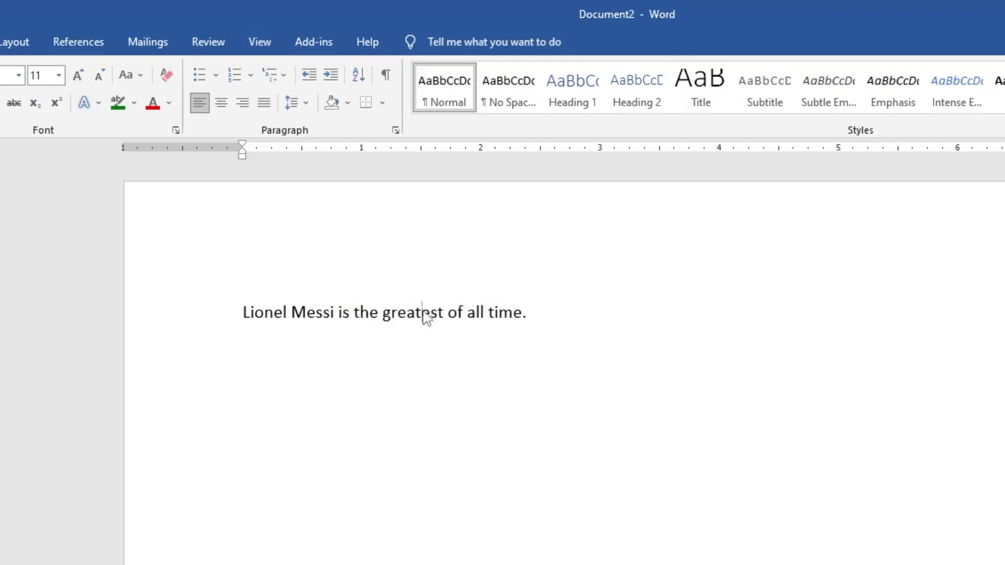
Enlarge the whole plain sentence to font size 14.
{"action": "left_click_drag", "start_coordinate": [536, 320], "coordinate": [229, 297]}
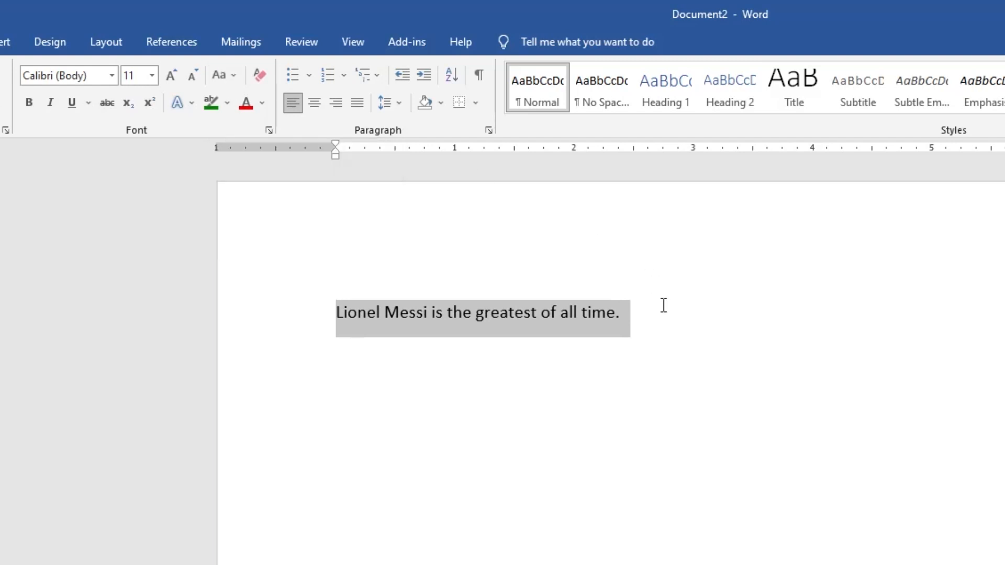
{"action": "left_click", "coordinate": [620, 312]}
{"action": "left_click_drag", "start_coordinate": [595, 305], "coordinate": [338, 312]}
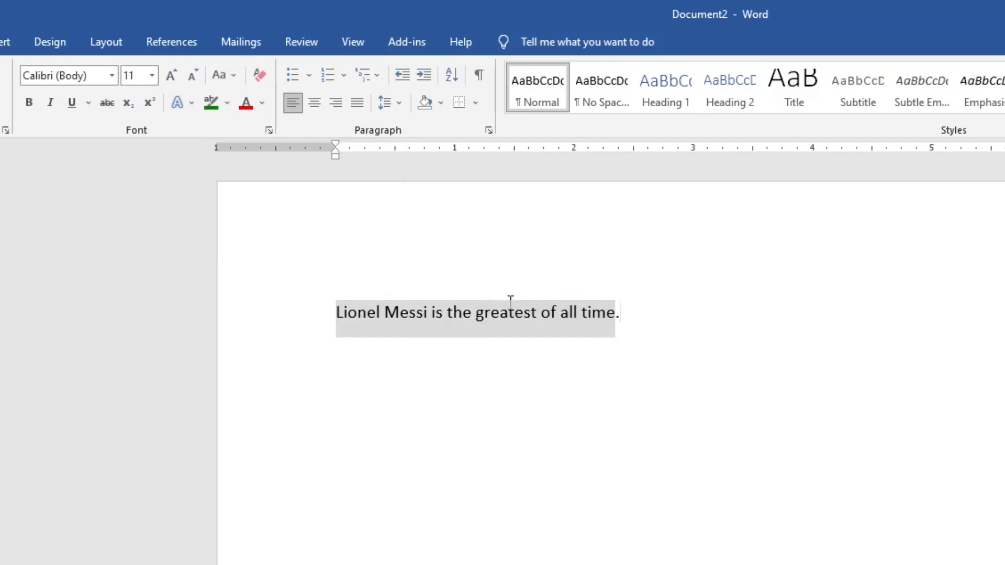
{"action": "left_click", "coordinate": [264, 302]}
{"action": "key", "text": "ctrl+shift+period"}
{"action": "key", "text": "ctrl+shift+period"}
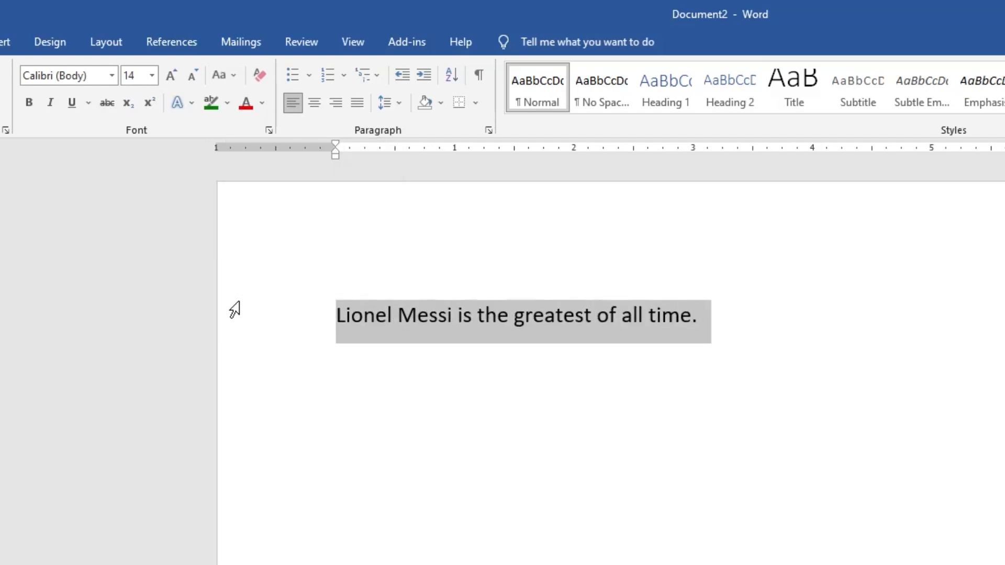
Copy the sentence and paste it four times on the lines below the original.
{"action": "key", "text": "ctrl+c"}
{"action": "key", "text": "Down"}
{"action": "key", "text": "ctrl+v"}
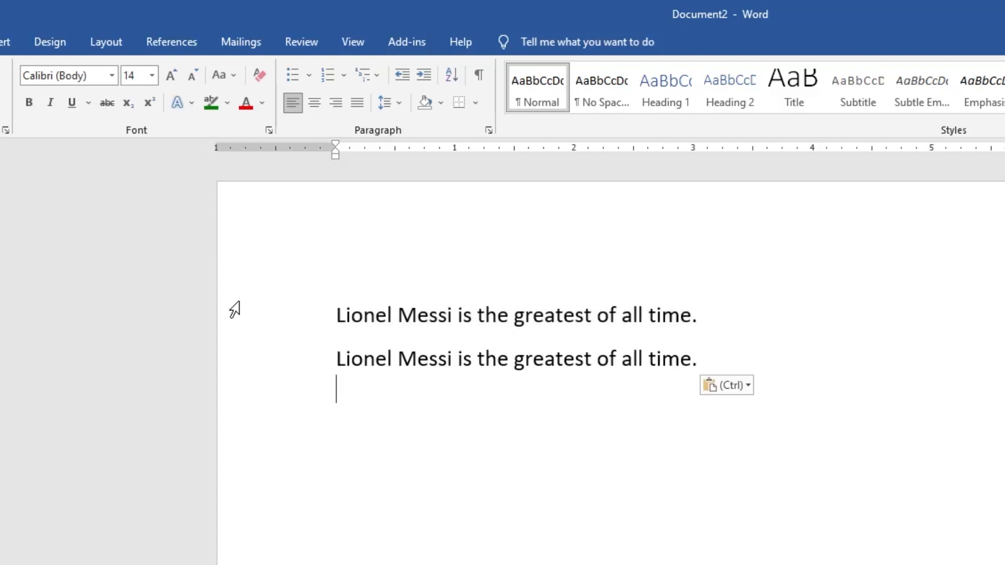
{"action": "key", "text": "ctrl+v"}
{"action": "key", "text": "ctrl+v"}
{"action": "key", "text": "ctrl+v"}
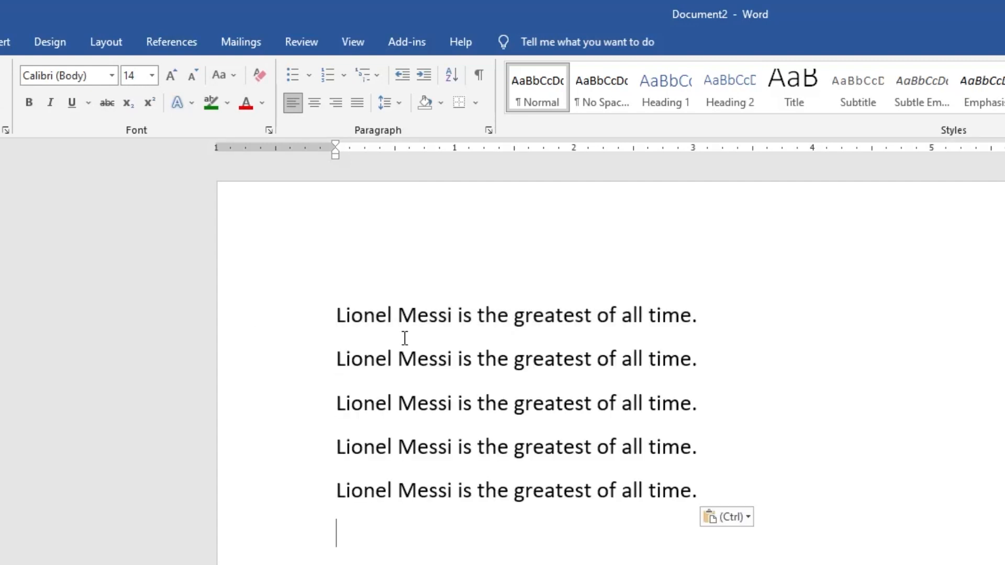
Increase the font size of all five sentences to 19.
{"action": "key", "text": "ctrl+a"}
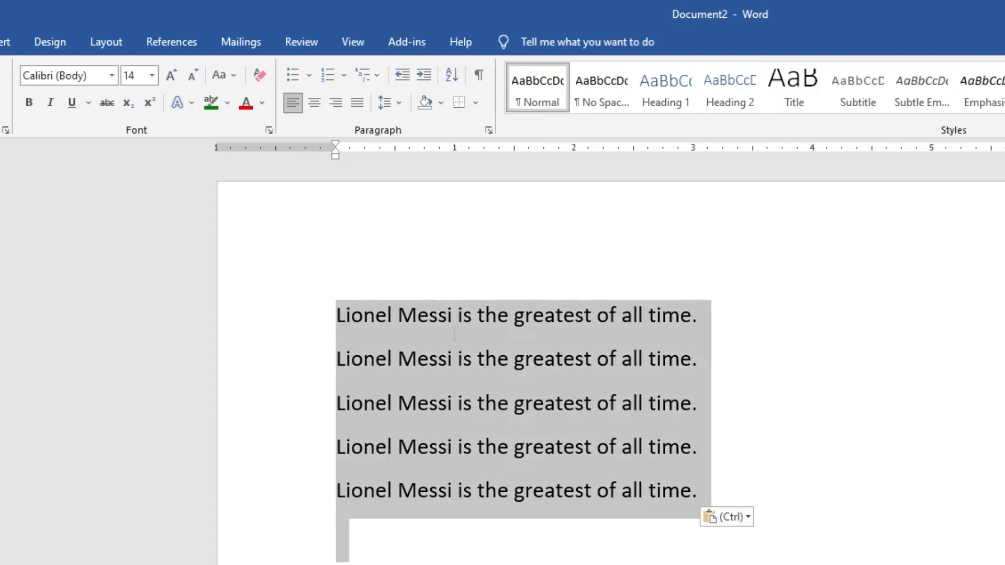
{"action": "key", "text": "ctrl+bracketright"}
{"action": "key", "text": "ctrl+bracketright"}
{"action": "key", "text": "ctrl+bracketright"}
{"action": "key", "text": "ctrl+bracketright"}
{"action": "key", "text": "ctrl+bracketright"}
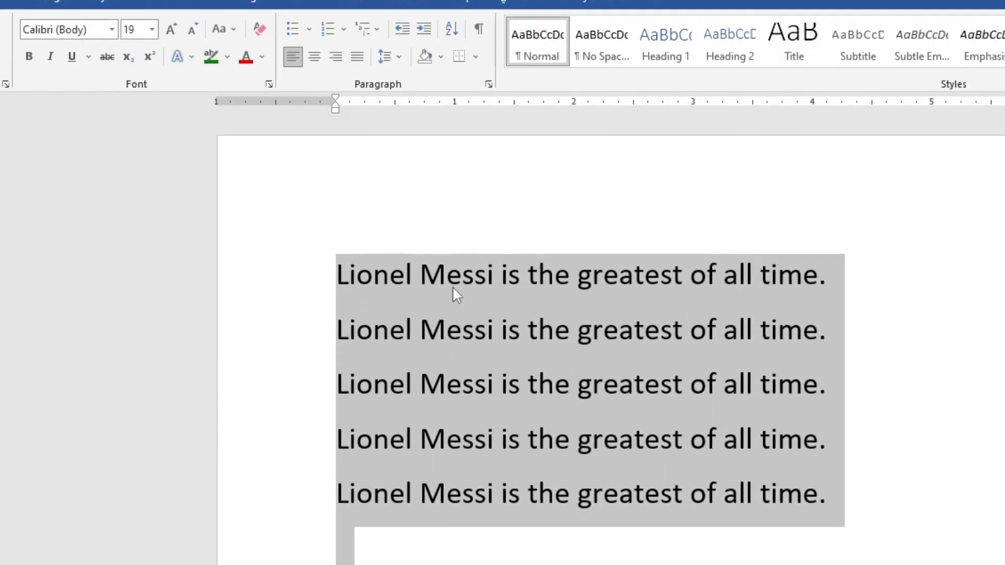
{"action": "left_click", "coordinate": [452, 285]}
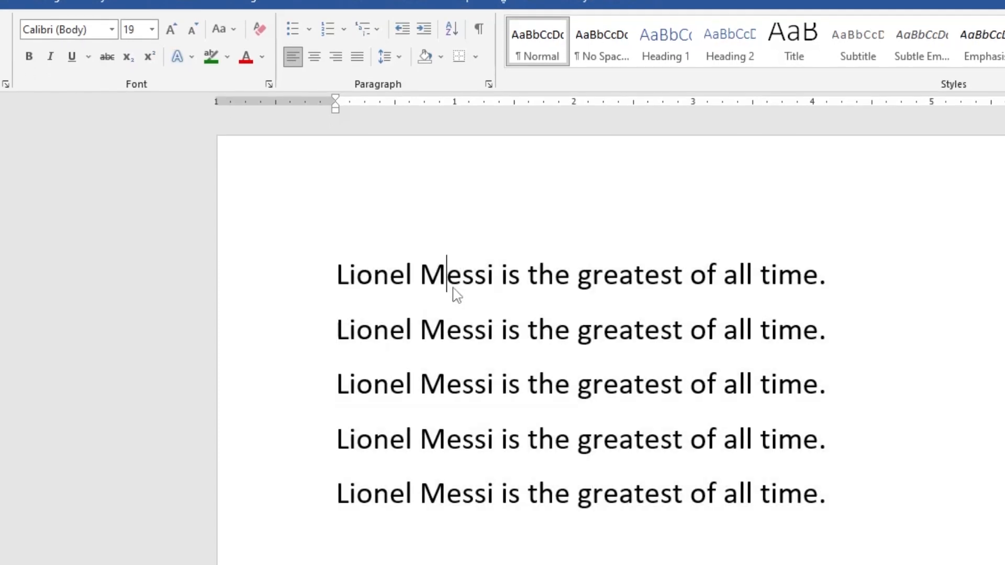
Change the first sentence to Sentence case.
{"action": "left_click", "coordinate": [277, 281]}
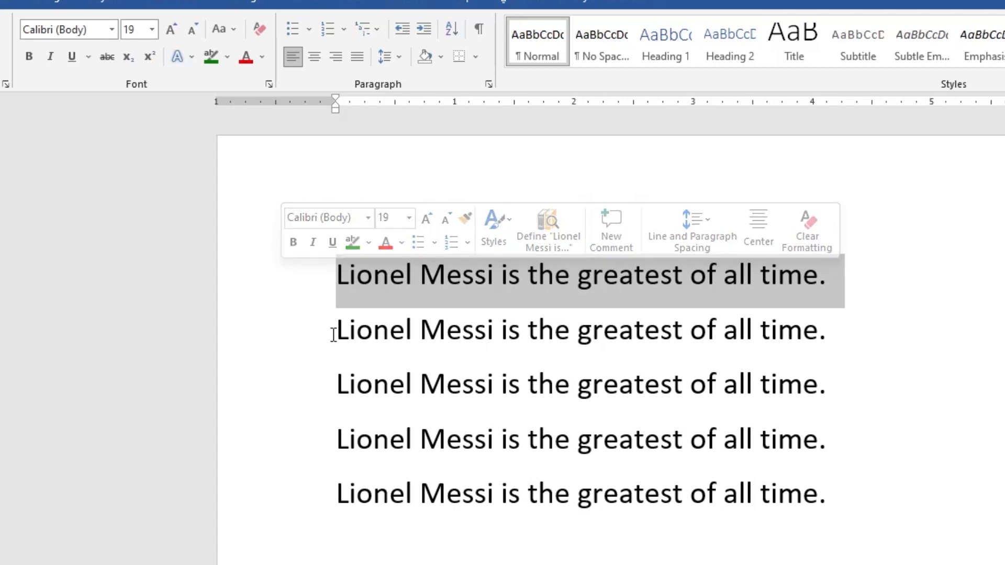
{"action": "left_click", "coordinate": [389, 382]}
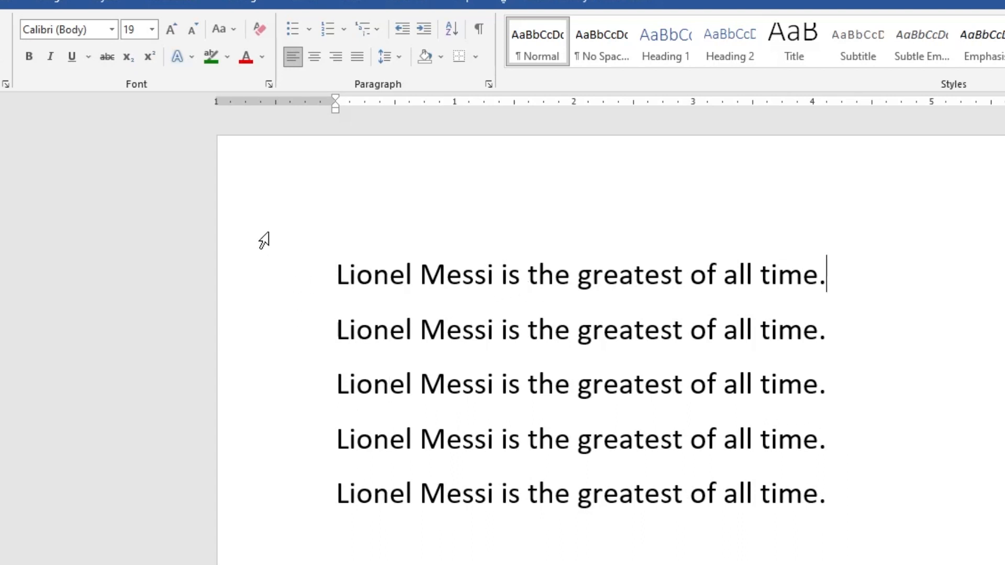
{"action": "left_click", "coordinate": [297, 293]}
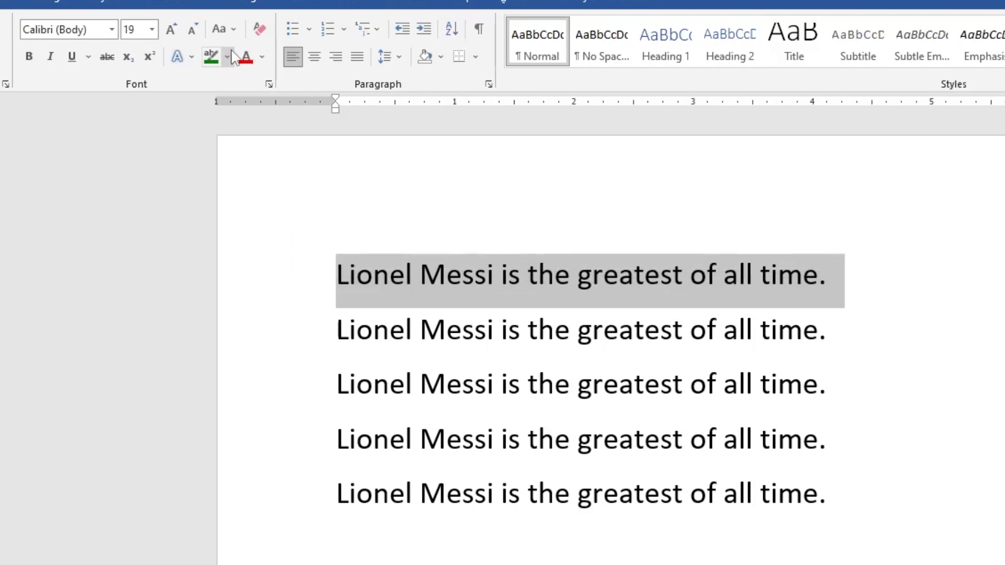
{"action": "left_click", "coordinate": [232, 31]}
{"action": "left_click", "coordinate": [262, 47]}
Change the second sentence to lowercase.
{"action": "left_click", "coordinate": [283, 351]}
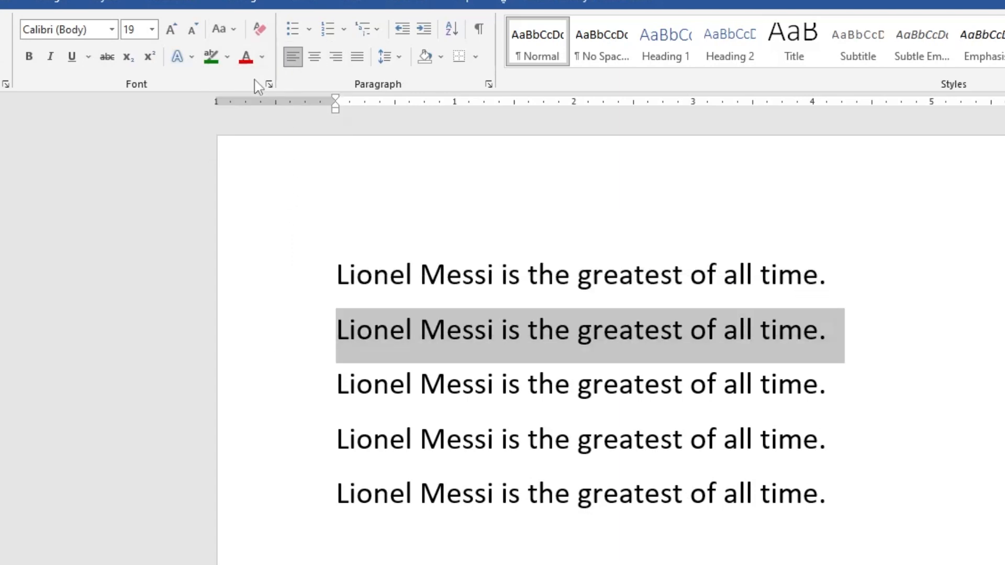
{"action": "left_click", "coordinate": [231, 31]}
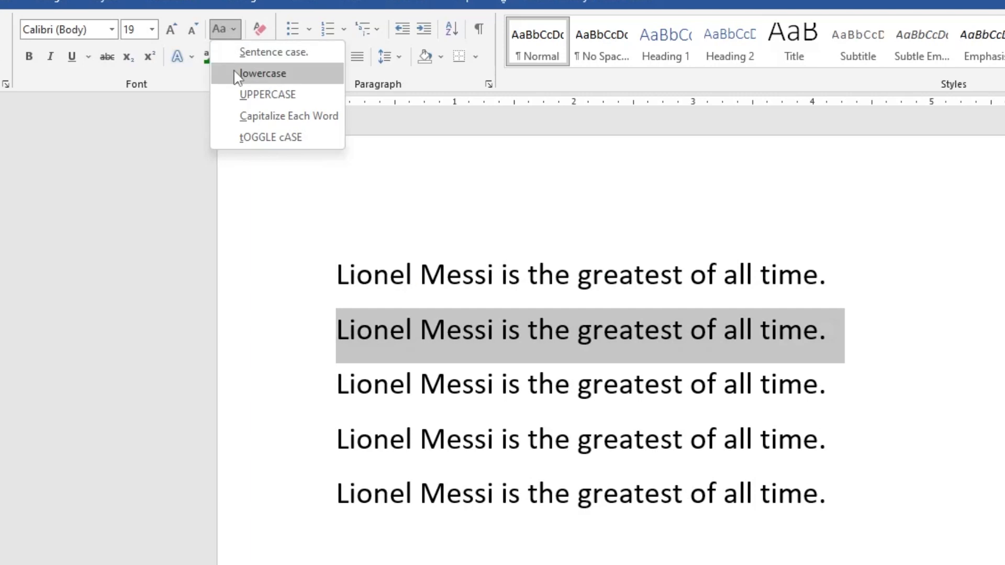
{"action": "left_click", "coordinate": [262, 74]}
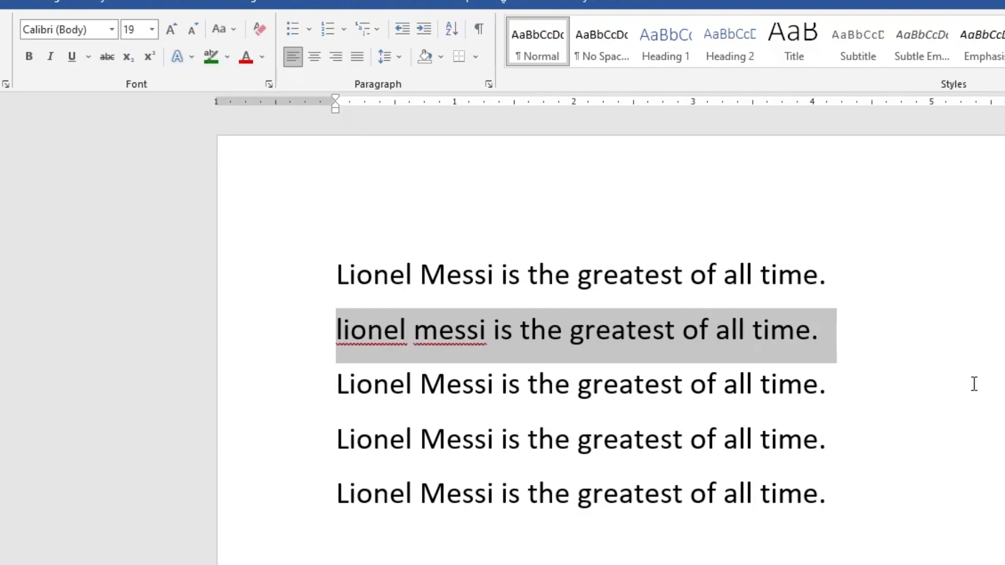
Change the third sentence to UPPERCASE.
{"action": "left_click", "coordinate": [285, 386]}
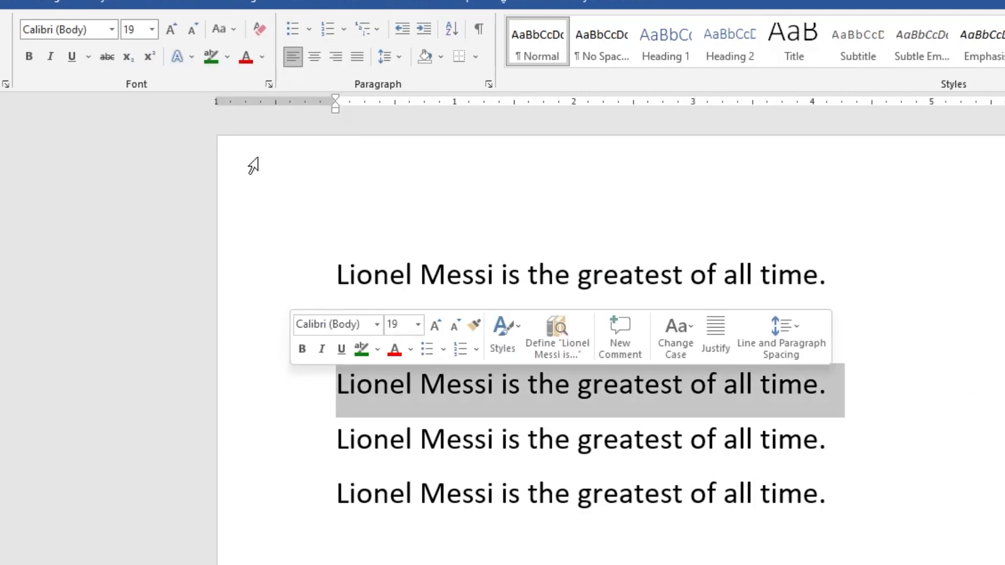
{"action": "left_click", "coordinate": [226, 36]}
{"action": "left_click", "coordinate": [246, 95]}
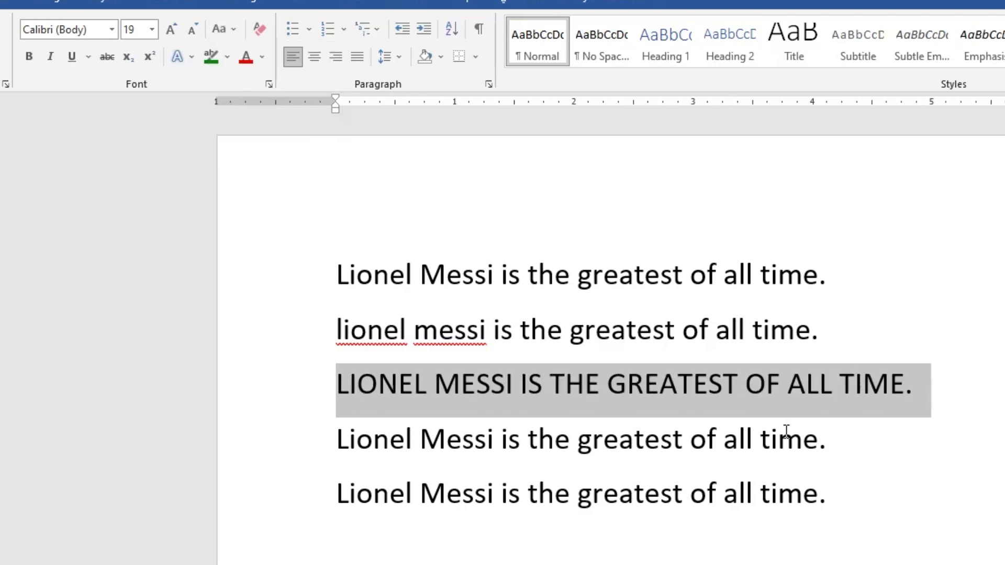
Apply Capitalize Each Word to the fourth sentence.
{"action": "left_click", "coordinate": [274, 440]}
{"action": "left_click", "coordinate": [226, 31]}
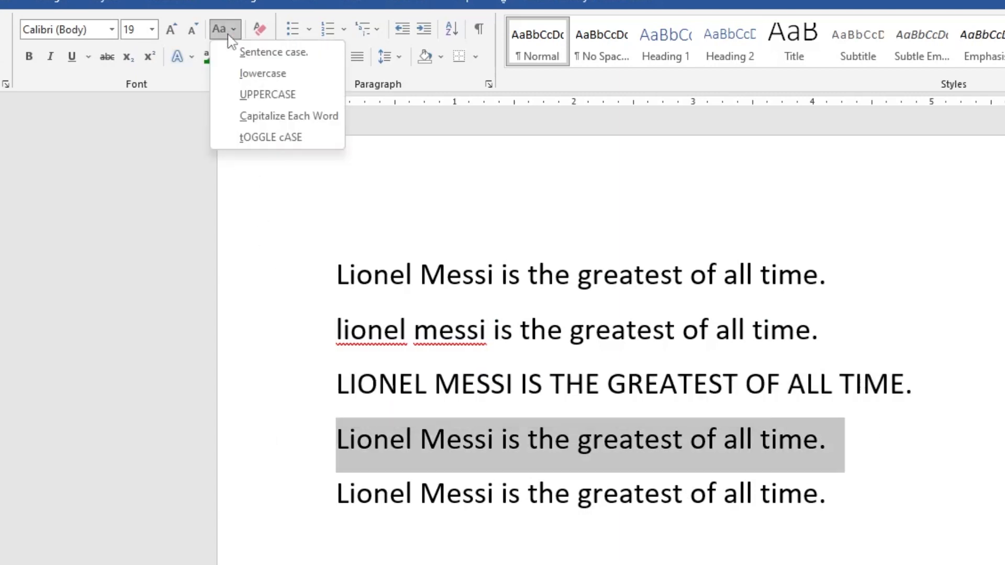
{"action": "left_click", "coordinate": [306, 117]}
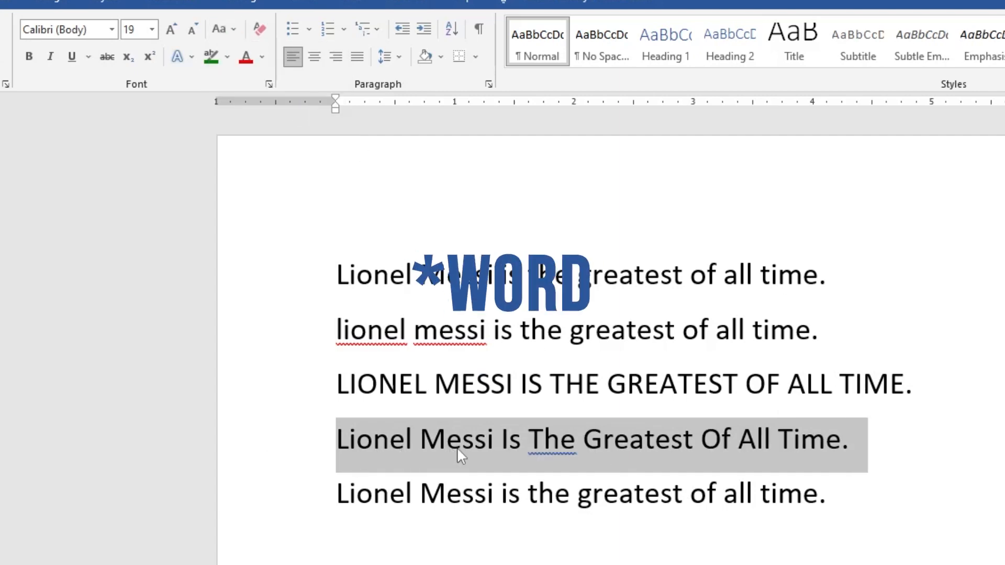
Apply tOGGLE cASE to the fifth sentence.
{"action": "left_click", "coordinate": [226, 33]}
{"action": "key", "text": "Escape"}
{"action": "left_click", "coordinate": [299, 513]}
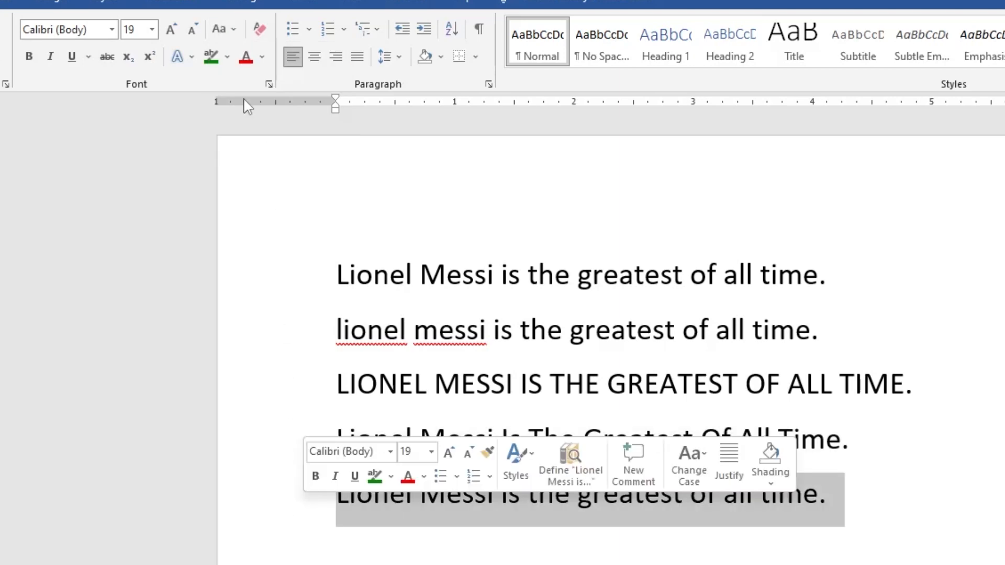
{"action": "left_click", "coordinate": [228, 37]}
{"action": "left_click", "coordinate": [285, 131]}
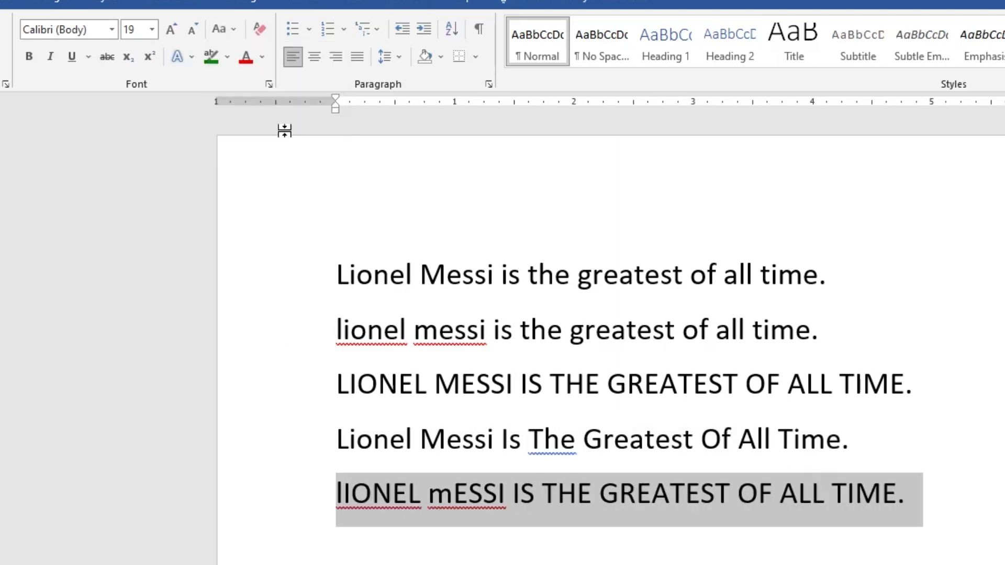
{"action": "left_click", "coordinate": [319, 459]}
{"action": "left_click", "coordinate": [222, 28]}
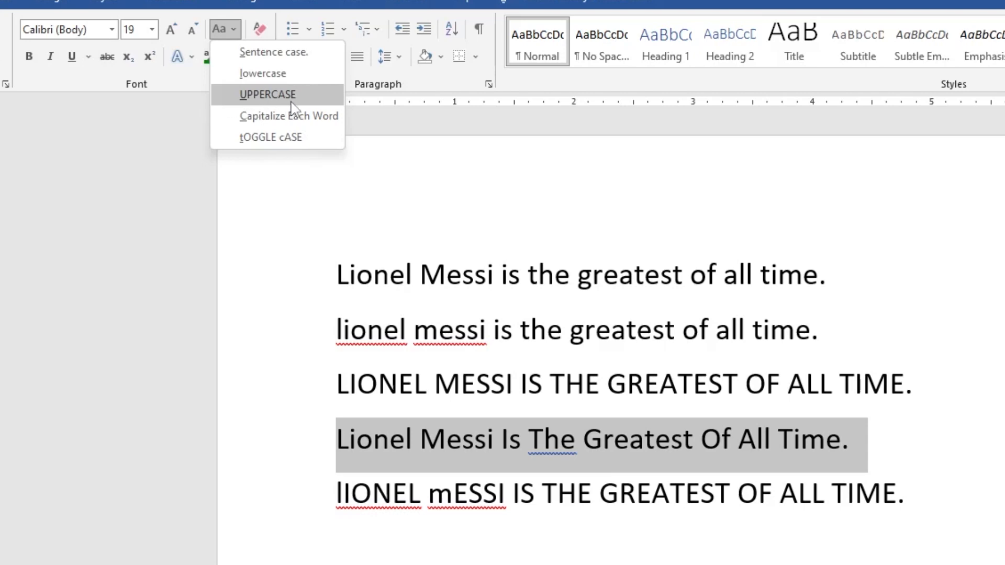
{"action": "left_click", "coordinate": [234, 123]}
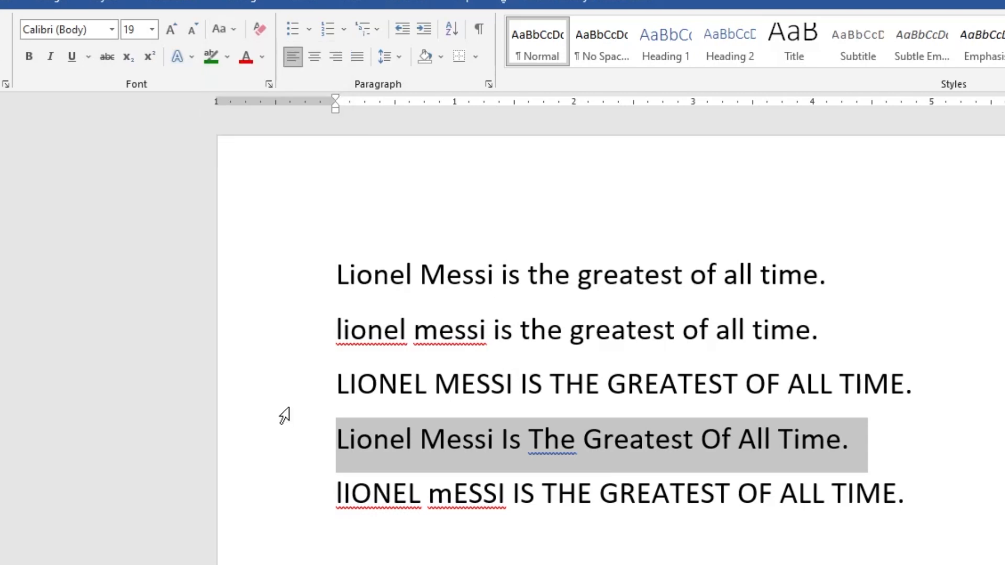
{"action": "left_click", "coordinate": [282, 326]}
{"action": "left_click", "coordinate": [302, 427]}
{"action": "left_click", "coordinate": [336, 547]}
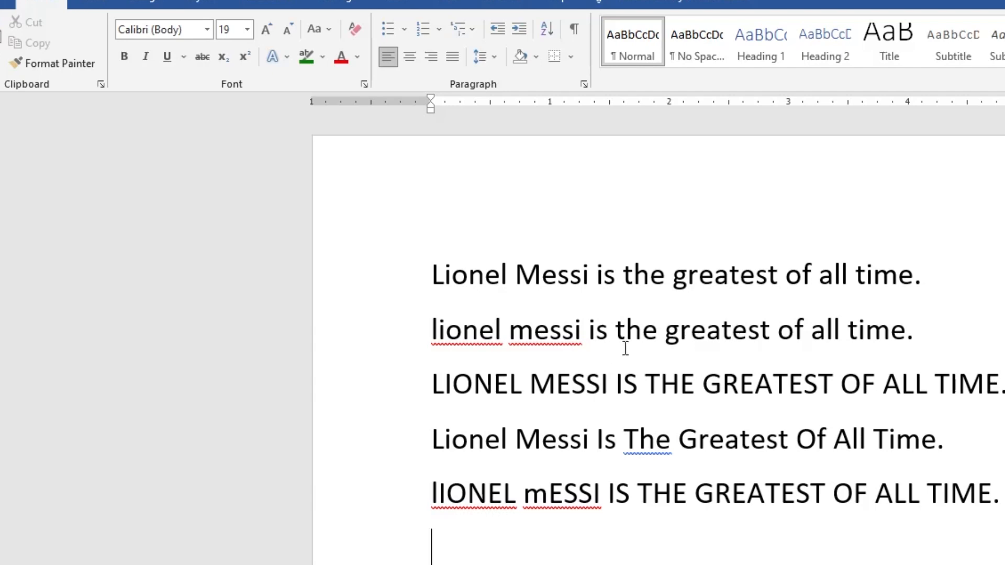
Make "Lionel Messi" in the first sentence bold and set its font size to 22.
{"action": "left_click_drag", "start_coordinate": [437, 273], "coordinate": [596, 278]}
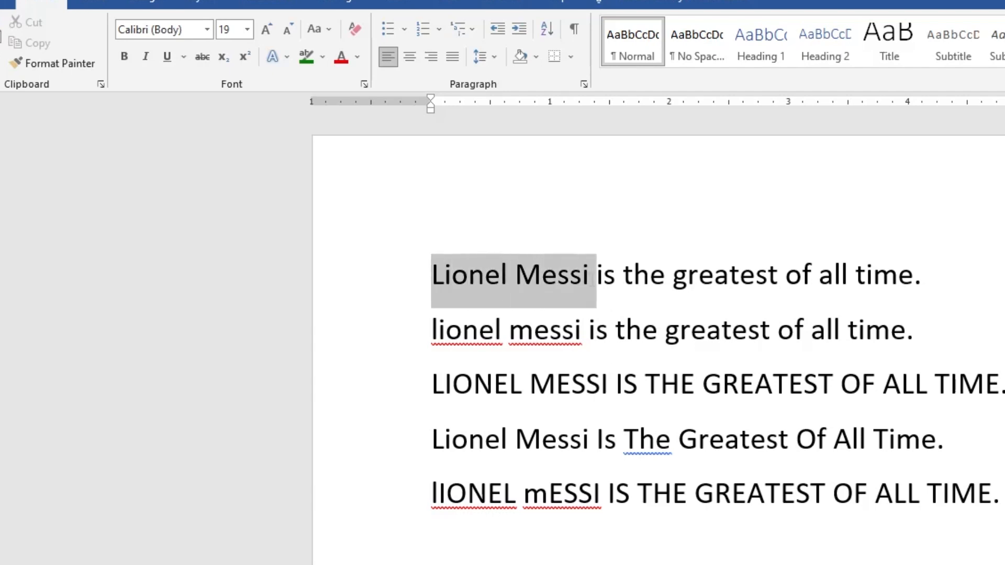
{"action": "left_click", "coordinate": [122, 58]}
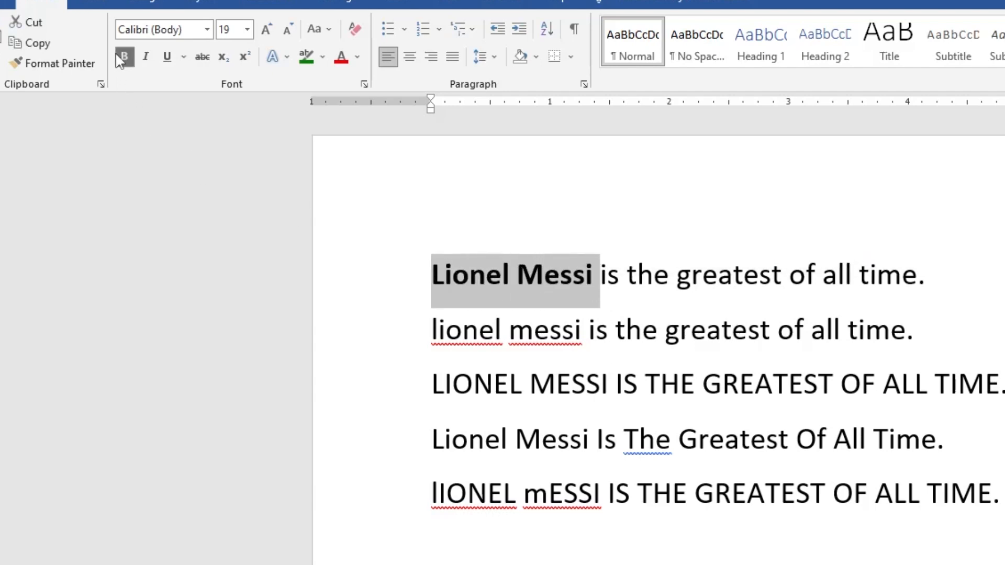
{"action": "left_click", "coordinate": [247, 29]}
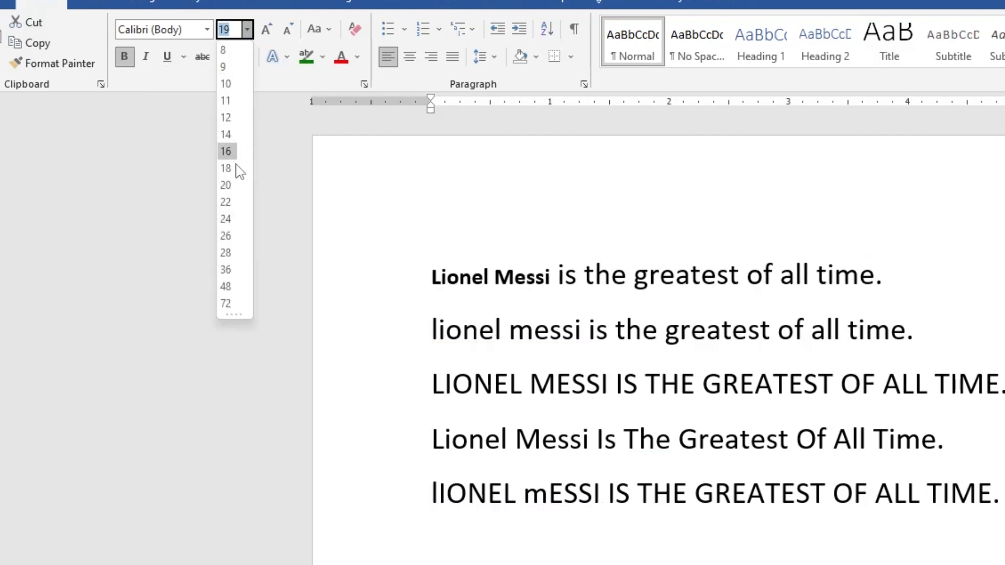
{"action": "left_click", "coordinate": [231, 202]}
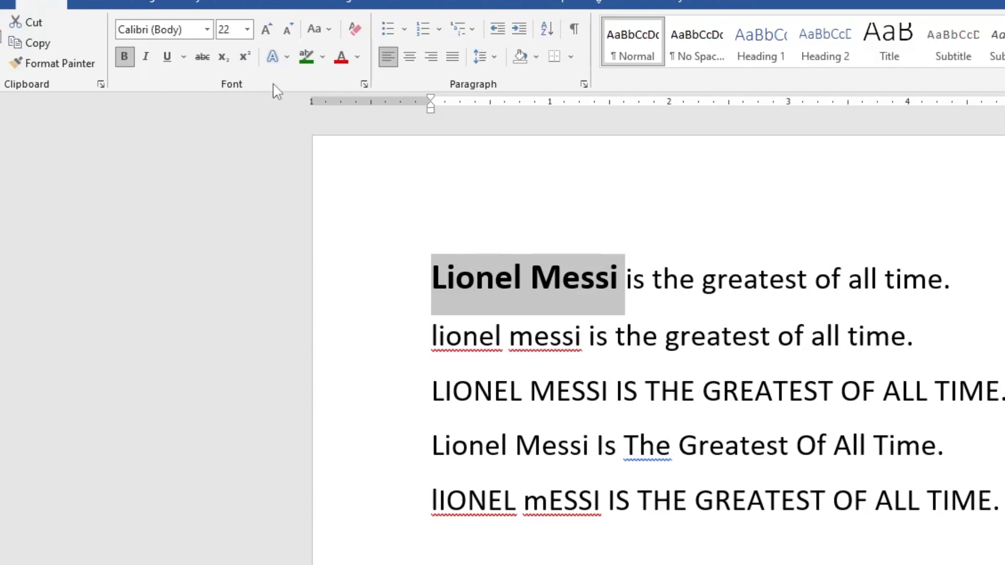
Color "Lionel Messi" in the first sentence with the standard green.
{"action": "left_click", "coordinate": [357, 57]}
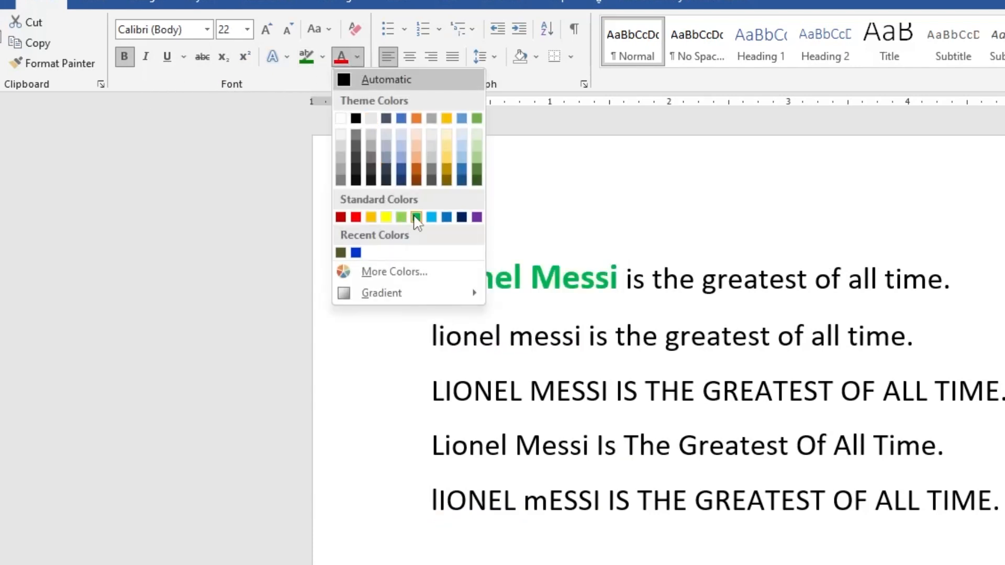
{"action": "left_click", "coordinate": [416, 218]}
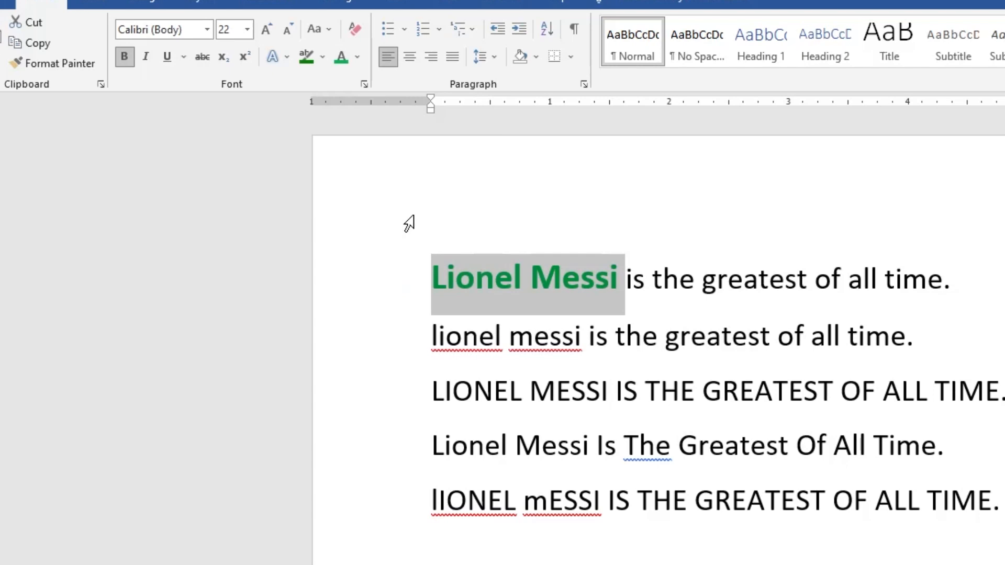
{"action": "left_click", "coordinate": [492, 265]}
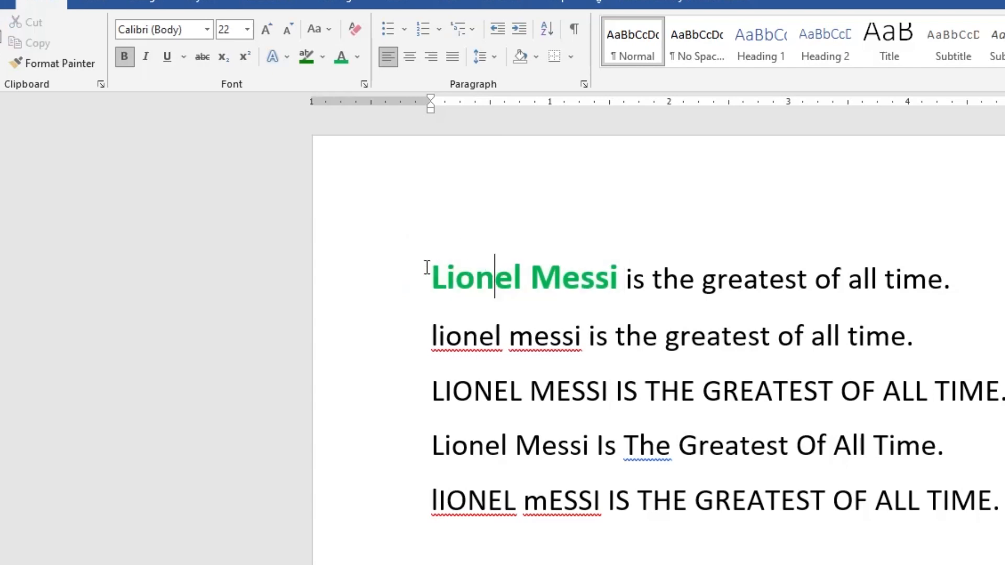
{"action": "left_click_drag", "start_coordinate": [431, 274], "coordinate": [606, 284]}
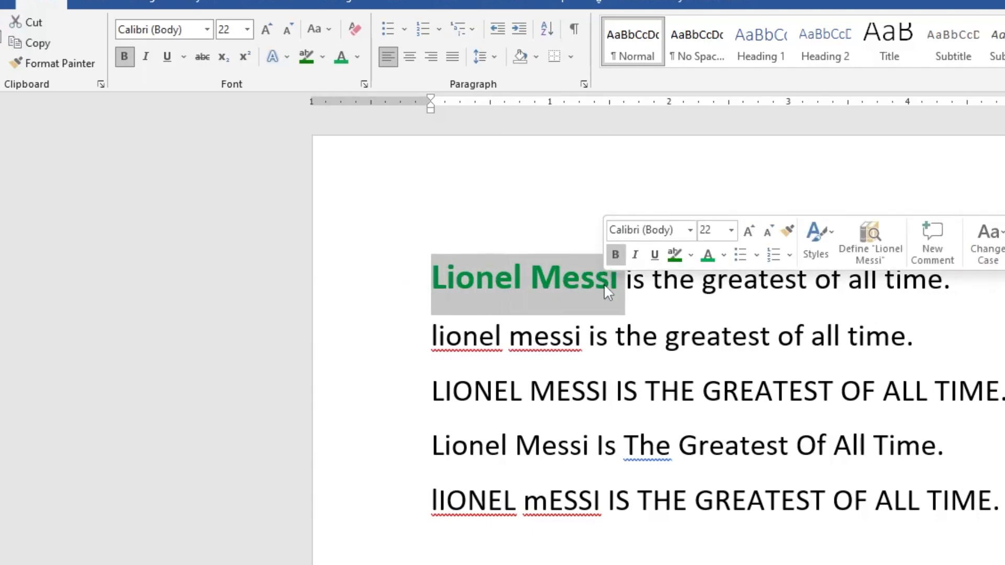
{"action": "double_click", "coordinate": [750, 503]}
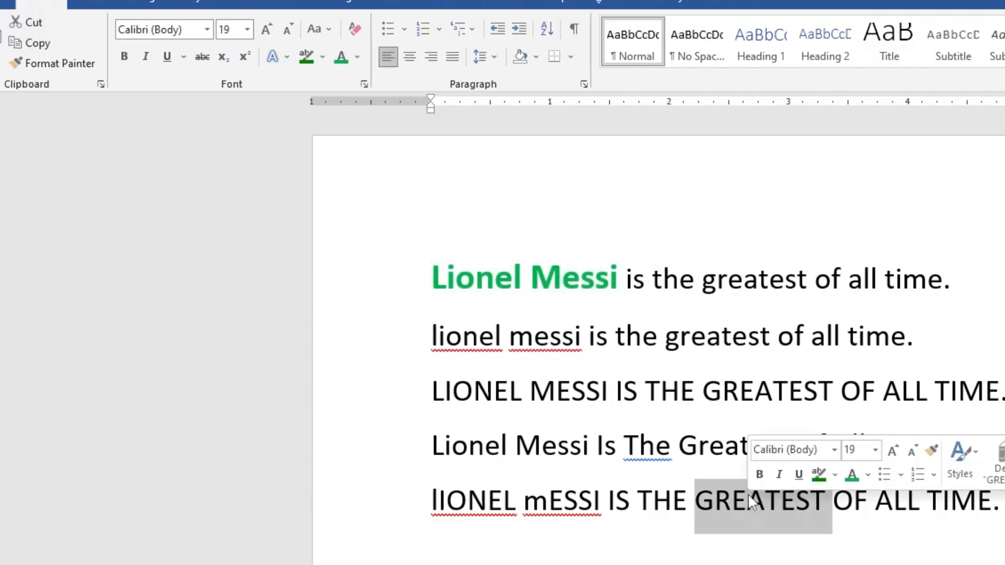
{"action": "left_click", "coordinate": [792, 500]}
{"action": "left_click", "coordinate": [623, 279]}
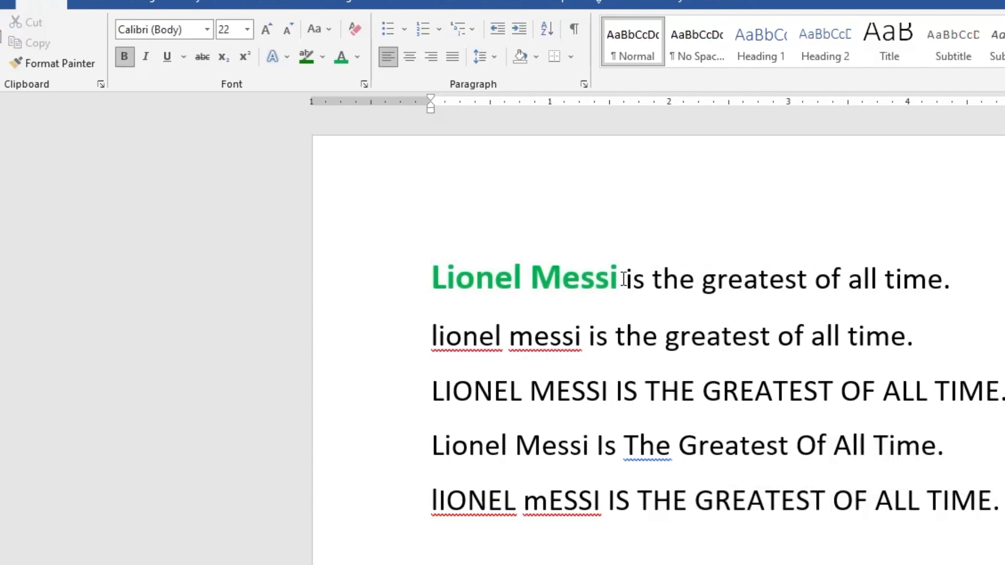
Copy the formatting of "Lionel" in the first sentence onto "GREATEST" in the fifth sentence with Format Painter.
{"action": "left_click_drag", "start_coordinate": [432, 279], "coordinate": [540, 288]}
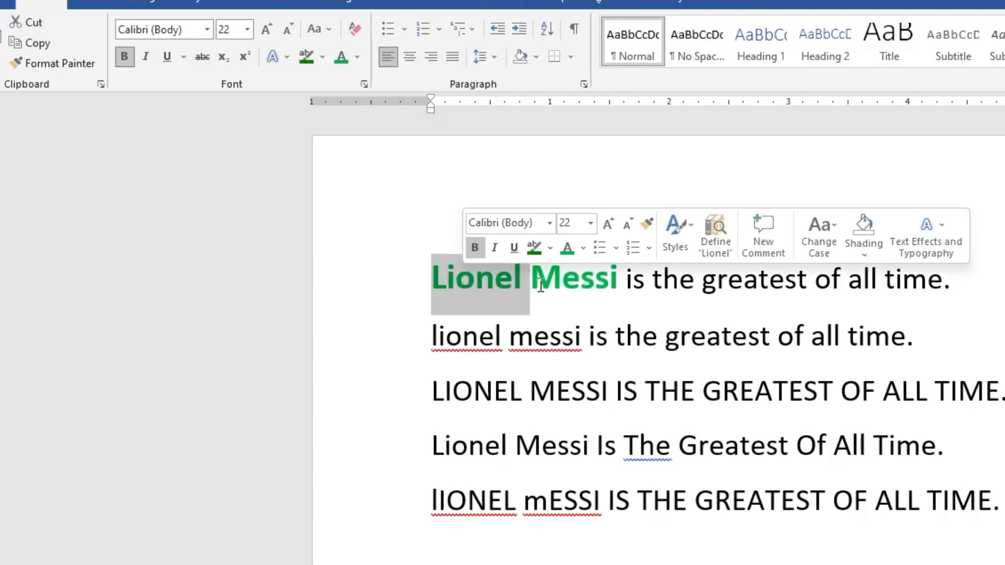
{"action": "left_click", "coordinate": [54, 65]}
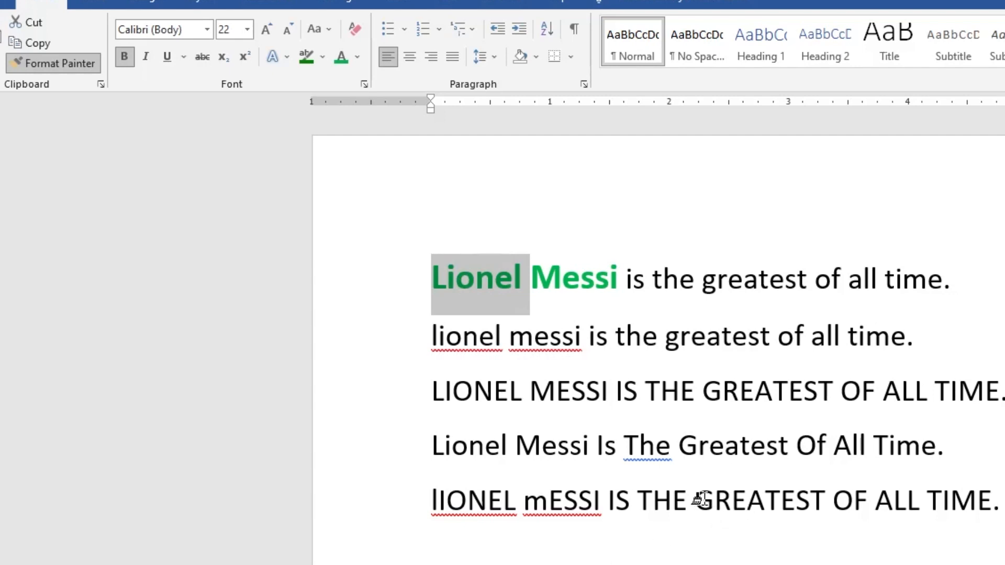
{"action": "left_click_drag", "start_coordinate": [691, 499], "coordinate": [825, 498]}
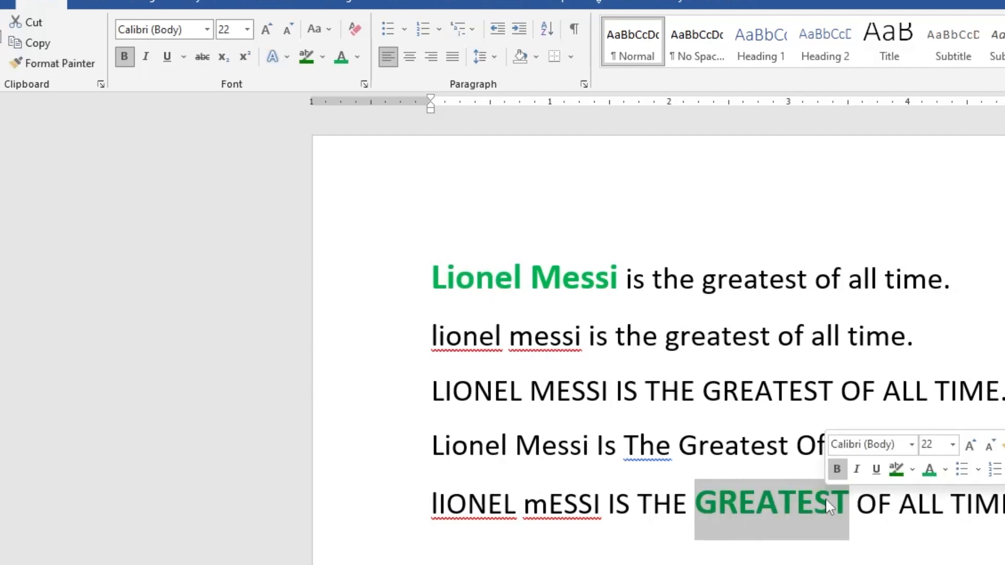
{"action": "left_click", "coordinate": [798, 504]}
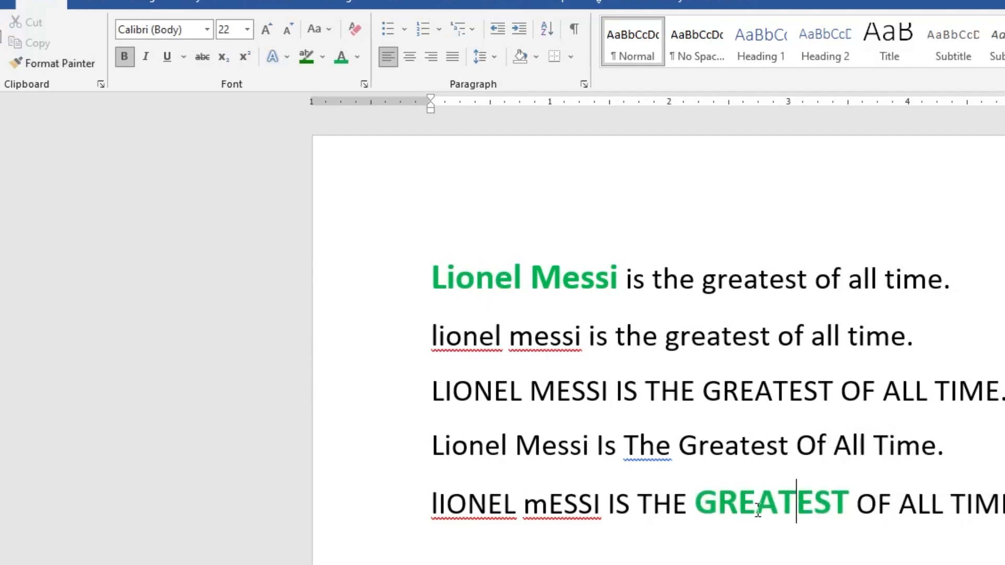
Copy the formatting of the second "T" from the end of "GREATEST" in the fifth sentence onto the whole third sentence with Format Painter.
{"action": "left_click_drag", "start_coordinate": [795, 504], "coordinate": [778, 504]}
{"action": "left_click", "coordinate": [29, 67]}
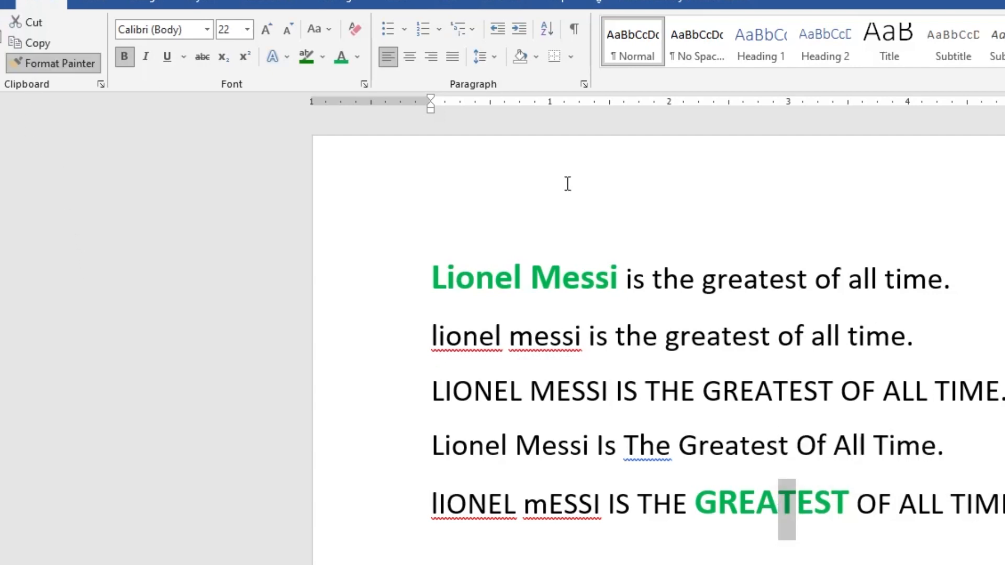
{"action": "left_click", "coordinate": [384, 405]}
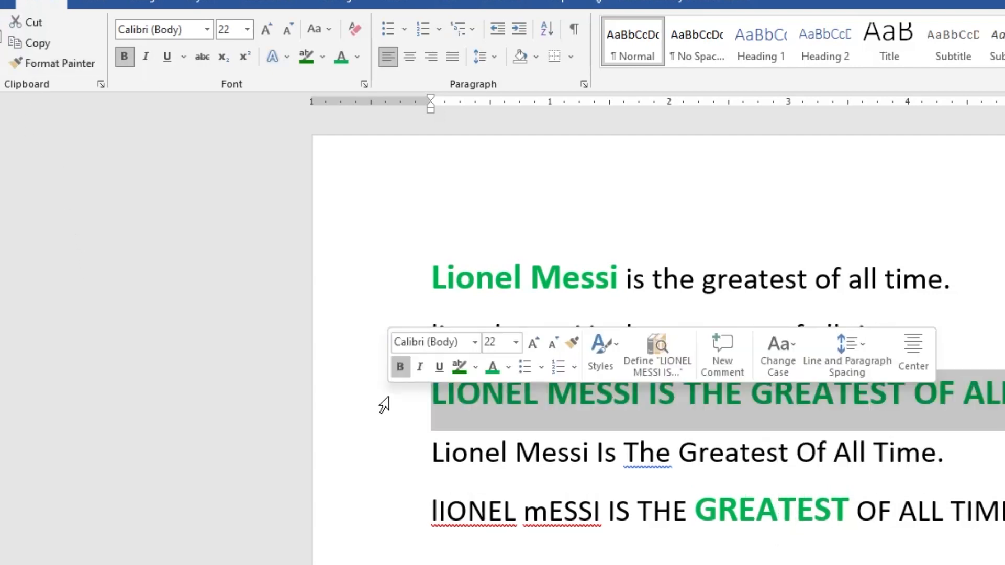
{"action": "left_click", "coordinate": [661, 425]}
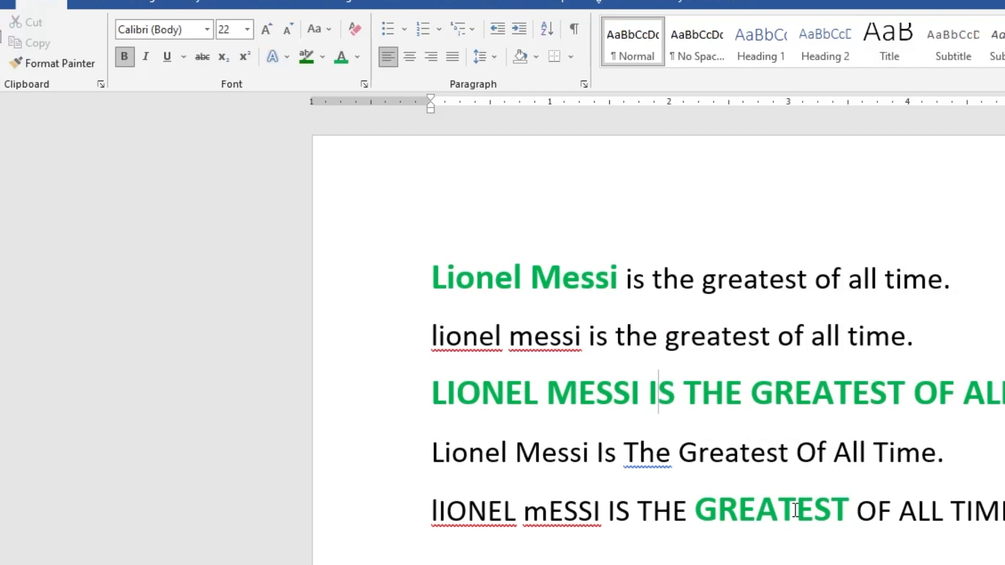
{"action": "left_click_drag", "start_coordinate": [795, 511], "coordinate": [779, 510]}
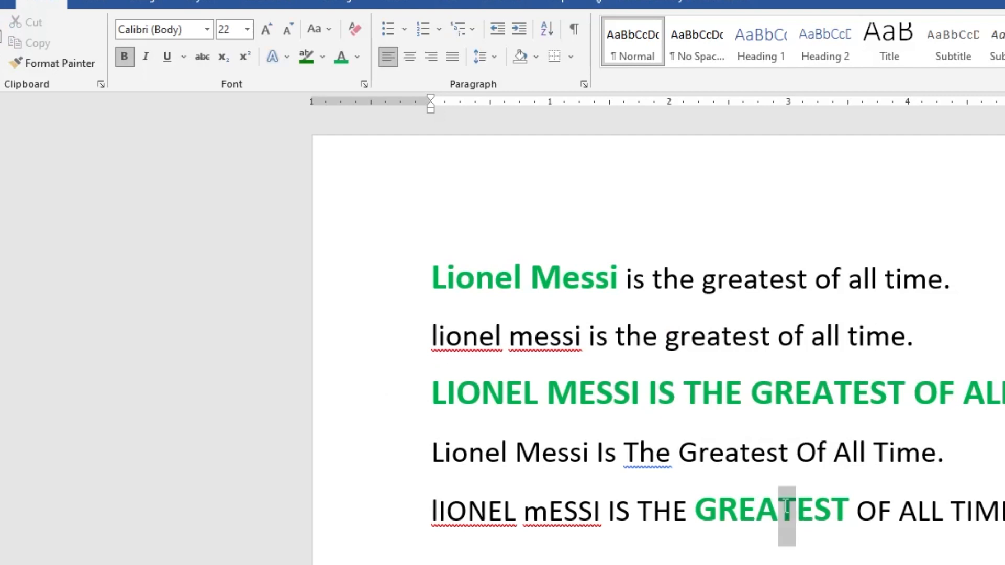
{"action": "left_click", "coordinate": [411, 404]}
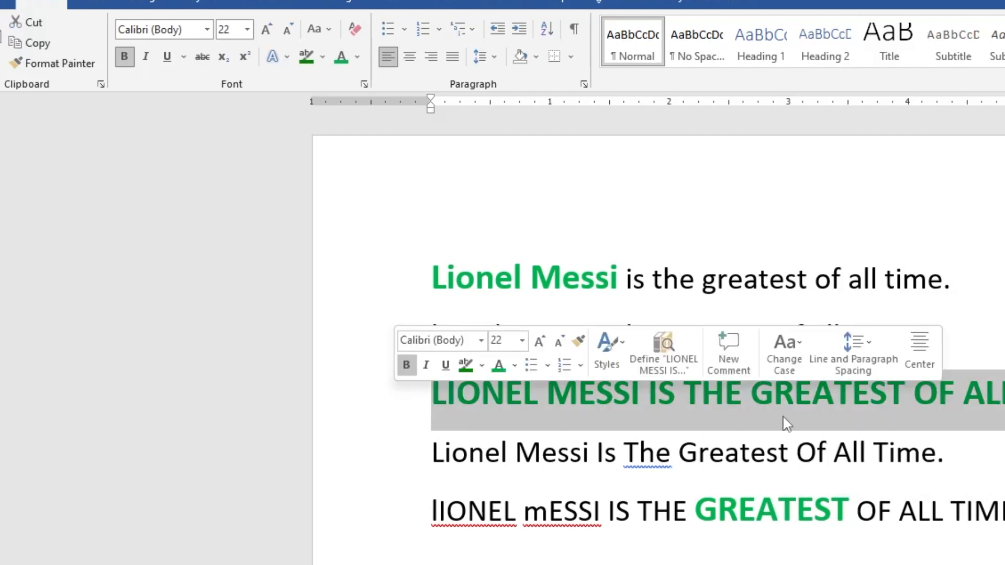